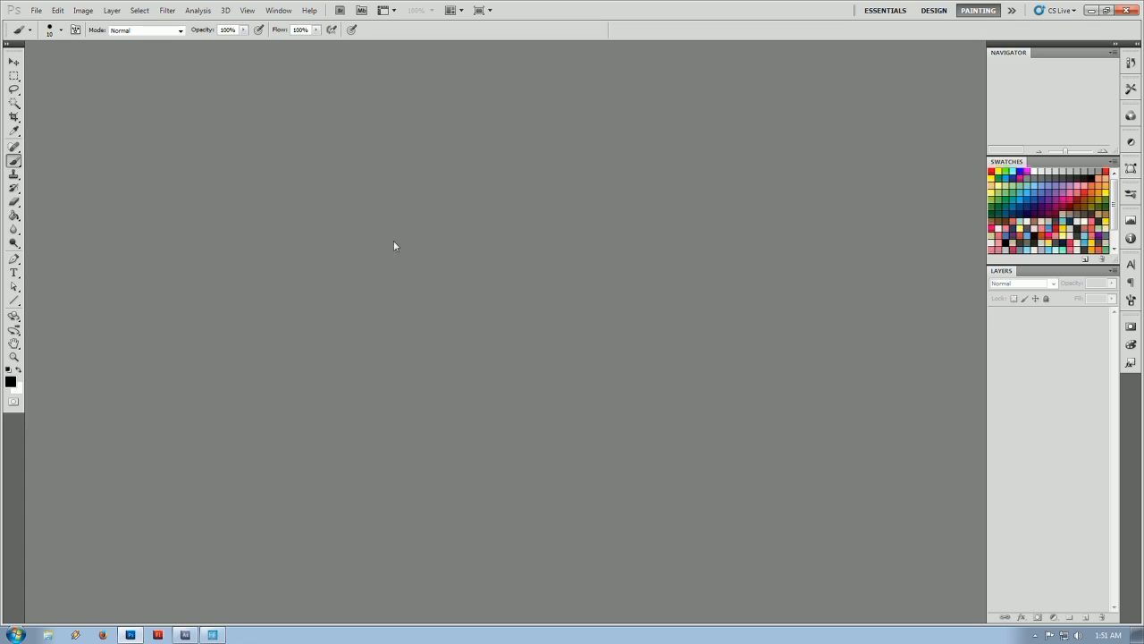
Create a 1920 × 1080 pixel document with a white background and paint a horizontal black ground line across its lower part
left_click(38, 12)
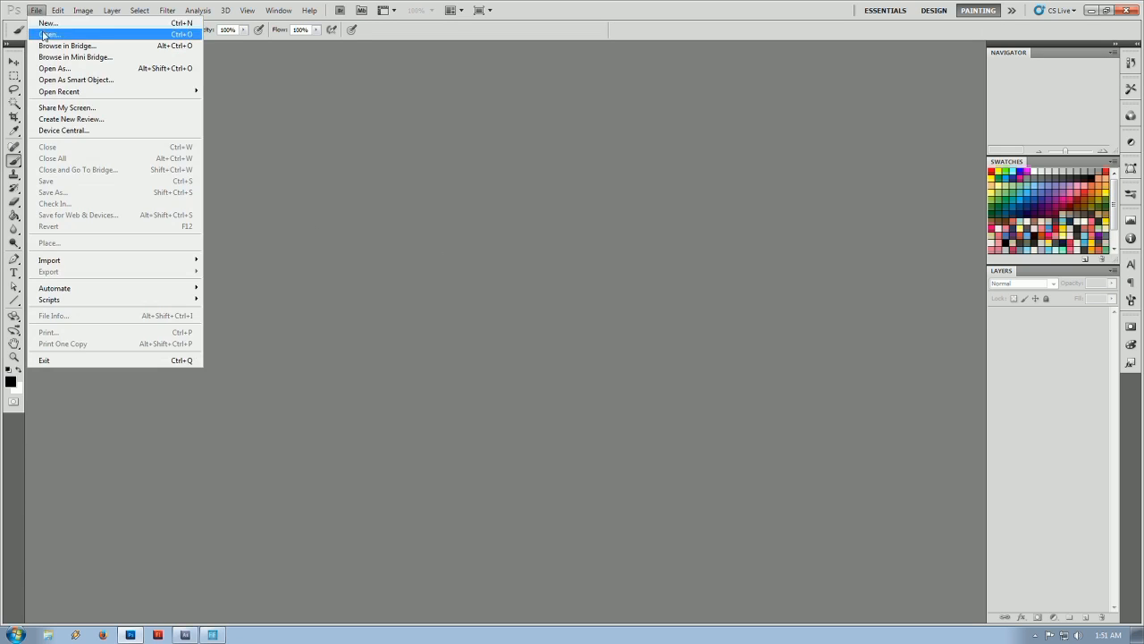
left_click(55, 25)
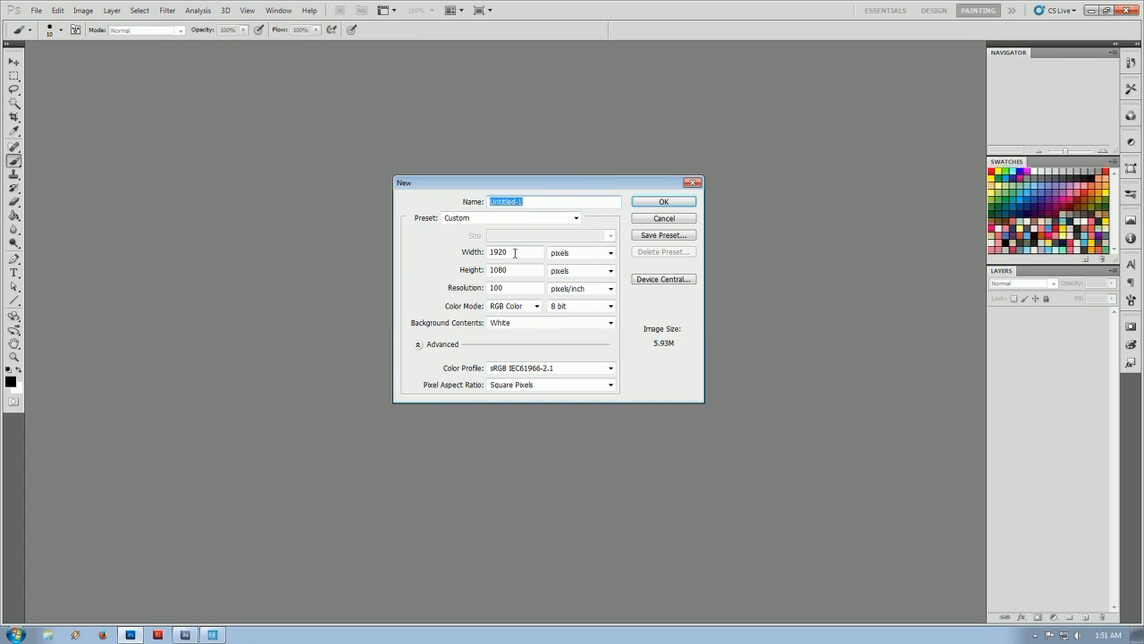
double_click(525, 248)
key("Tab")
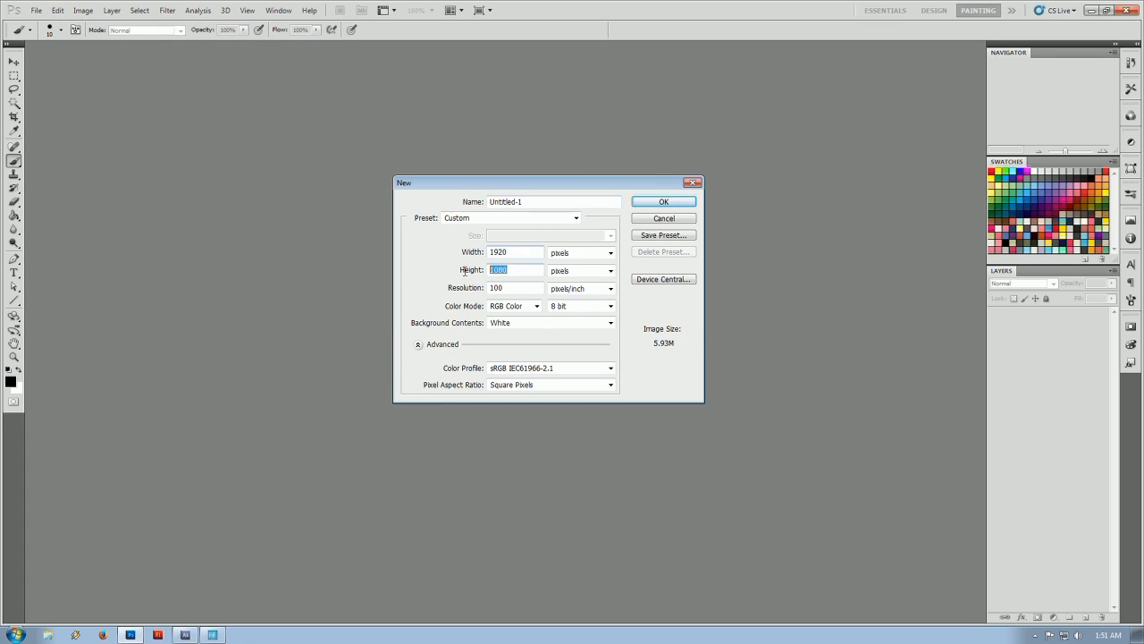
left_click(663, 203)
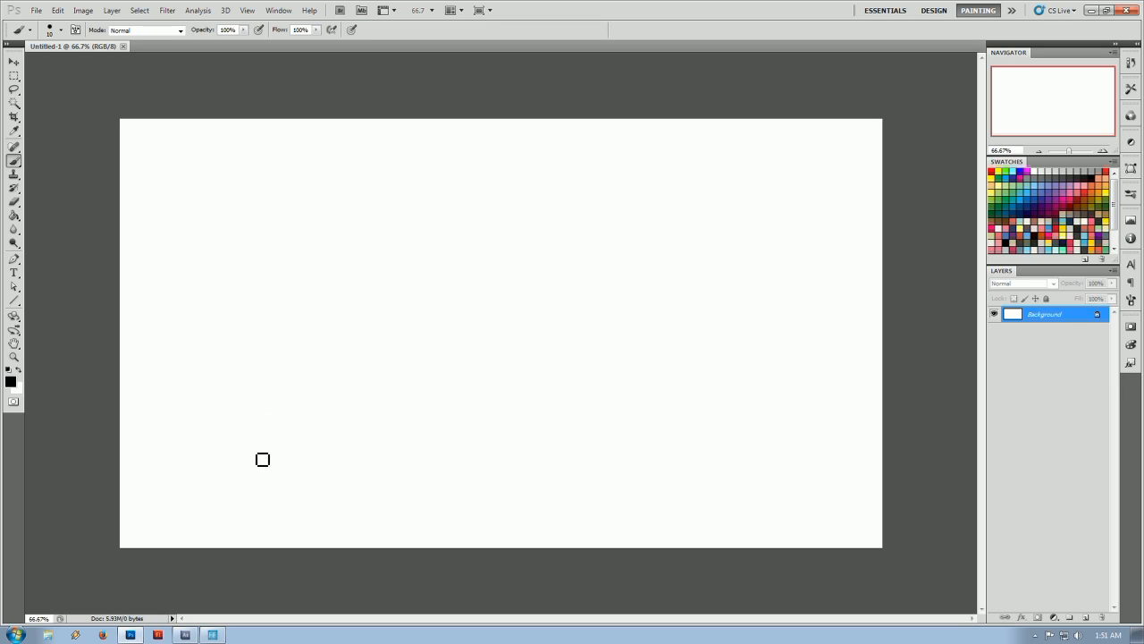
mouse_move(246, 458)
left_mouse_down()
mouse_move(376, 452)
mouse_move(732, 471)
mouse_move(778, 458)
left_mouse_up()
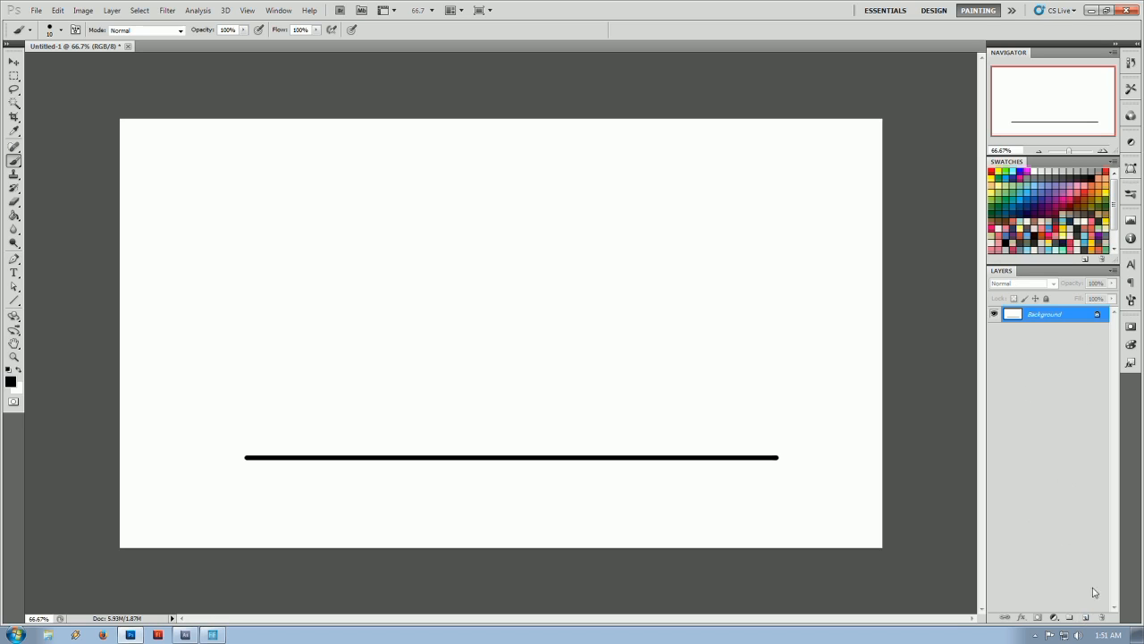
Add a new layer above the Background and give it a yellow colour label
left_click(1087, 617)
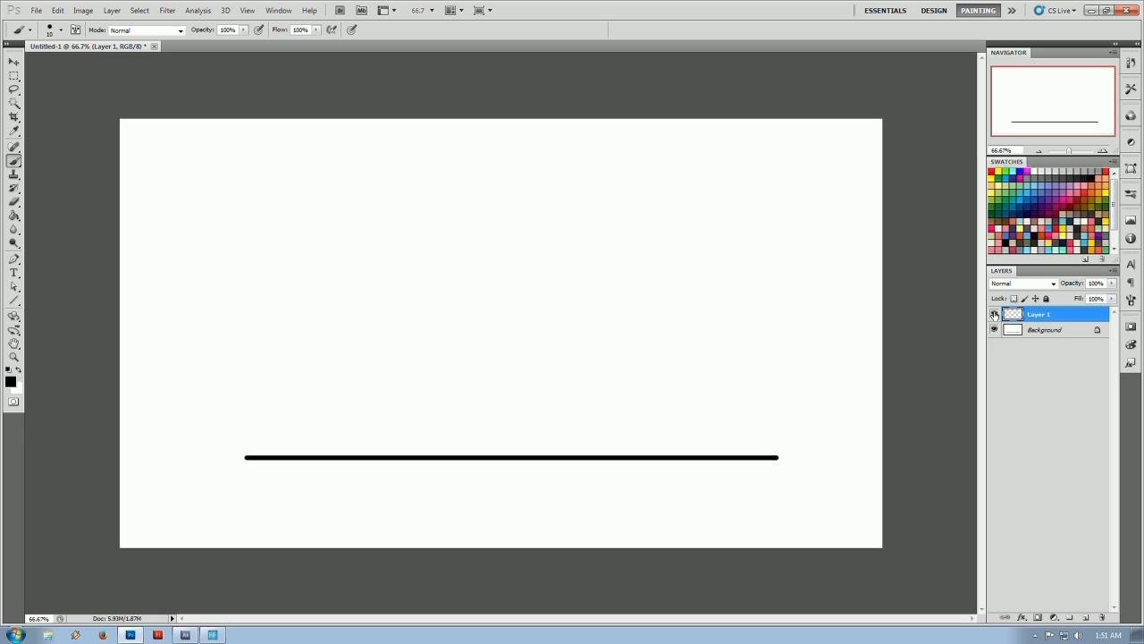
right_click(994, 315)
left_click(1022, 394)
Draw the bird's curved neck and body in black above the ground line, with a backswept crest, forked tail, eye and beak
mouse_move(485, 317)
left_mouse_down()
mouse_move(564, 320)
mouse_move(593, 332)
mouse_move(592, 353)
mouse_move(513, 366)
mouse_move(473, 364)
mouse_move(457, 348)
mouse_move(460, 286)
mouse_move(513, 239)
mouse_move(527, 250)
mouse_move(522, 283)
mouse_move(486, 318)
left_mouse_up()
mouse_move(518, 235)
left_mouse_down()
mouse_move(561, 259)
mouse_move(543, 268)
mouse_move(524, 247)
left_mouse_up()
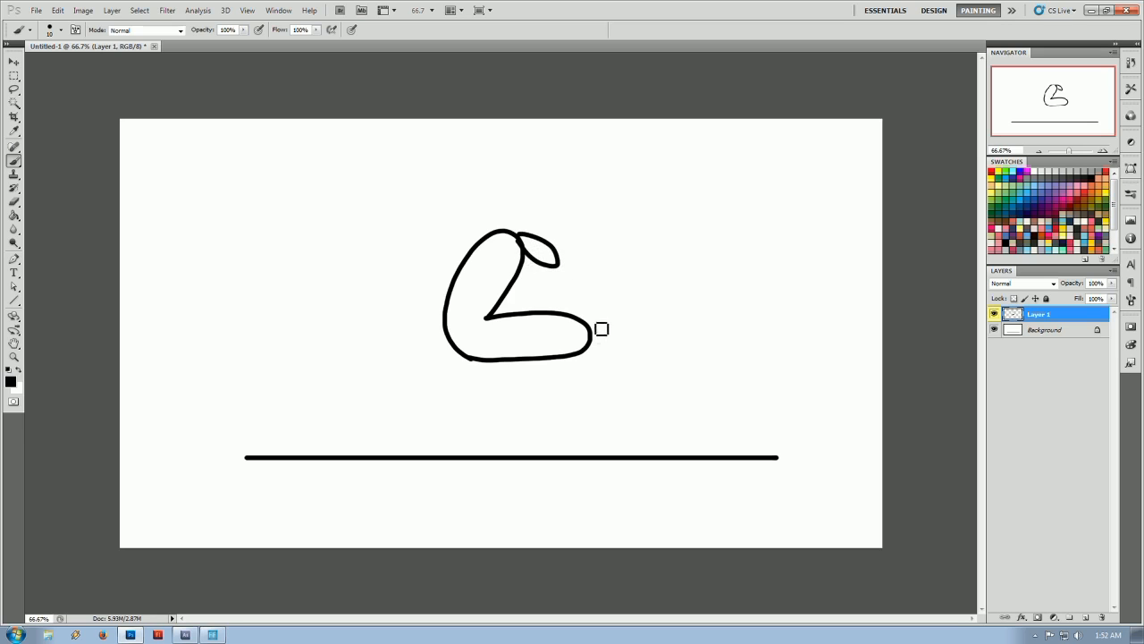
mouse_move(595, 329)
left_mouse_down()
mouse_move(616, 330)
mouse_move(626, 350)
mouse_move(590, 345)
left_mouse_up()
mouse_move(502, 253)
left_mouse_down()
mouse_move(478, 270)
mouse_move(502, 250)
mouse_move(475, 248)
left_mouse_up()
mouse_move(502, 362)
left_mouse_down()
mouse_move(452, 464)
mouse_move(427, 446)
mouse_move(539, 378)
left_mouse_up()
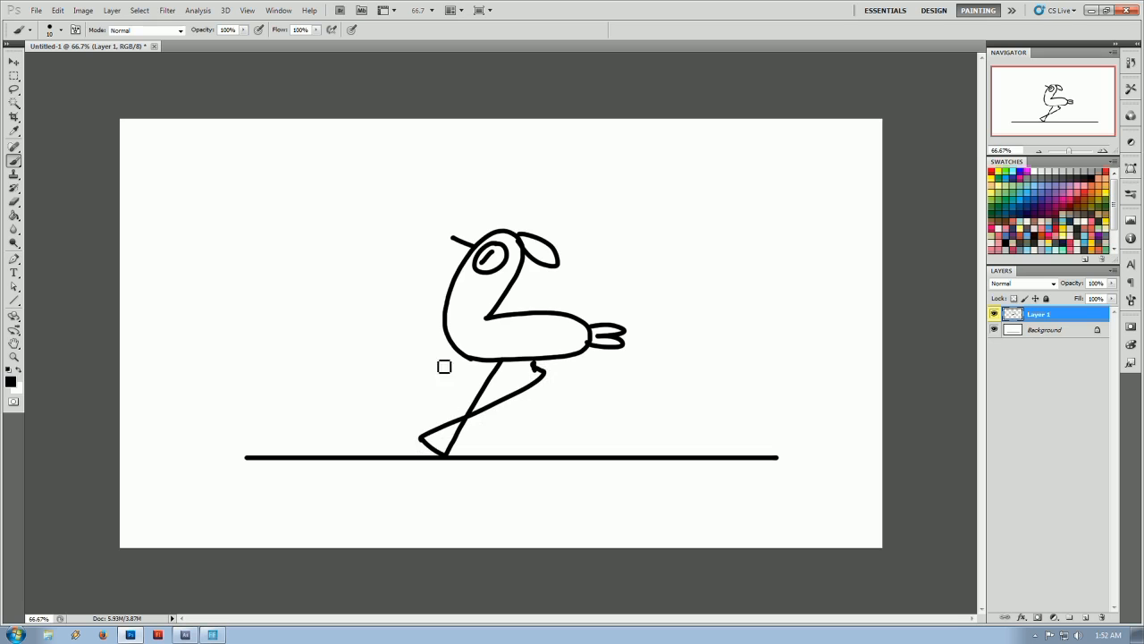
left_click(59, 11)
left_click(61, 24)
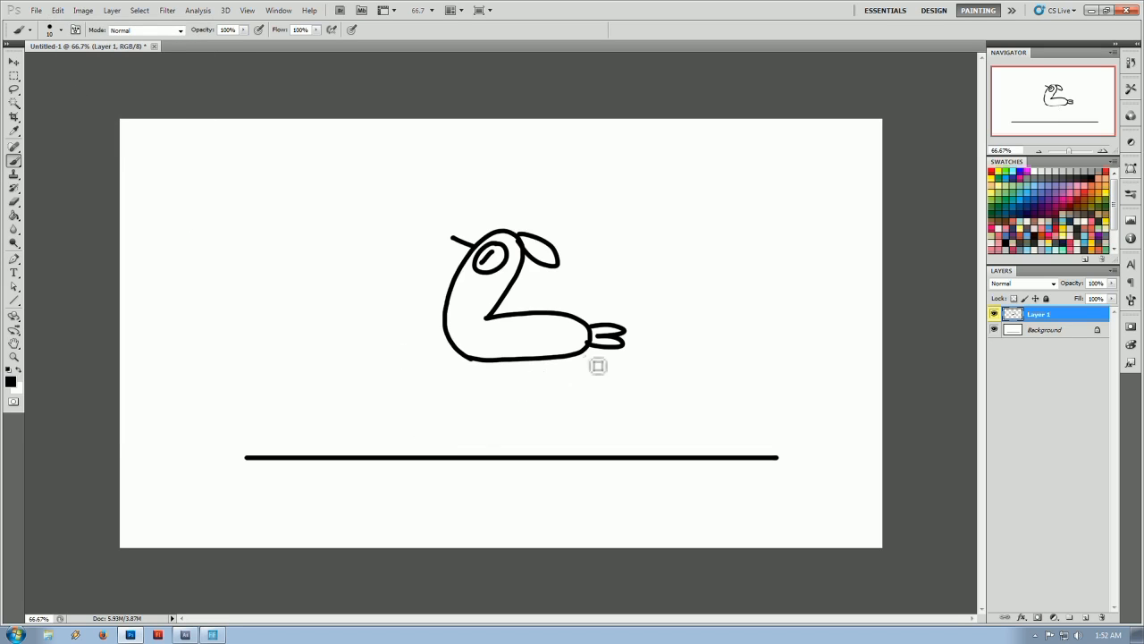
Draw the bird's two legs in a wide stride with feet on the ground line, and add a small wing on the body
mouse_move(506, 362)
left_mouse_down()
mouse_move(457, 461)
mouse_move(431, 440)
left_mouse_up()
mouse_move(534, 361)
left_mouse_down()
mouse_move(583, 438)
mouse_move(579, 451)
mouse_move(559, 453)
left_mouse_up()
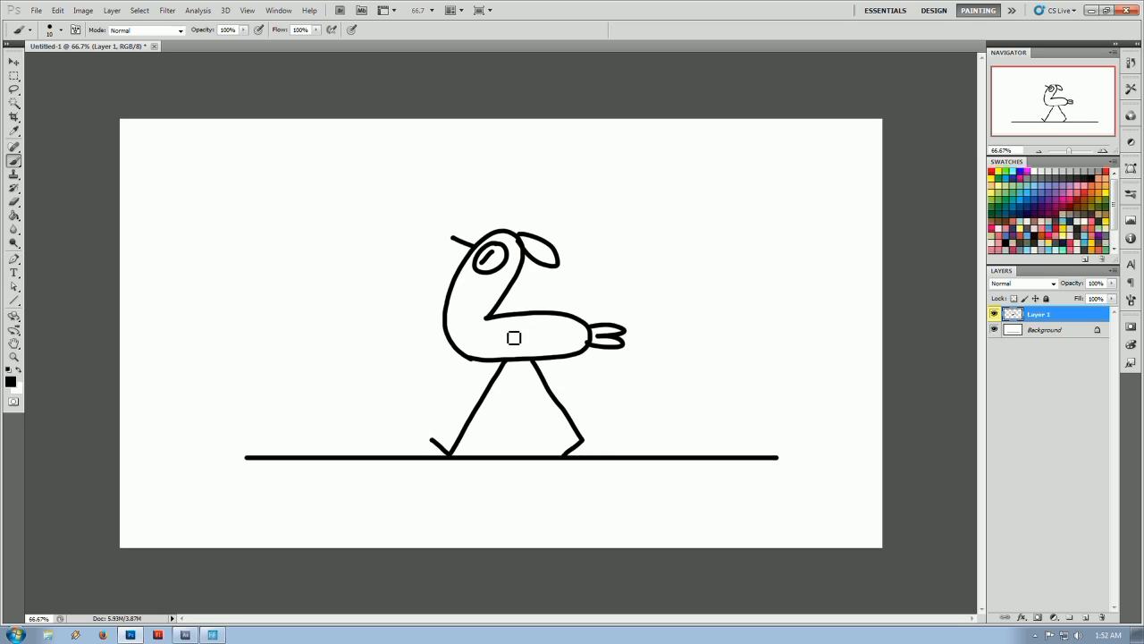
mouse_move(510, 334)
left_mouse_down()
mouse_move(503, 342)
mouse_move(523, 335)
left_mouse_up()
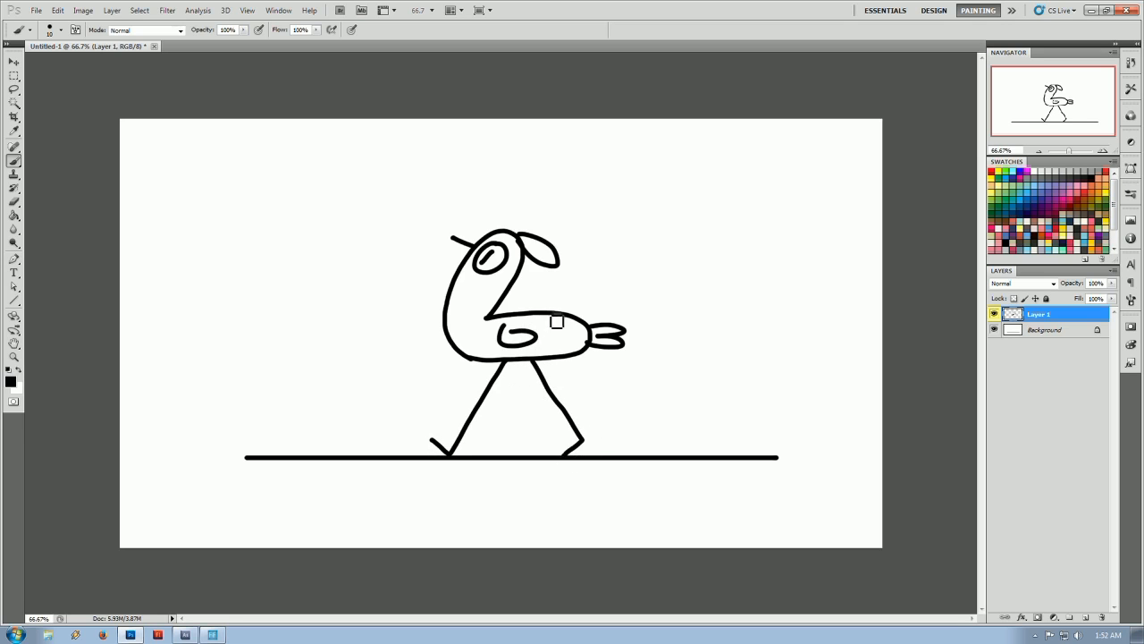
Add a new layer directly above the Background and lower the opacity of Layer 1 so its drawing turns grey
left_click(1042, 330)
left_click(1089, 618)
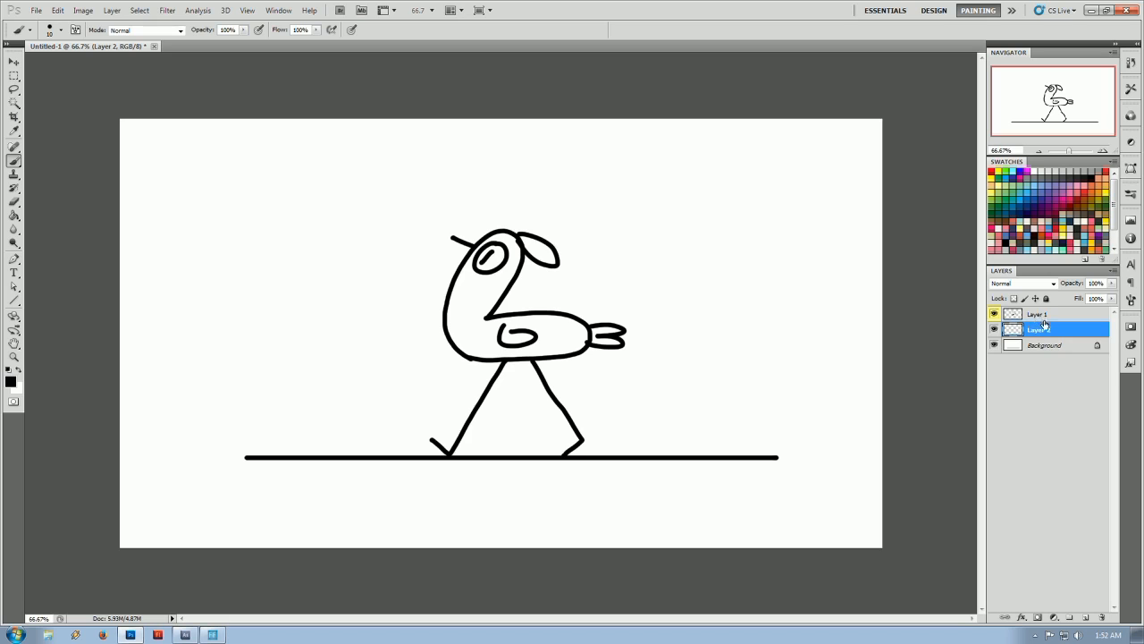
left_click(1042, 316)
left_click(1112, 283)
left_click(1062, 327)
Make Layer 2 active and give it a yellow colour label
left_click(1020, 326)
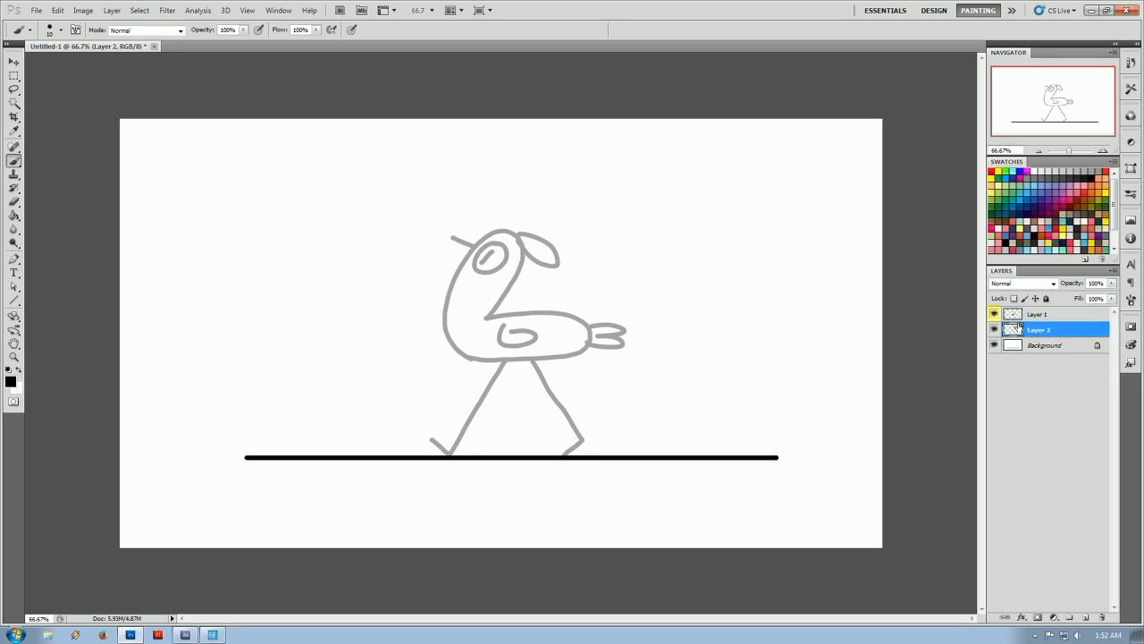
right_click(995, 332)
left_click(1035, 413)
Draw a taller, upright passing pose of the bird on Layer 2, with raised crest and tail, one straight leg and one bent leg
mouse_move(497, 290)
left_mouse_down()
mouse_move(566, 297)
mouse_move(593, 325)
mouse_move(573, 337)
mouse_move(466, 329)
mouse_move(460, 233)
mouse_move(481, 196)
mouse_move(504, 206)
mouse_move(504, 293)
left_mouse_up()
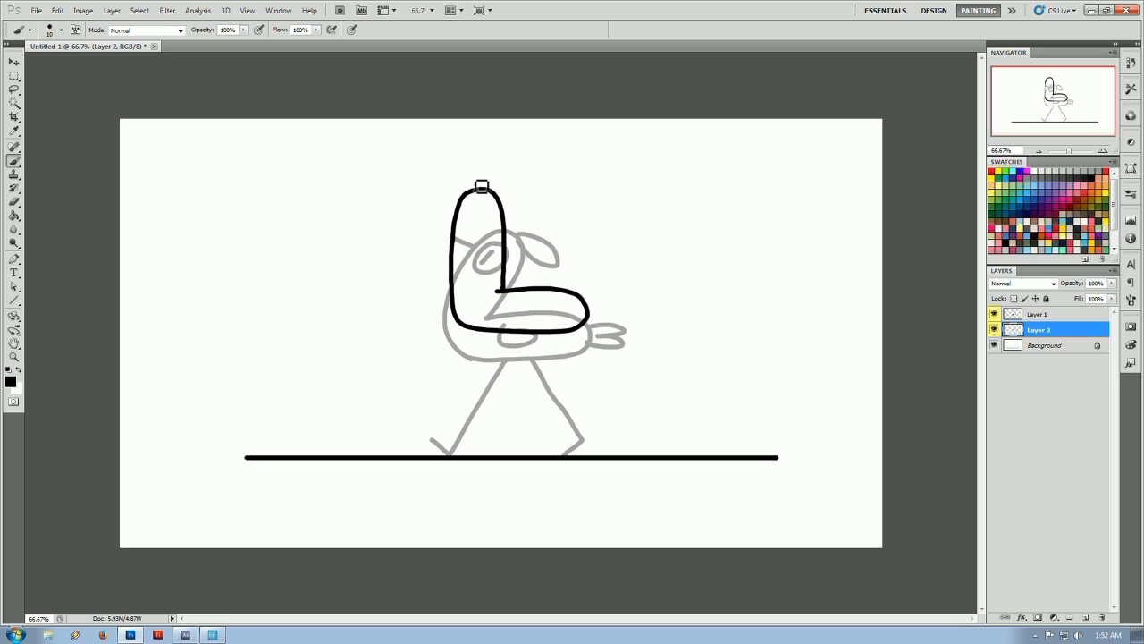
mouse_move(484, 191)
left_mouse_down()
mouse_move(495, 149)
mouse_move(482, 190)
left_mouse_up()
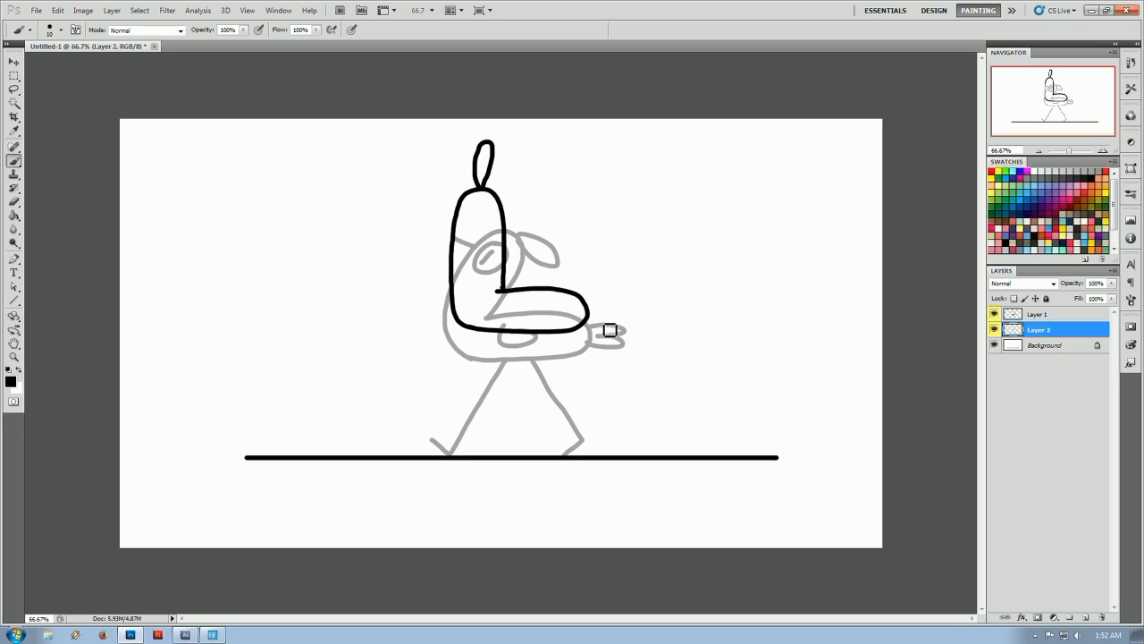
mouse_move(591, 304)
left_mouse_down()
mouse_move(618, 292)
mouse_move(586, 315)
left_mouse_up()
left_click_drag(506, 311, 523, 306)
mouse_move(483, 214)
left_mouse_down()
mouse_move(471, 246)
mouse_move(487, 210)
mouse_move(479, 235)
mouse_move(472, 219)
mouse_move(427, 223)
left_mouse_up()
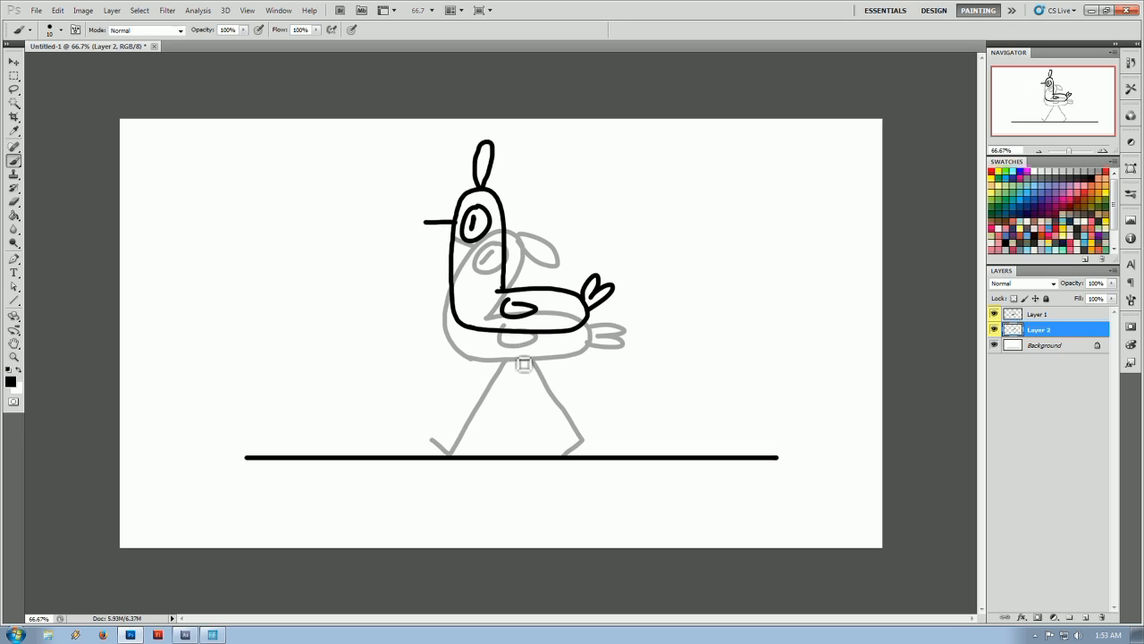
mouse_move(516, 332)
left_mouse_down()
mouse_move(525, 460)
mouse_move(488, 455)
left_mouse_up()
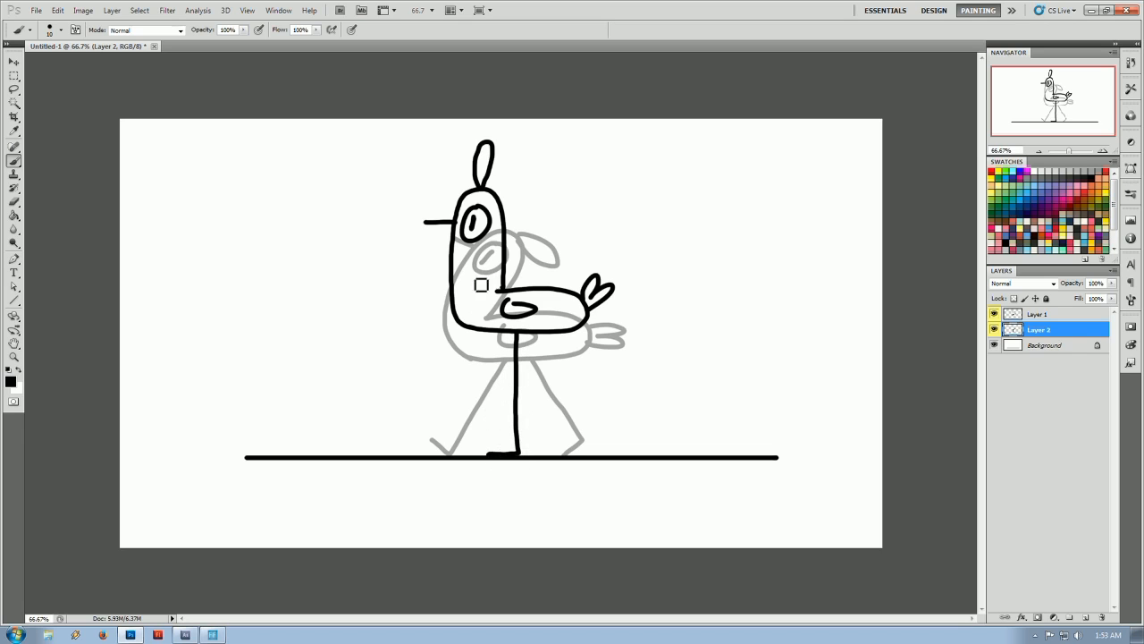
mouse_move(506, 332)
left_mouse_down()
mouse_move(501, 392)
mouse_move(547, 392)
mouse_move(541, 417)
left_mouse_up()
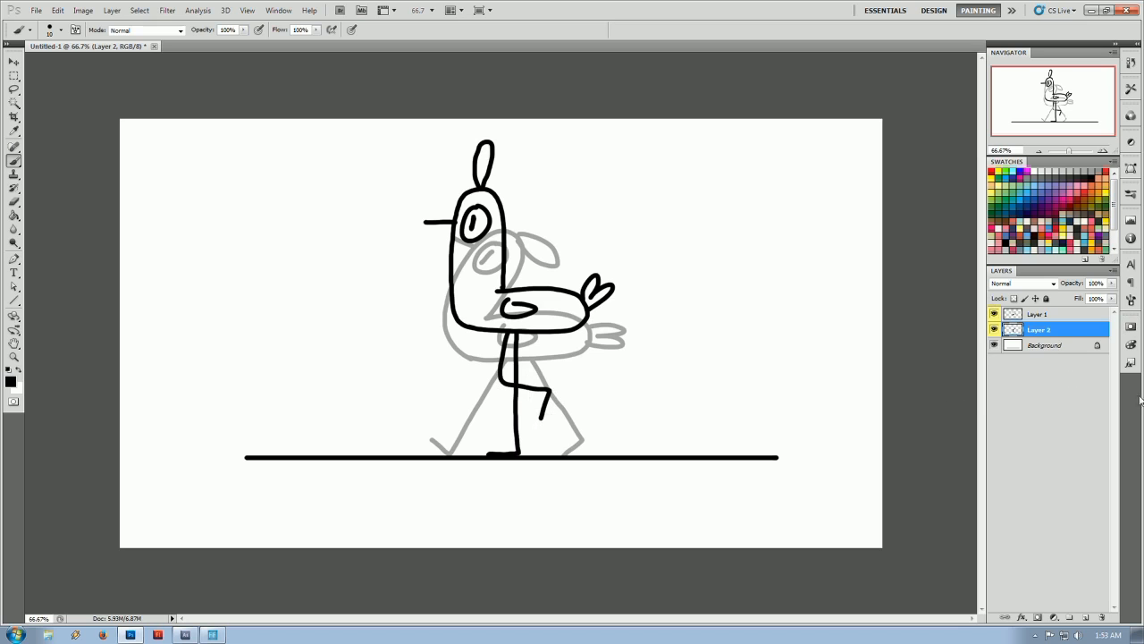
Lower the opacity of Layer 2, then add a new layer above it with a red colour label
left_click(1112, 285)
left_click_drag(1109, 296, 1078, 296)
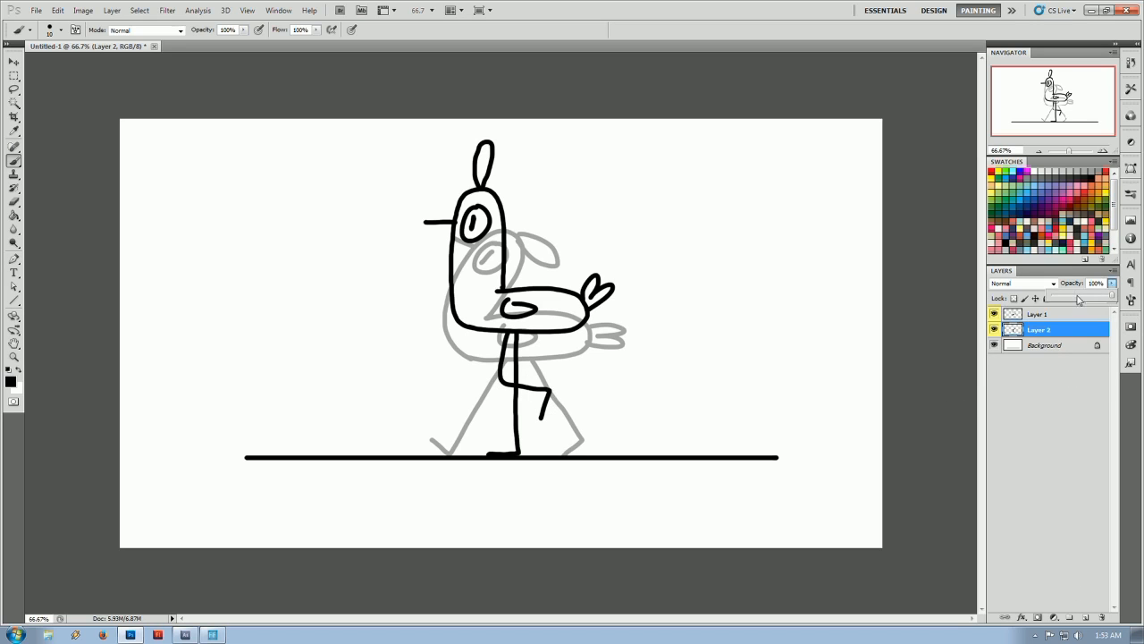
left_click(1086, 618)
right_click(994, 331)
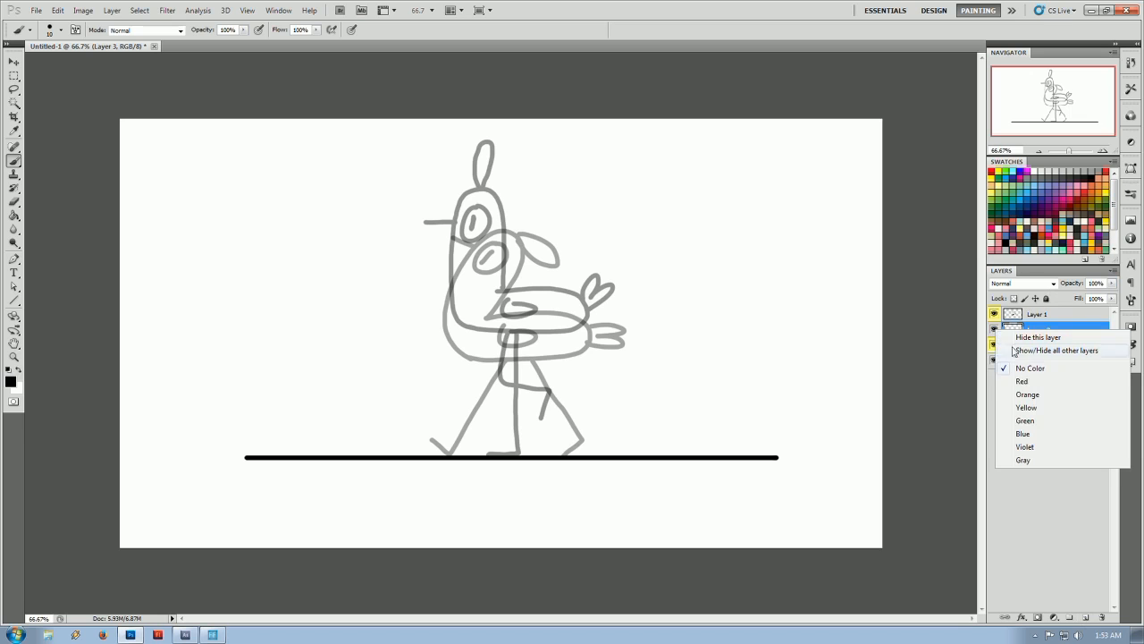
left_click(1026, 381)
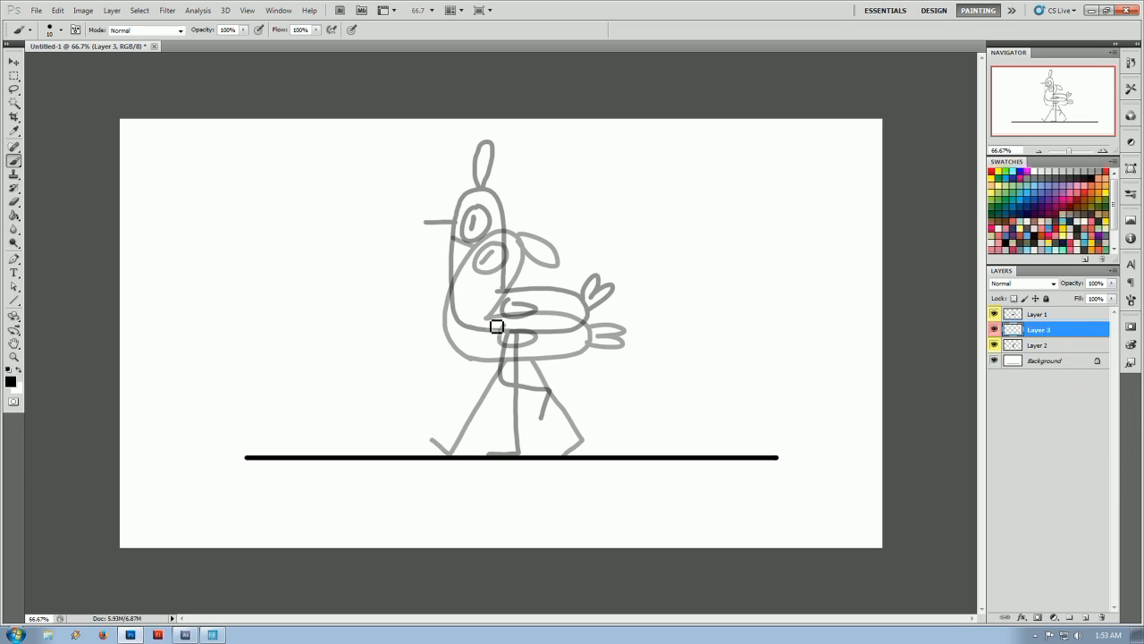
Reduce the opacity of Layer 1 to 11% and make Layer 3 active for drawing
left_click(1041, 314)
left_click_drag(1112, 283, 1085, 296)
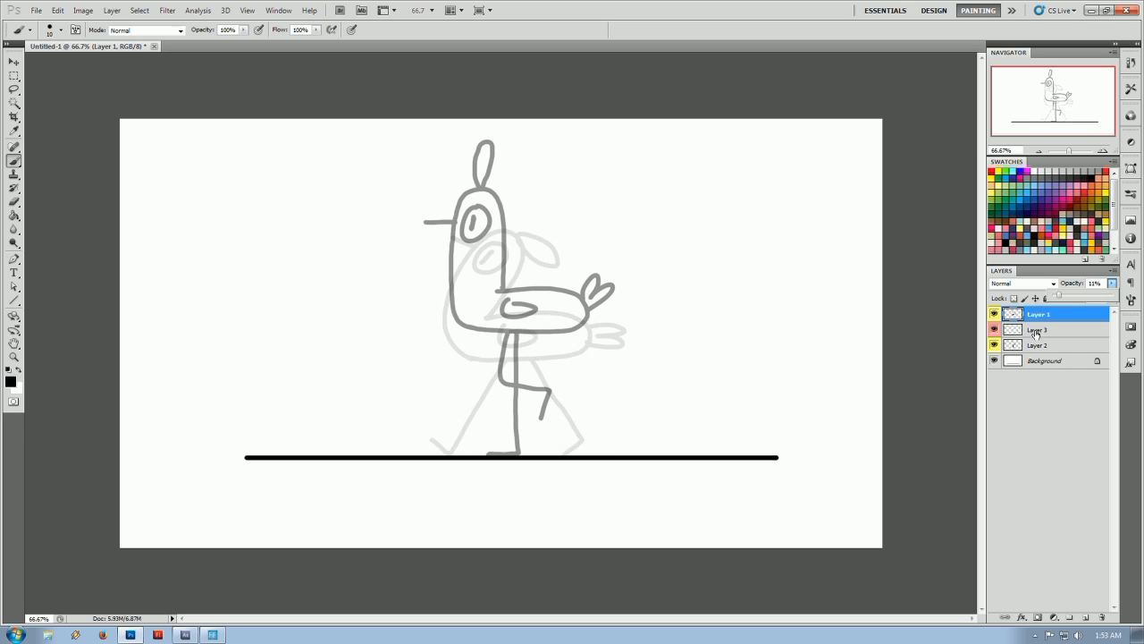
left_click(1036, 331)
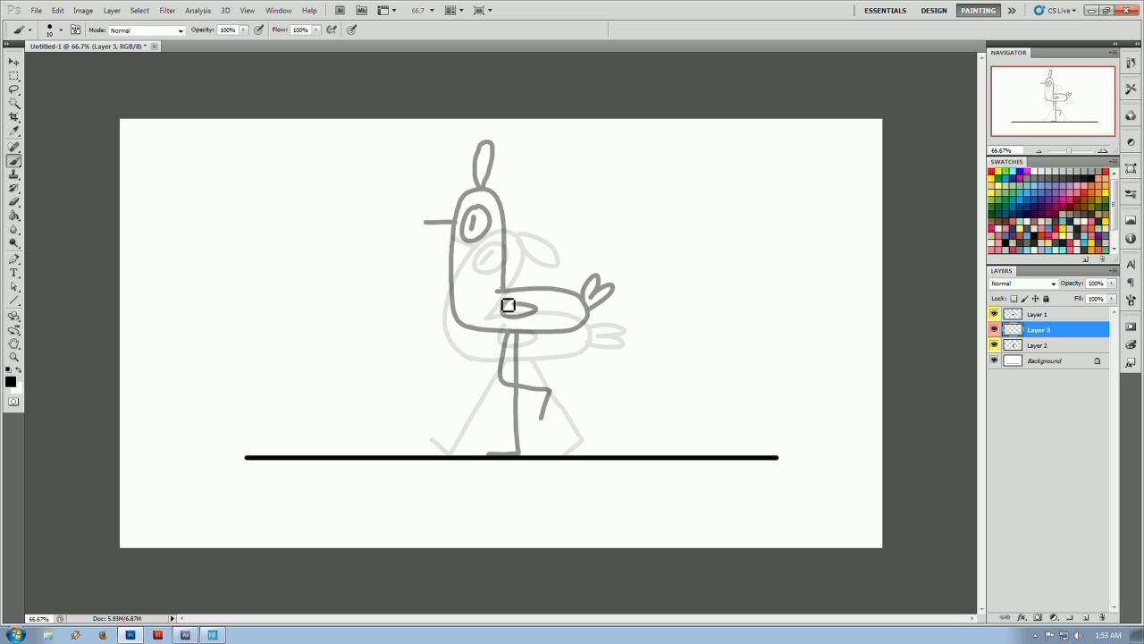
Draw an in-between bird pose on Layer 3 between the two grey drawings, with backswept crest, level beak, legs, wing and drooping tail
mouse_move(500, 299)
left_mouse_down()
mouse_move(573, 306)
mouse_move(590, 328)
mouse_move(556, 346)
mouse_move(466, 336)
mouse_move(471, 266)
mouse_move(514, 210)
mouse_move(529, 231)
mouse_move(504, 298)
left_mouse_up()
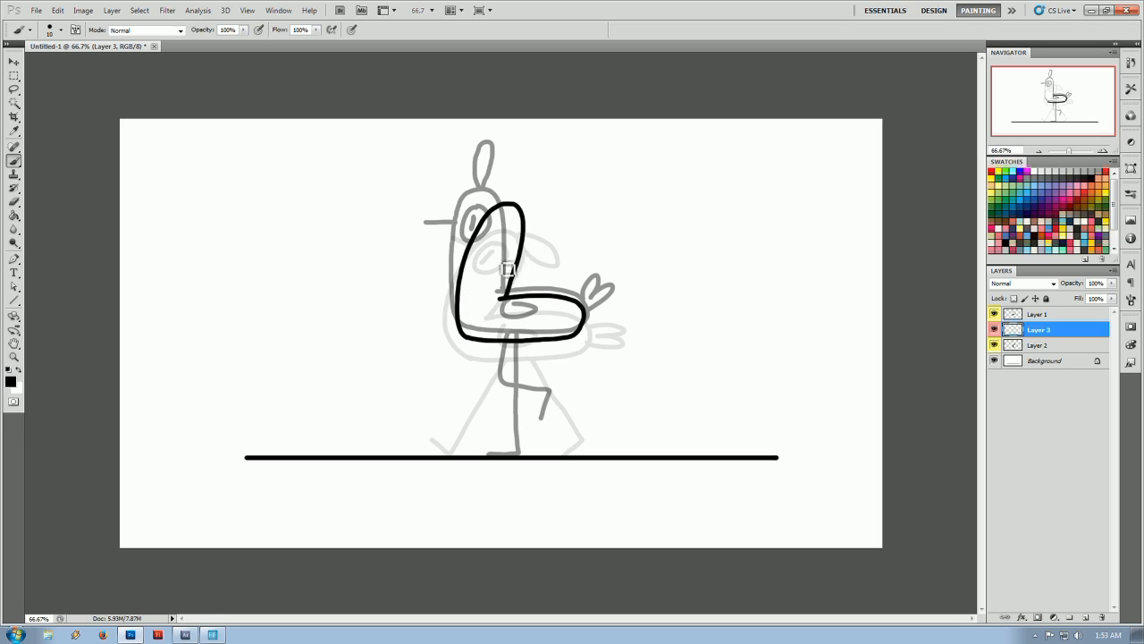
mouse_move(517, 204)
left_mouse_down()
mouse_move(547, 215)
mouse_move(556, 233)
mouse_move(499, 220)
mouse_move(511, 253)
mouse_move(488, 239)
left_mouse_up()
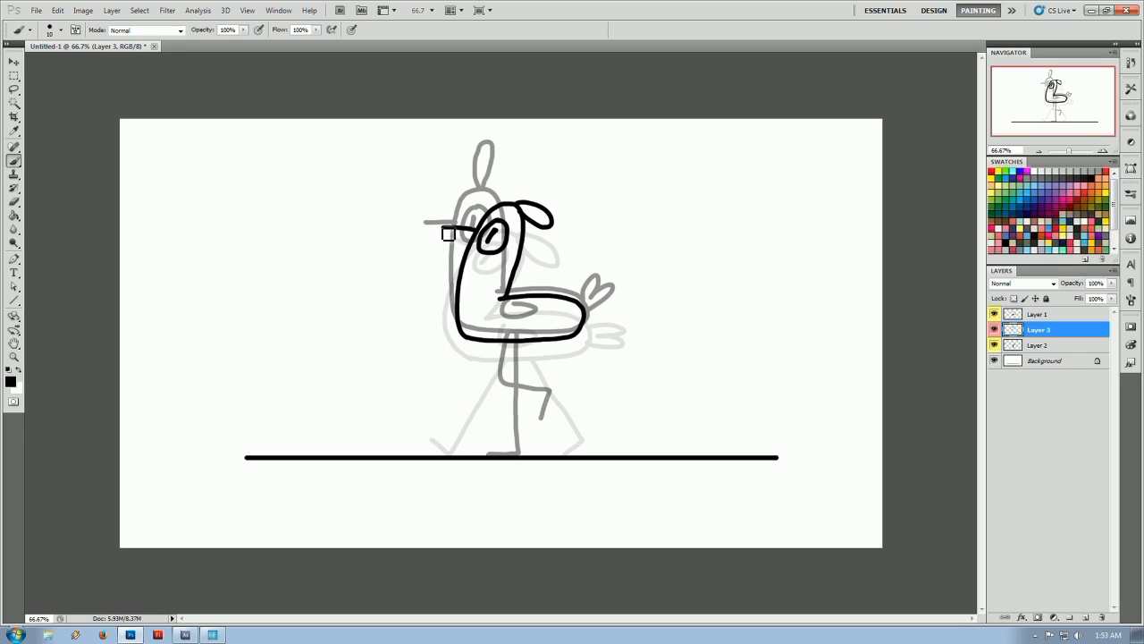
left_click_drag(442, 227, 480, 227)
mouse_move(513, 344)
left_mouse_down()
mouse_move(512, 460)
mouse_move(478, 455)
left_mouse_up()
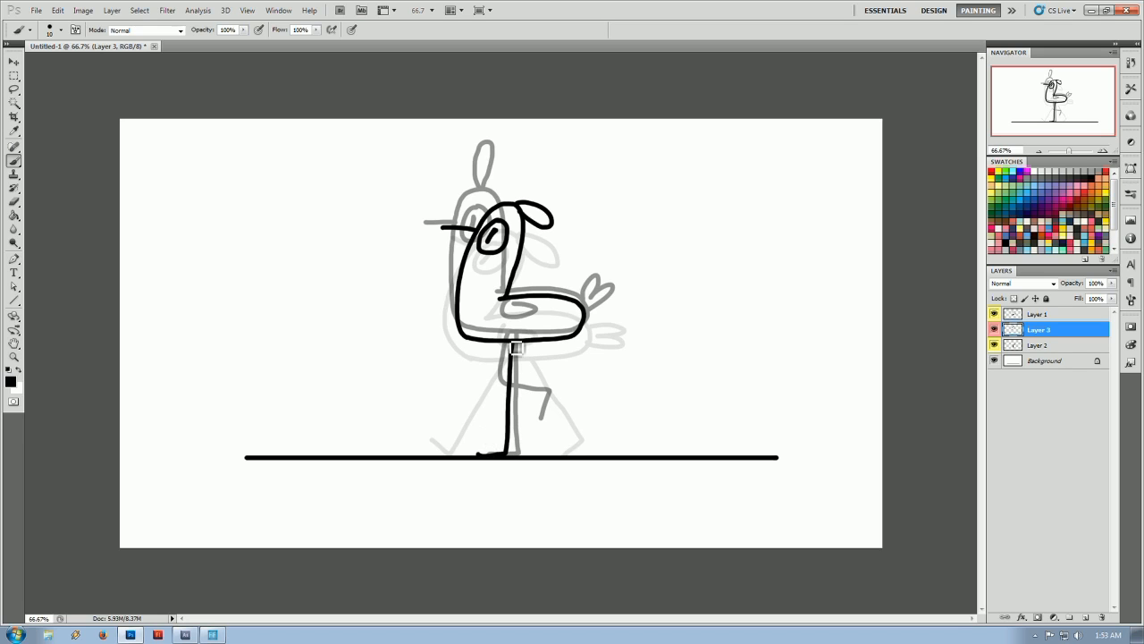
mouse_move(516, 349)
left_mouse_down()
mouse_move(506, 380)
mouse_move(560, 396)
mouse_move(546, 419)
left_mouse_up()
mouse_move(500, 309)
left_mouse_down()
mouse_move(512, 329)
mouse_move(523, 307)
mouse_move(617, 323)
mouse_move(583, 333)
left_mouse_up()
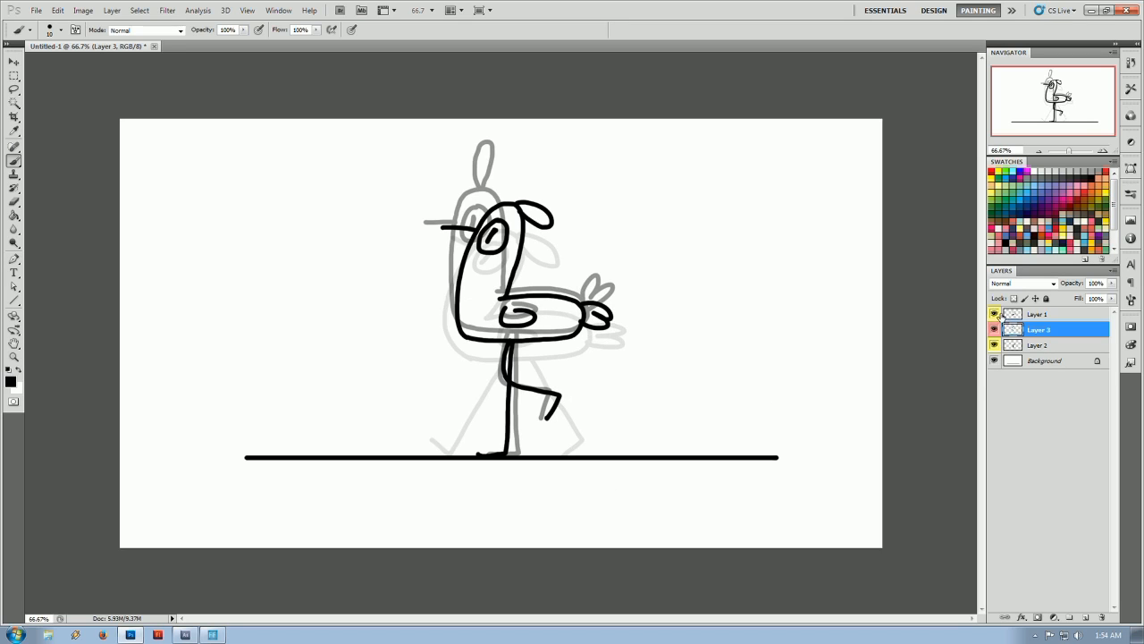
Hide Layer 3 and add a new layer above the Background with a red colour label
left_click(995, 329)
left_click(1041, 361)
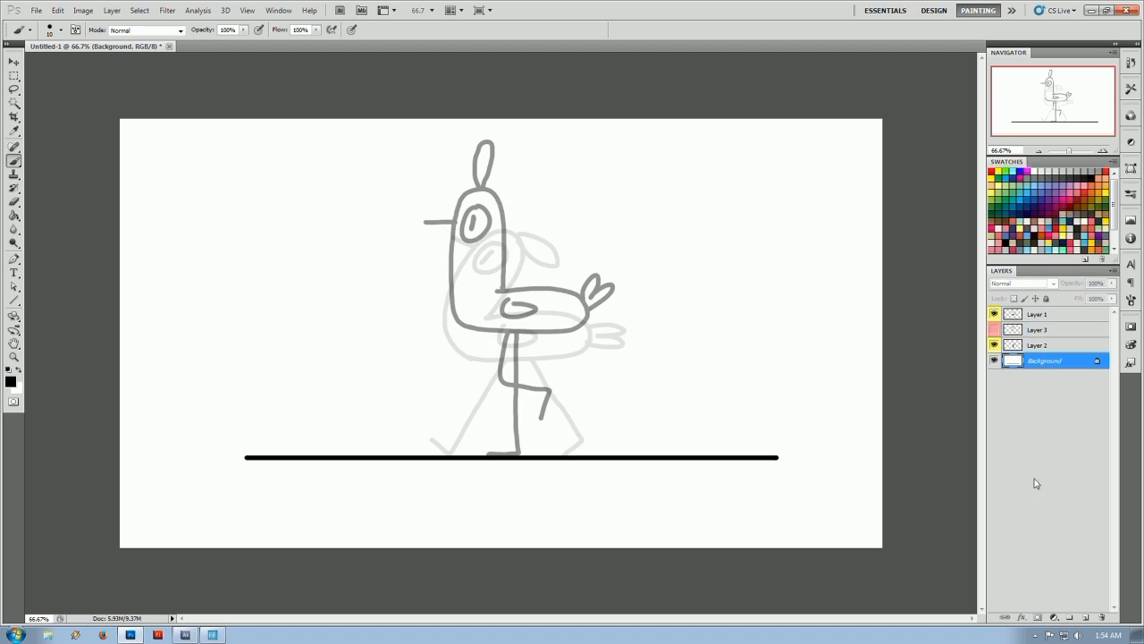
left_click(1086, 618)
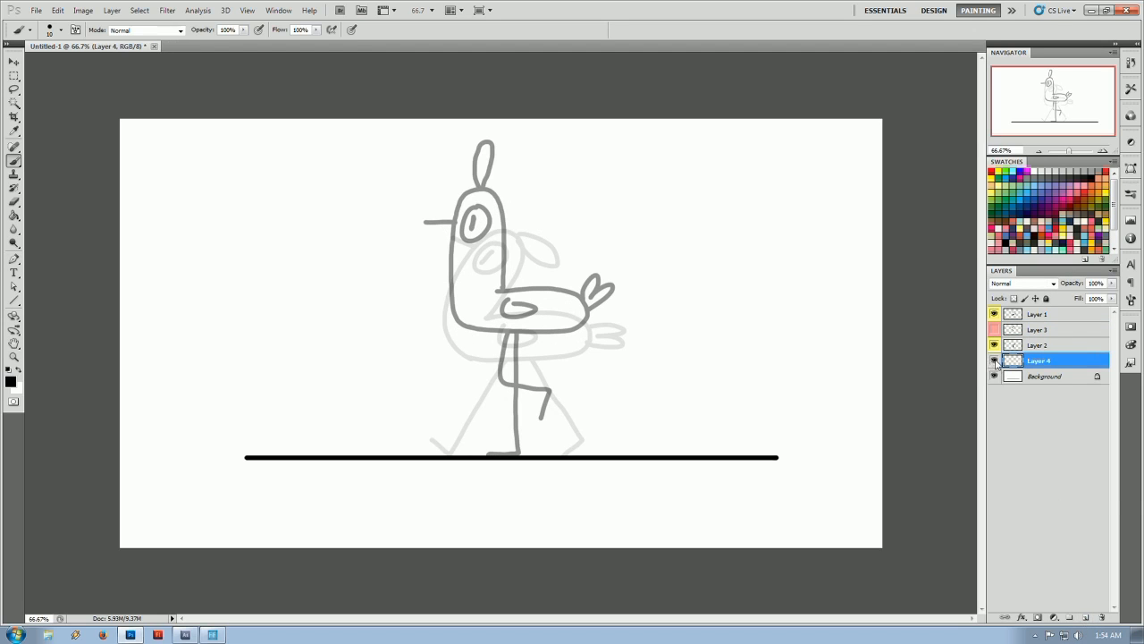
right_click(996, 362)
left_click(1033, 414)
Draw another in-between bird pose on Layer 4, with a raised crest, upturned tail, backward-slanting standing leg, bent lifted leg and wing
mouse_move(499, 297)
left_mouse_down()
mouse_move(576, 306)
mouse_move(587, 325)
mouse_move(574, 341)
mouse_move(534, 346)
mouse_move(462, 333)
mouse_move(452, 297)
mouse_move(466, 245)
mouse_move(492, 210)
mouse_move(513, 211)
mouse_move(524, 255)
mouse_move(505, 300)
left_mouse_up()
mouse_move(517, 210)
left_mouse_down()
mouse_move(504, 174)
mouse_move(515, 209)
mouse_move(483, 264)
mouse_move(503, 229)
mouse_move(493, 246)
mouse_move(436, 225)
left_mouse_up()
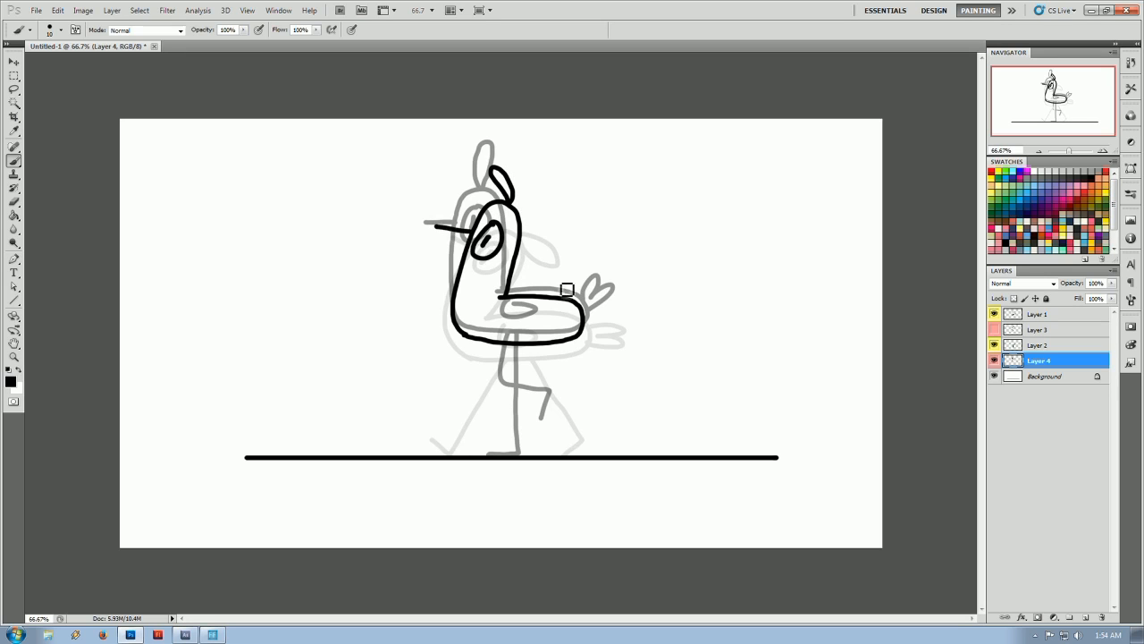
mouse_move(586, 309)
left_mouse_down()
mouse_move(605, 295)
mouse_move(613, 312)
mouse_move(586, 327)
left_mouse_up()
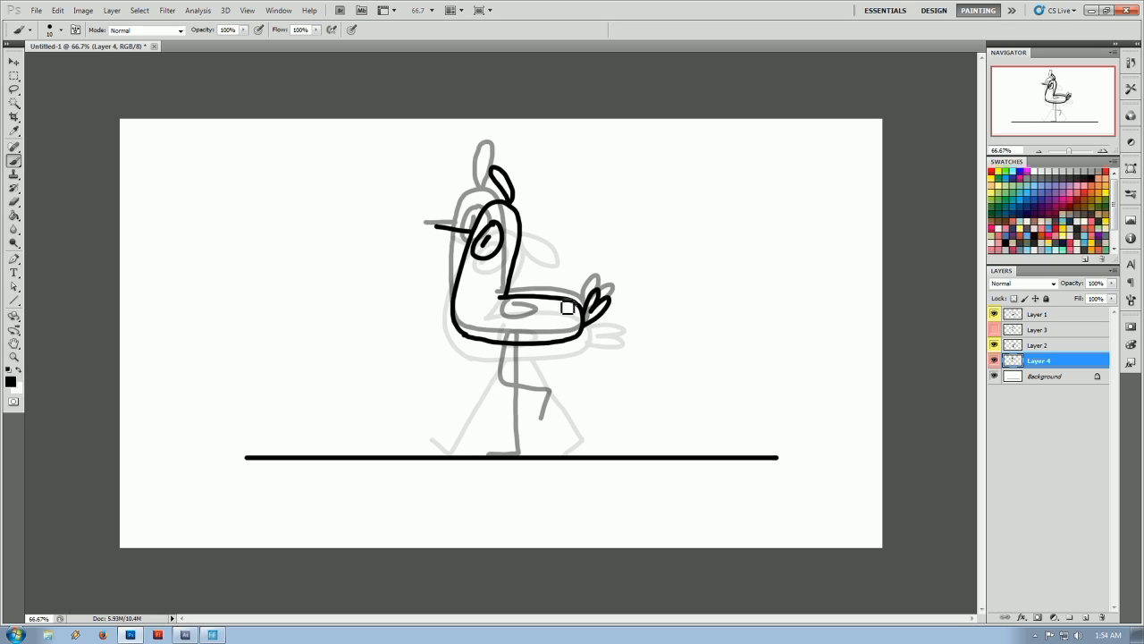
mouse_move(521, 345)
left_mouse_down()
mouse_move(542, 461)
mouse_move(501, 454)
left_mouse_up()
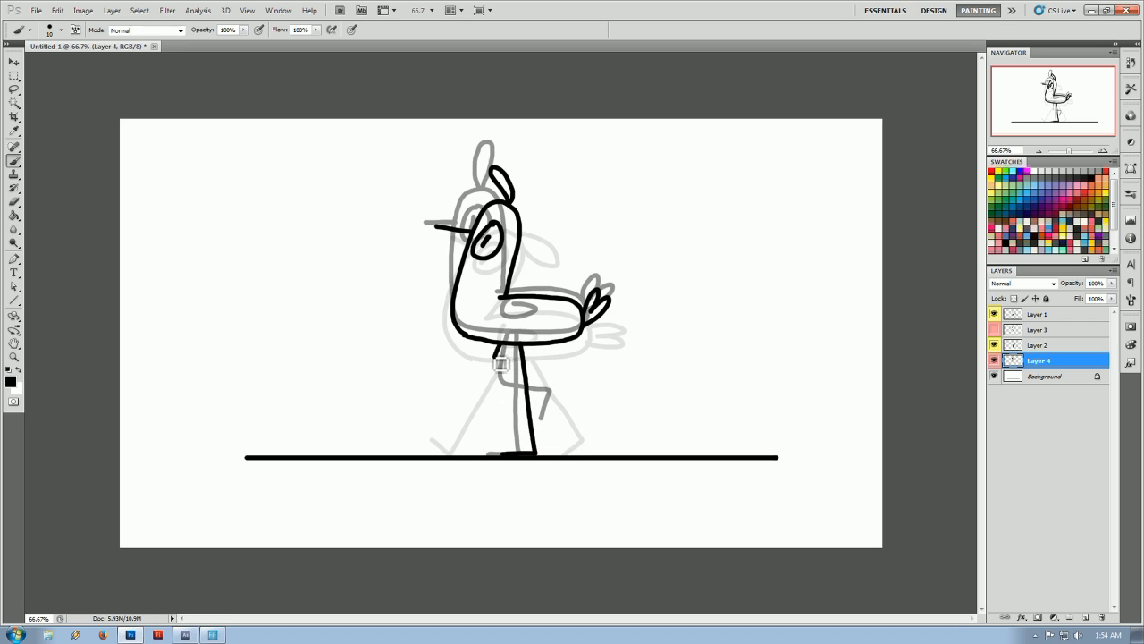
mouse_move(499, 347)
left_mouse_down()
mouse_move(494, 383)
mouse_move(547, 394)
mouse_move(536, 413)
left_mouse_up()
mouse_move(514, 317)
left_mouse_down()
mouse_move(497, 313)
mouse_move(514, 327)
left_mouse_up()
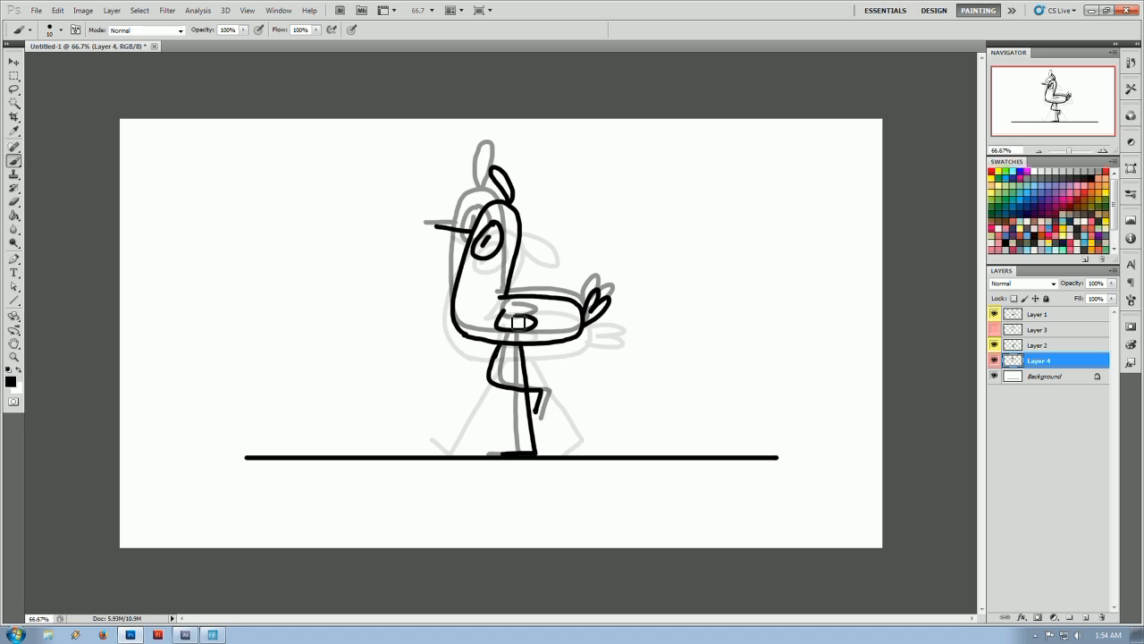
Compare the bird poses by switching the visibility of Layers 1 to 4, ending with all four layers shown
left_click_drag(993, 358, 994, 344)
left_click(995, 329)
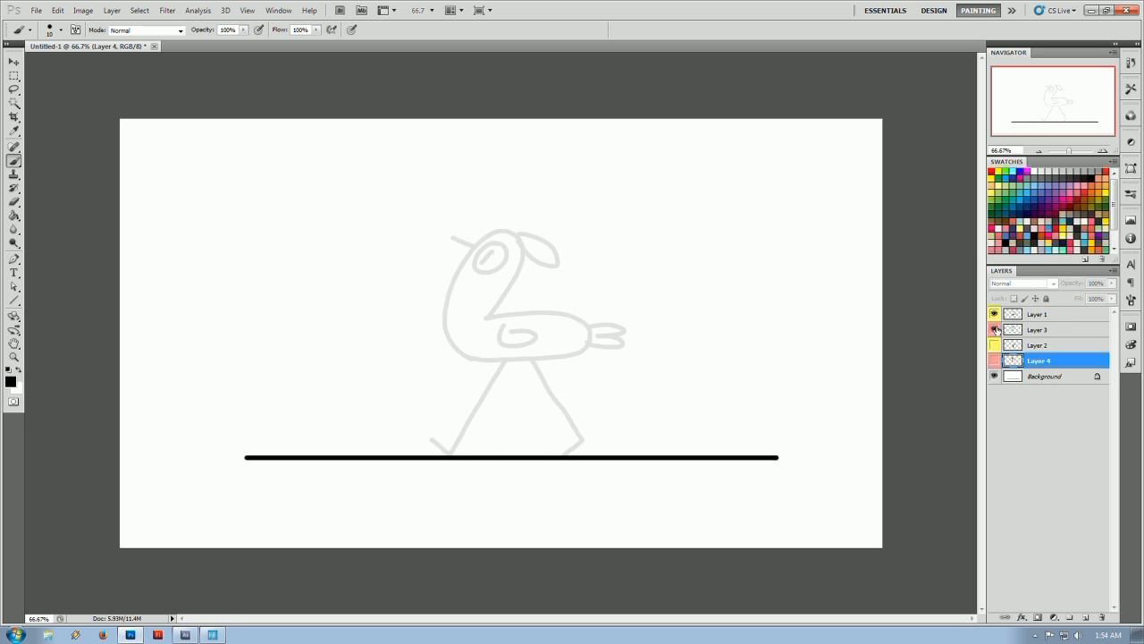
left_click(996, 345)
left_click(995, 329)
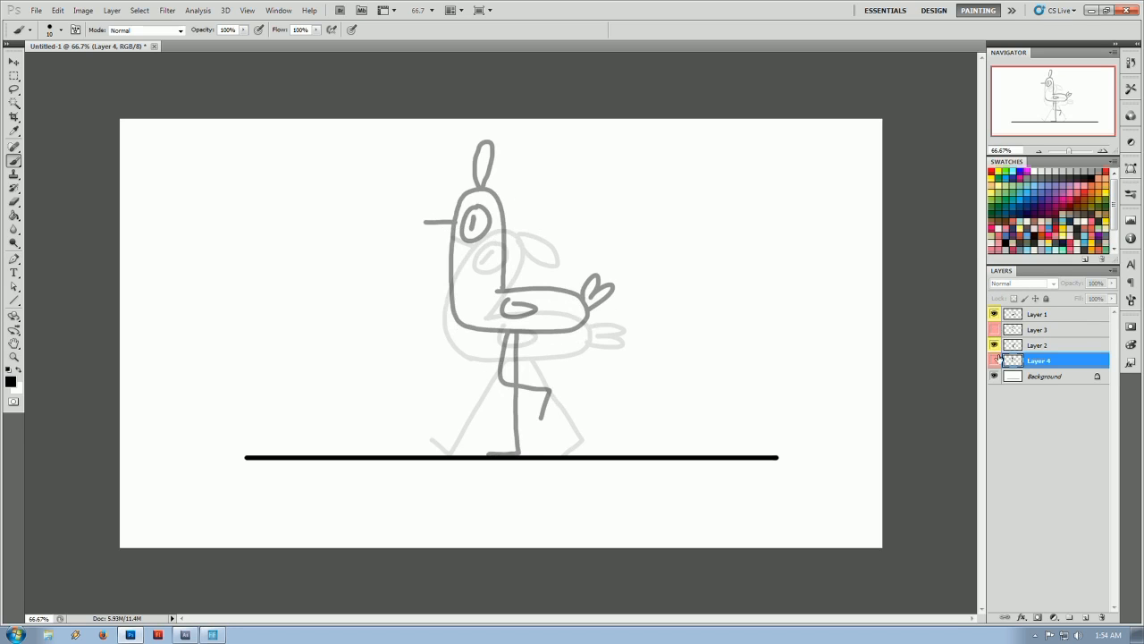
left_click(995, 360)
left_click(994, 329)
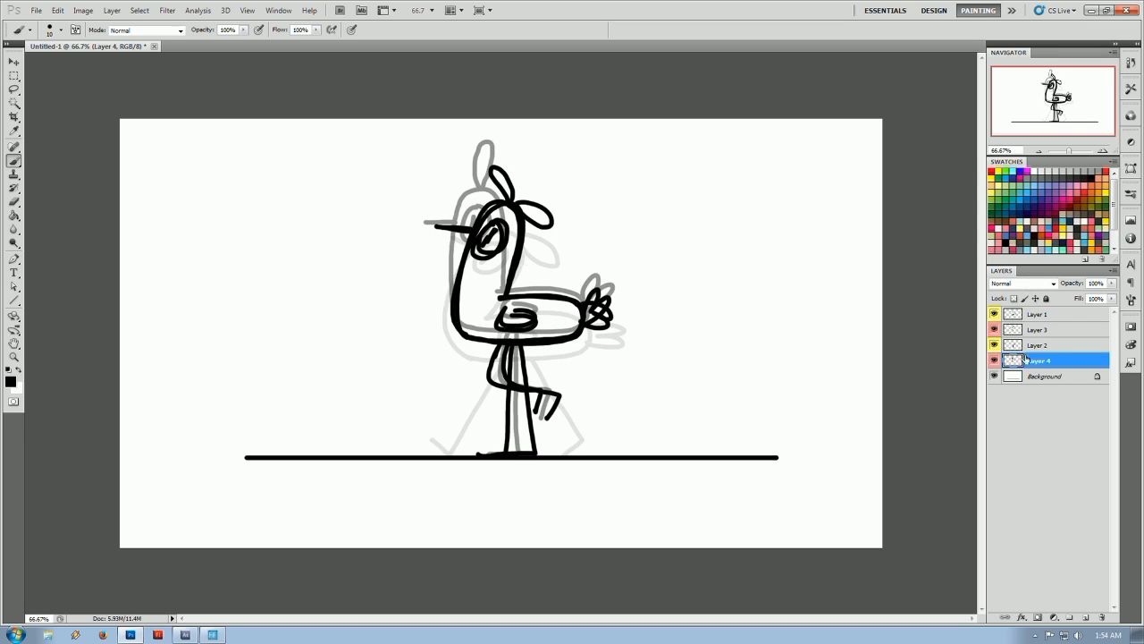
Set the opacity of Layers 1 to 4 to 100%, then show only Layer 1 above the Background and make it active
left_click(1037, 318, "shift")
left_click(1113, 283)
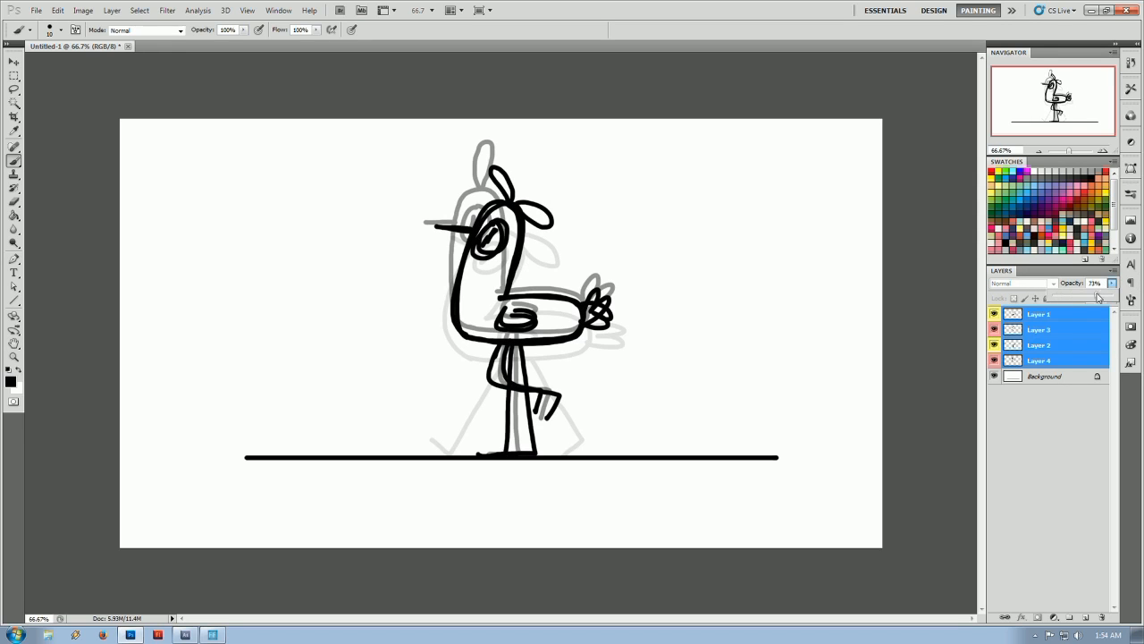
left_click_drag(1098, 296, 1143, 262)
left_click(994, 314, "alt")
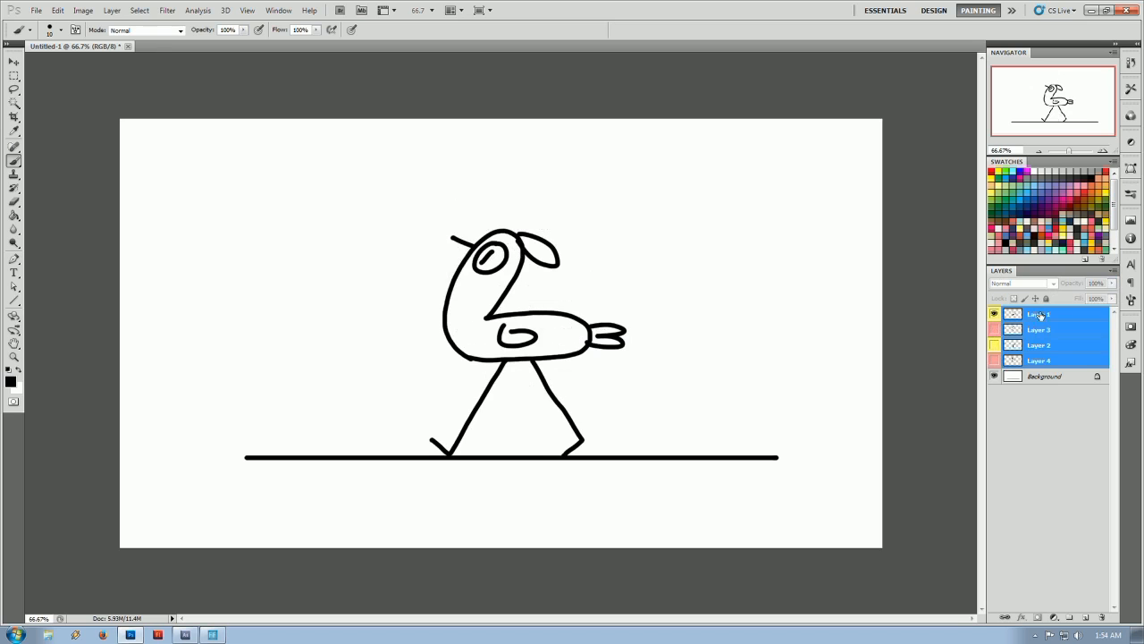
left_click(1037, 314)
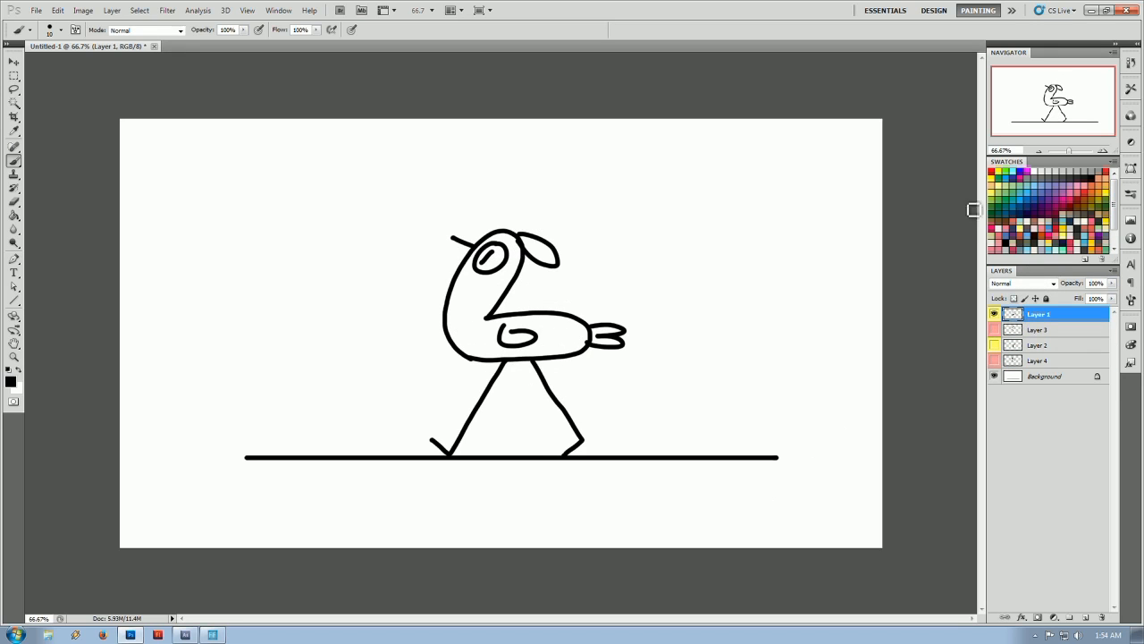
Display the frame-based Animation panel and set the animation's looping to Forever
left_click(279, 11)
left_click(280, 12)
left_click(280, 11)
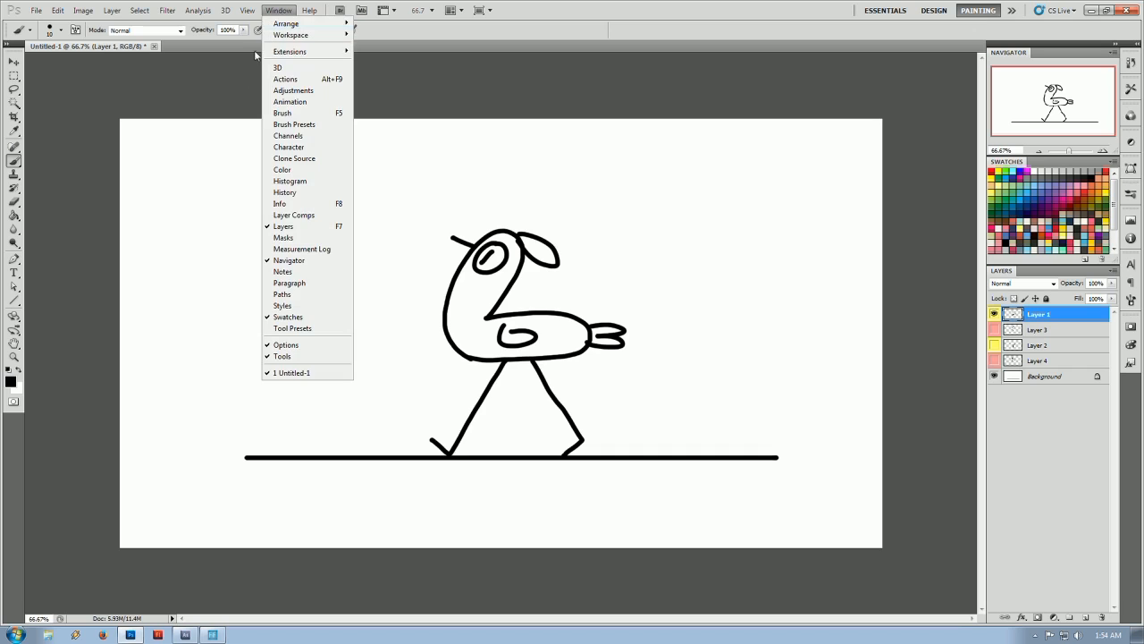
left_click(288, 104)
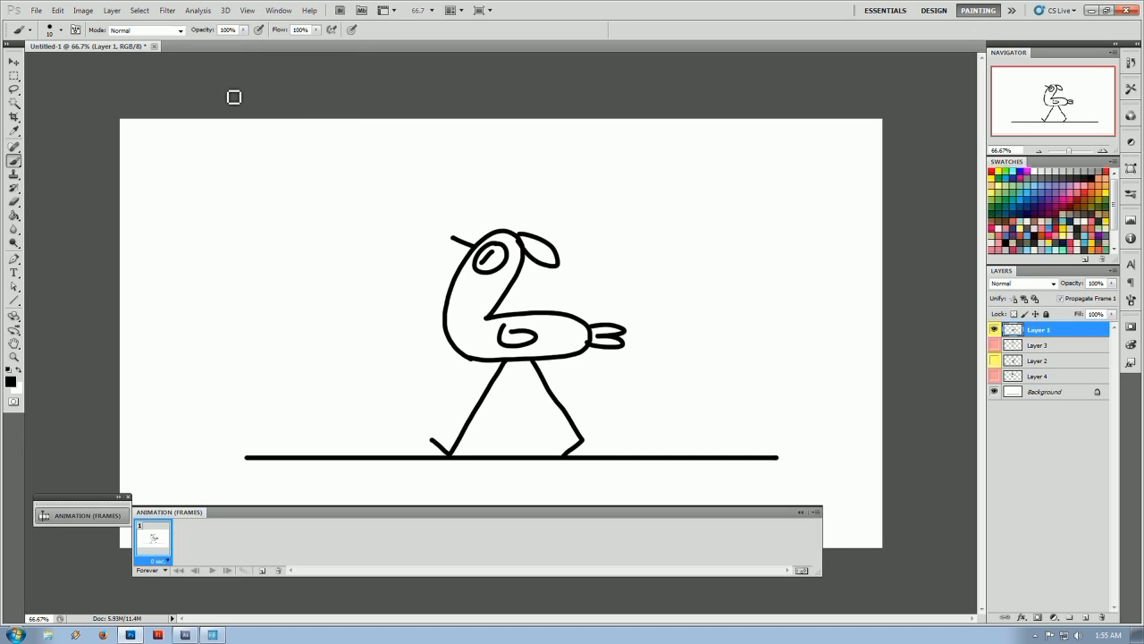
left_click(801, 570)
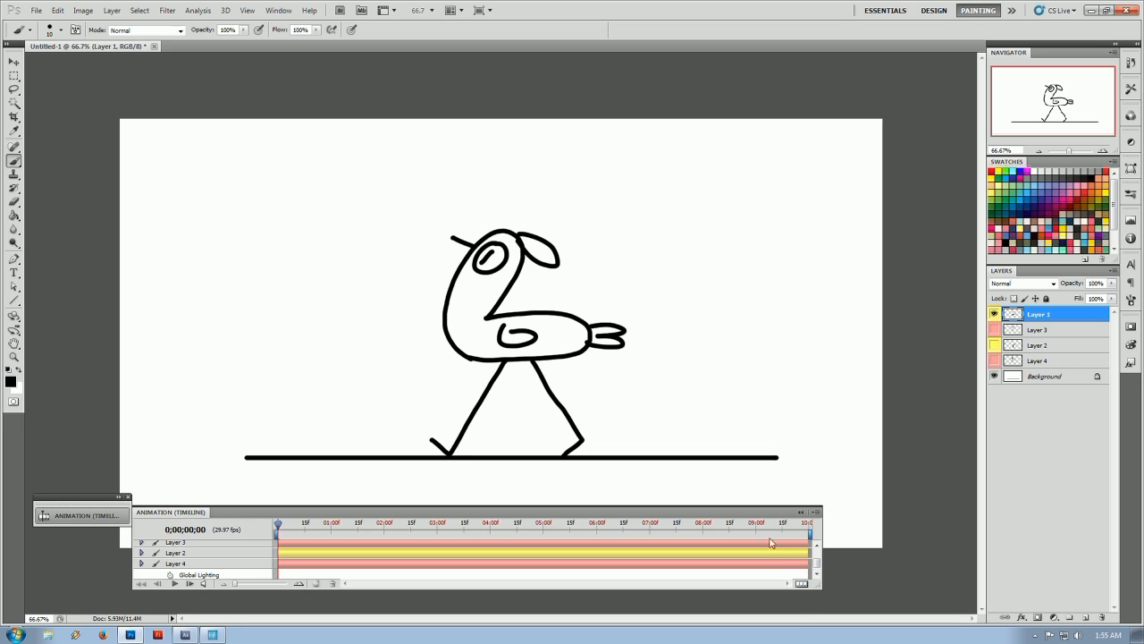
left_click(802, 584)
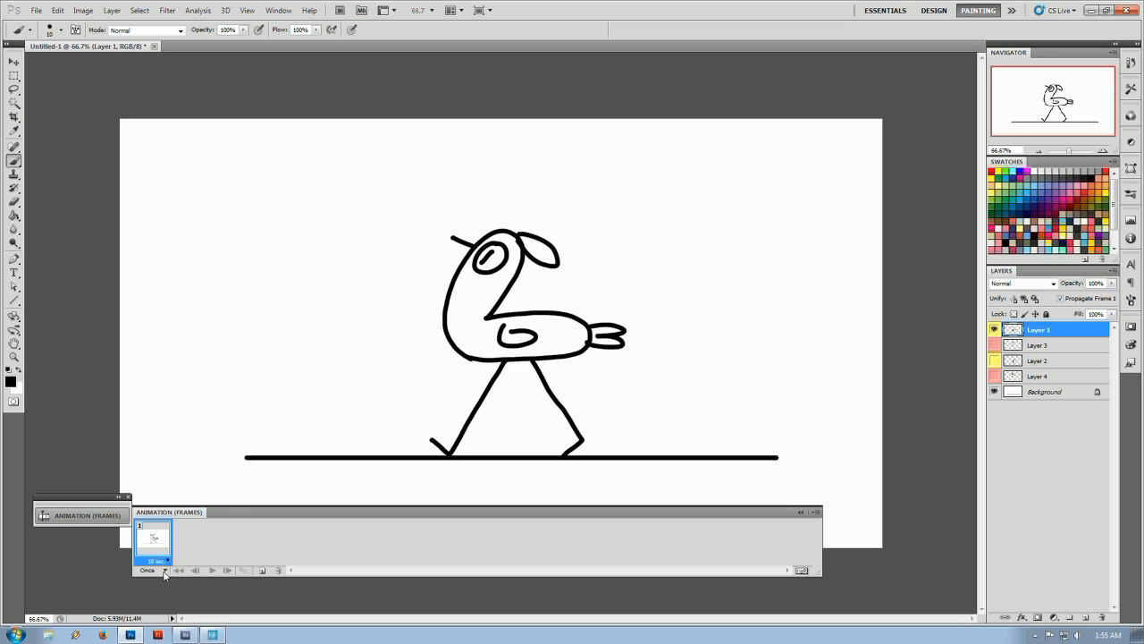
left_click(166, 573)
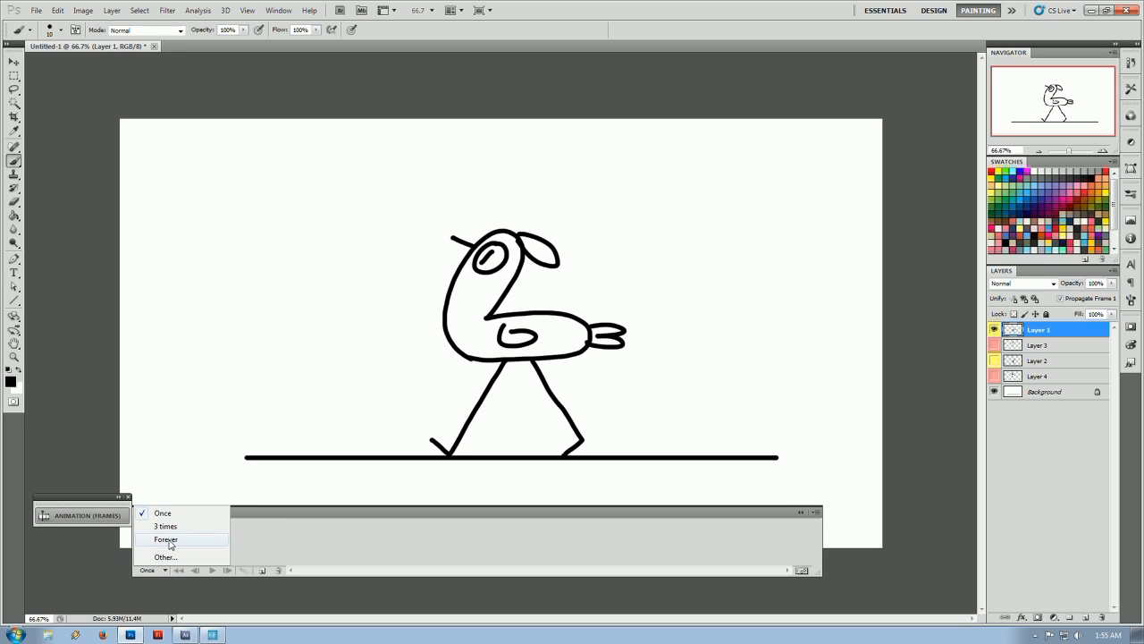
left_click(170, 542)
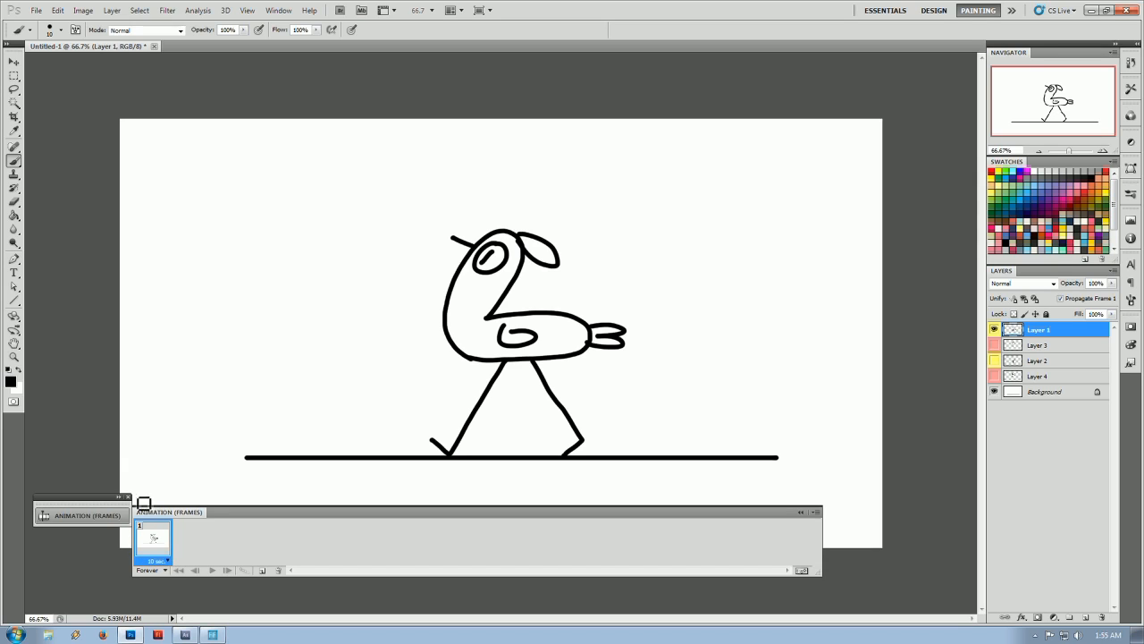
Set a custom frame delay of 0.04 seconds for the first frame
left_click(166, 560)
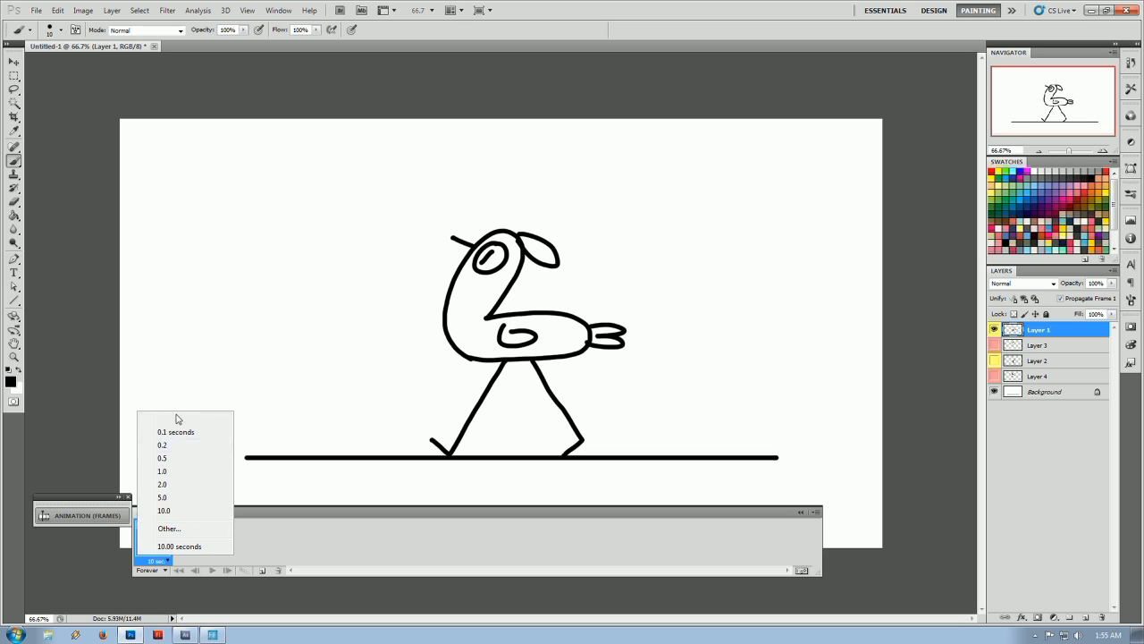
left_click(168, 530)
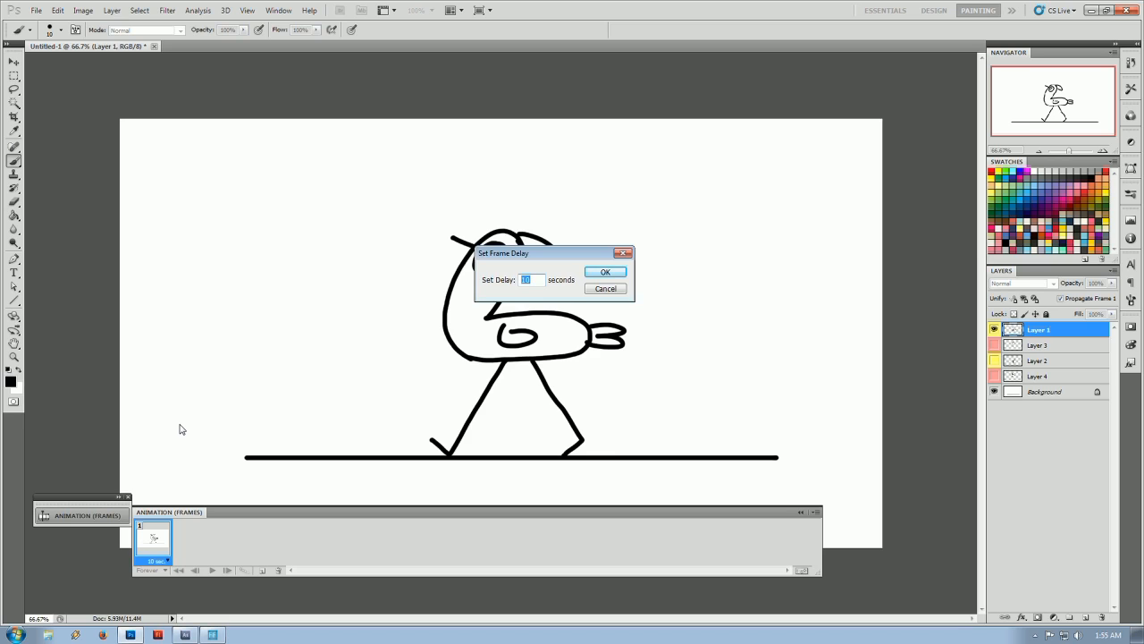
type("0.04")
left_click(605, 273)
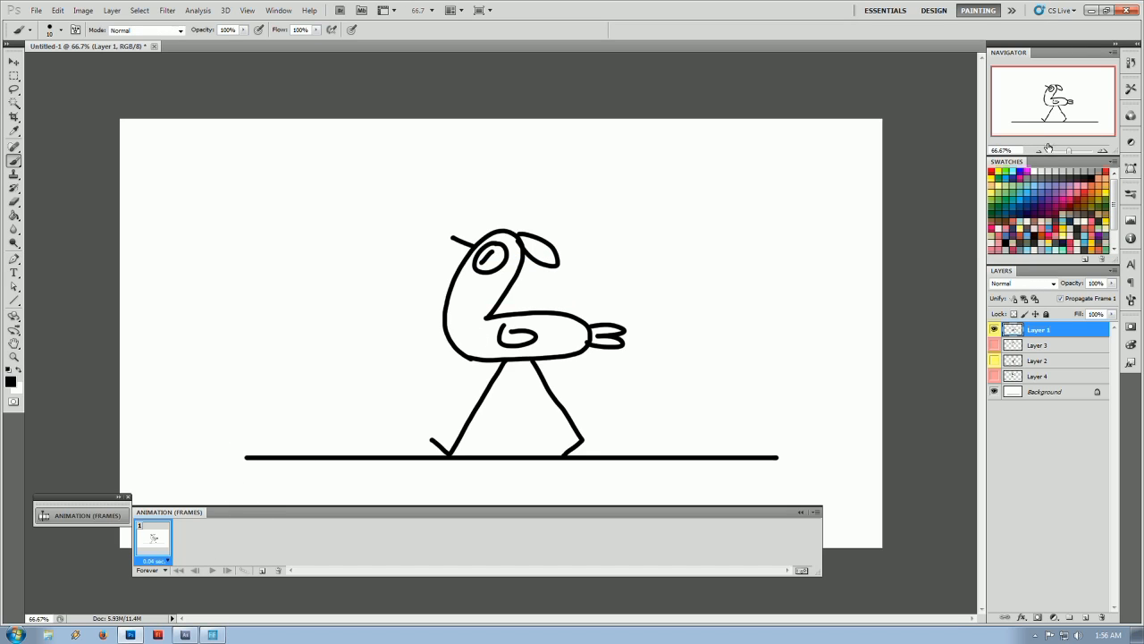
Duplicate the first frame twice so the Layer 1 pose holds for three frames, and check through them
left_click(261, 570)
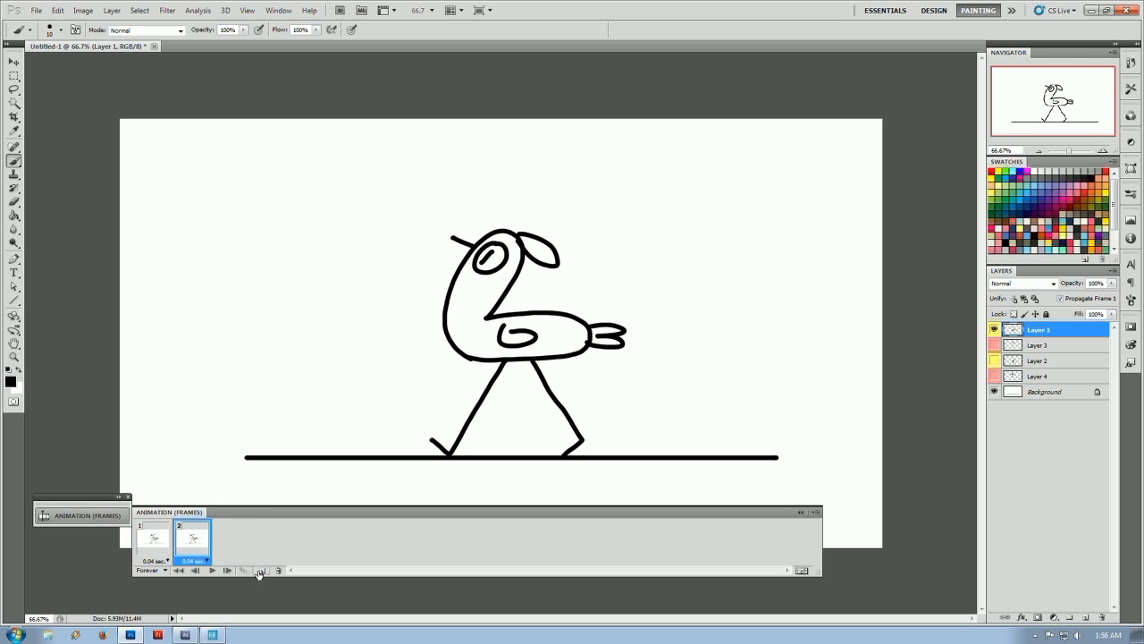
left_click(261, 571)
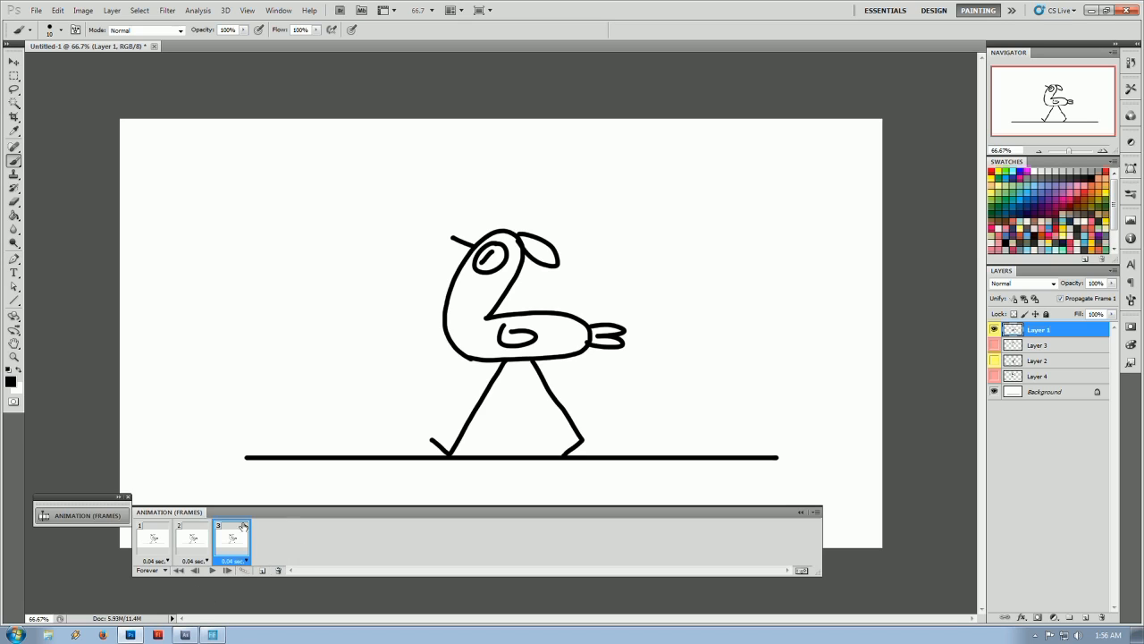
left_click(202, 543)
left_click(156, 540)
left_click(188, 542)
left_click(230, 542)
left_click(201, 545)
left_click(161, 536)
left_click(227, 540)
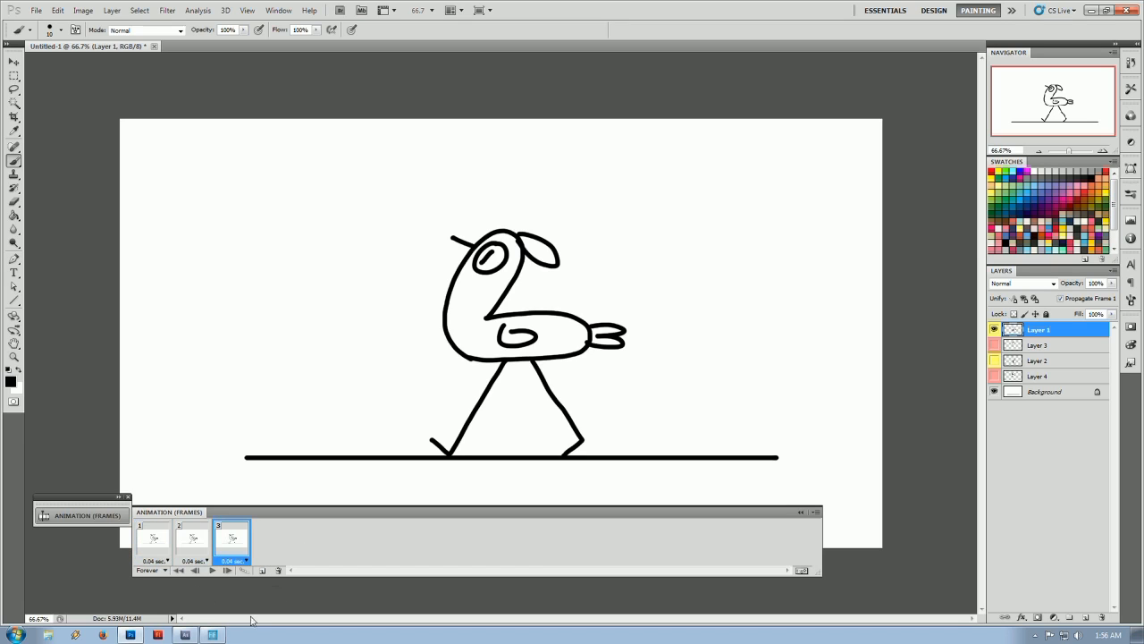
Add a fourth frame that shows Layer 3 instead of Layer 1
left_click(262, 572)
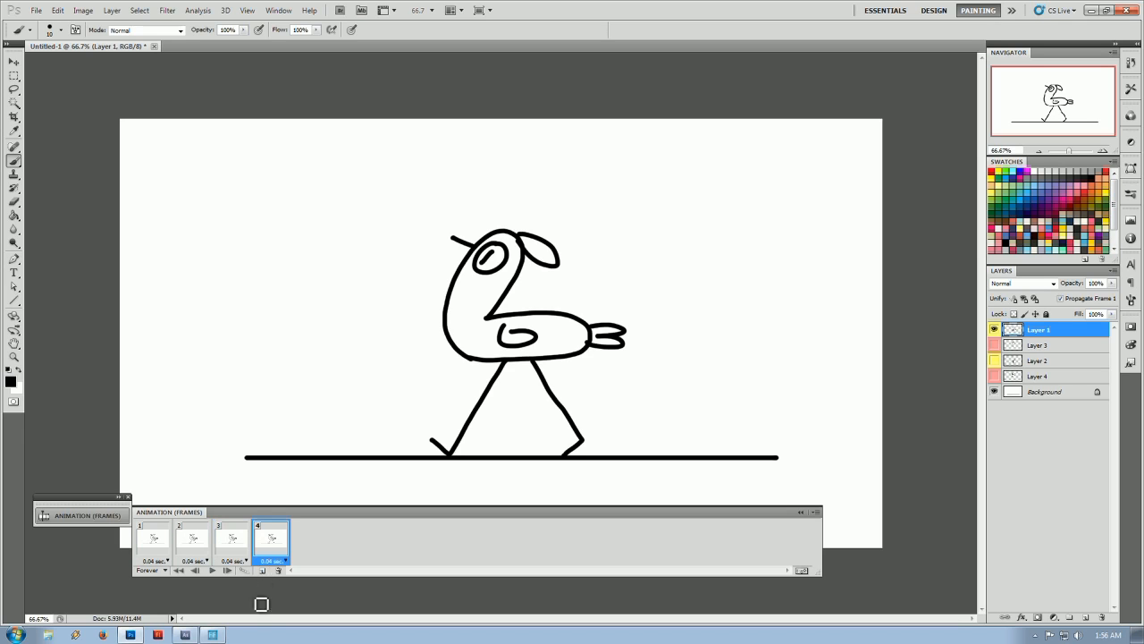
left_click(994, 345)
left_click(994, 330)
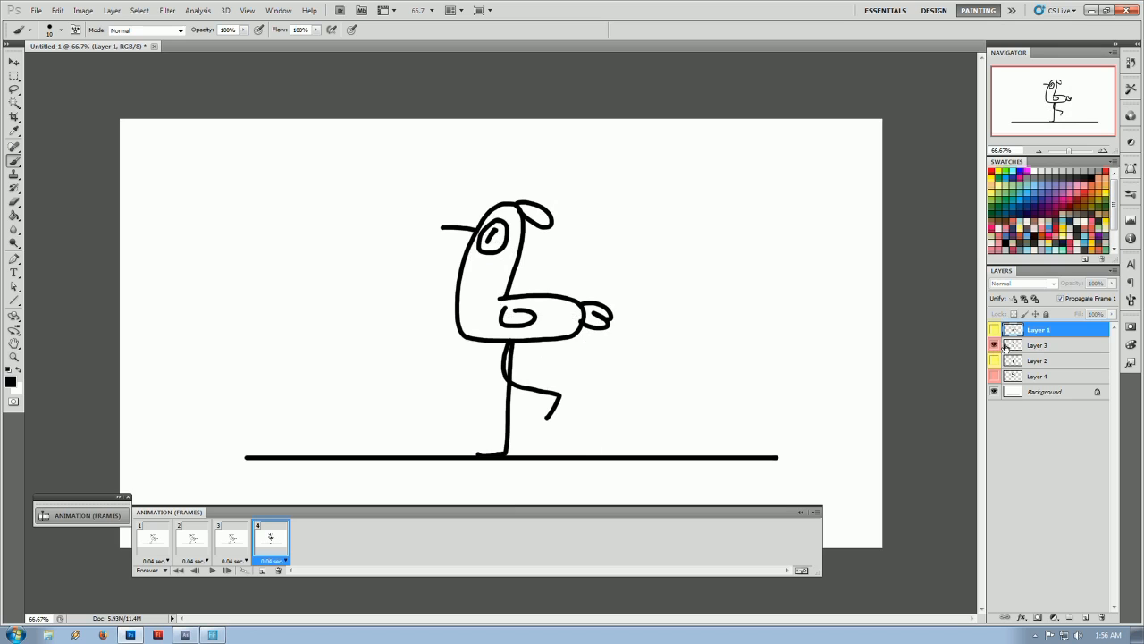
Add a fifth frame that shows Layer 2 instead of Layer 3
left_click(262, 571)
left_click(995, 361)
left_click(994, 345)
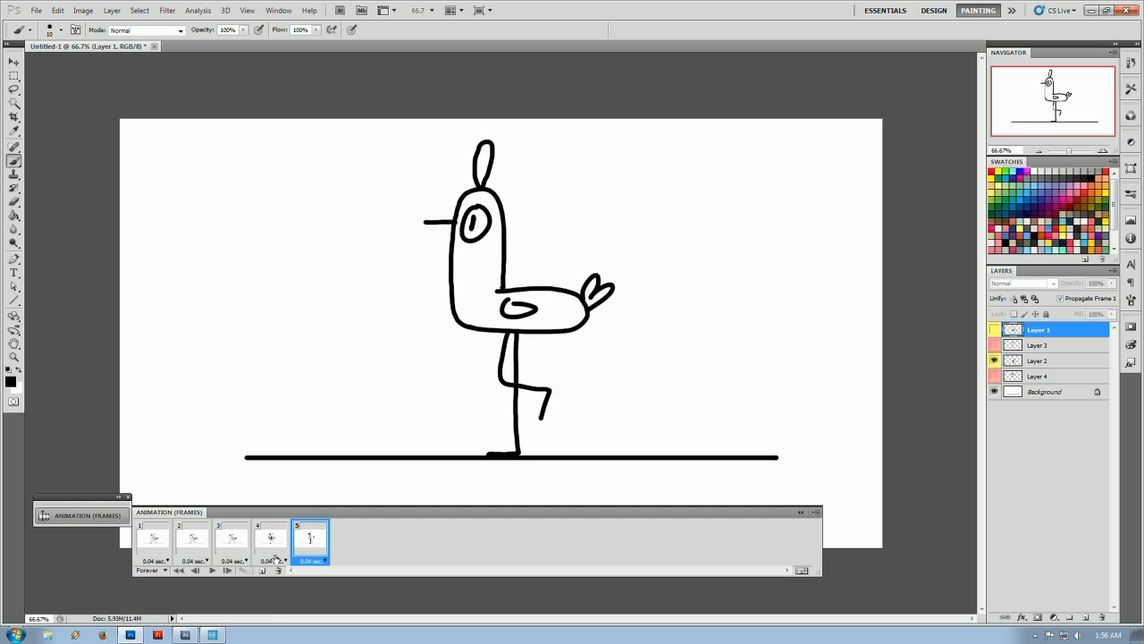
Add a sixth frame that shows Layer 4 instead of Layer 2
left_click(262, 570)
left_click(994, 376)
left_click(995, 360)
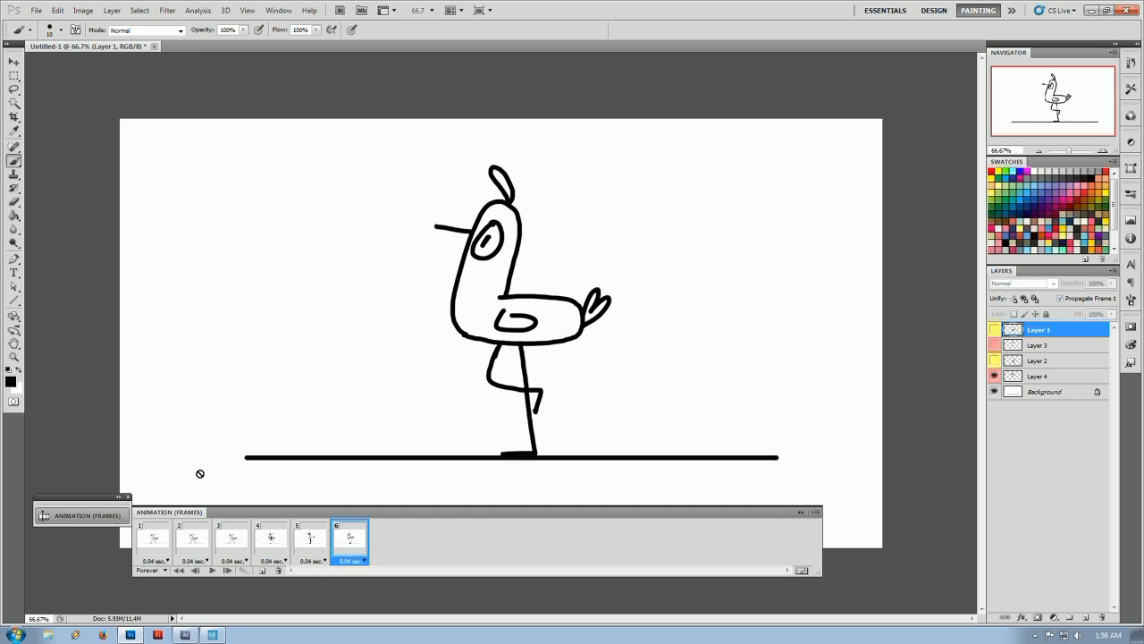
Play the looping animation, watch it at 25% zoom with the Animation panel collapsed, and stop playback
left_click(213, 570)
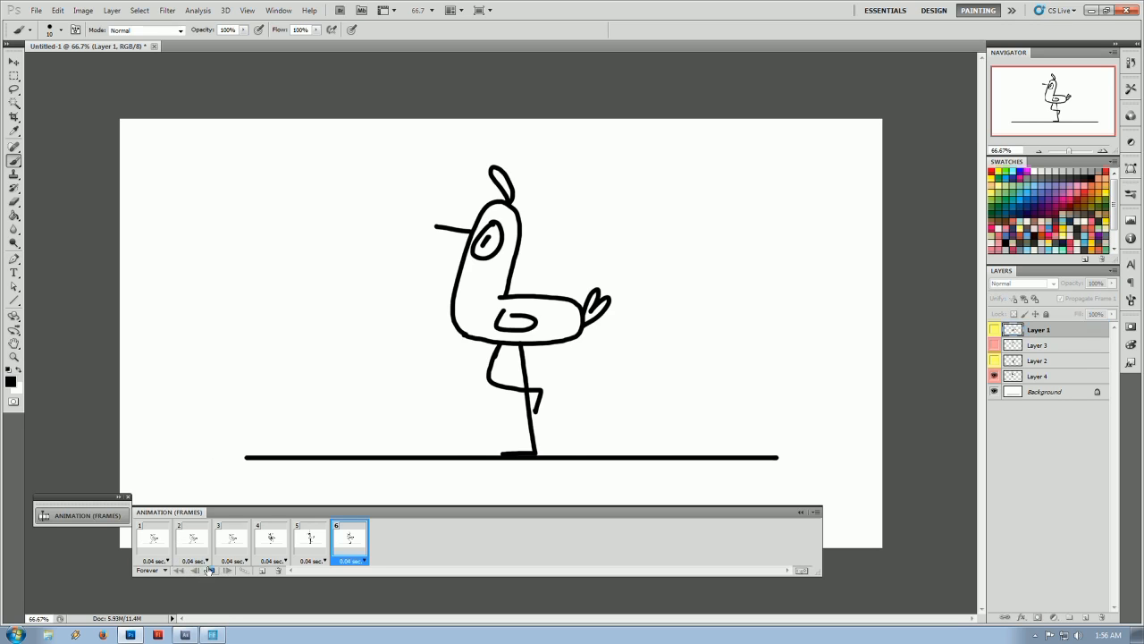
left_click(102, 516)
left_click(106, 516)
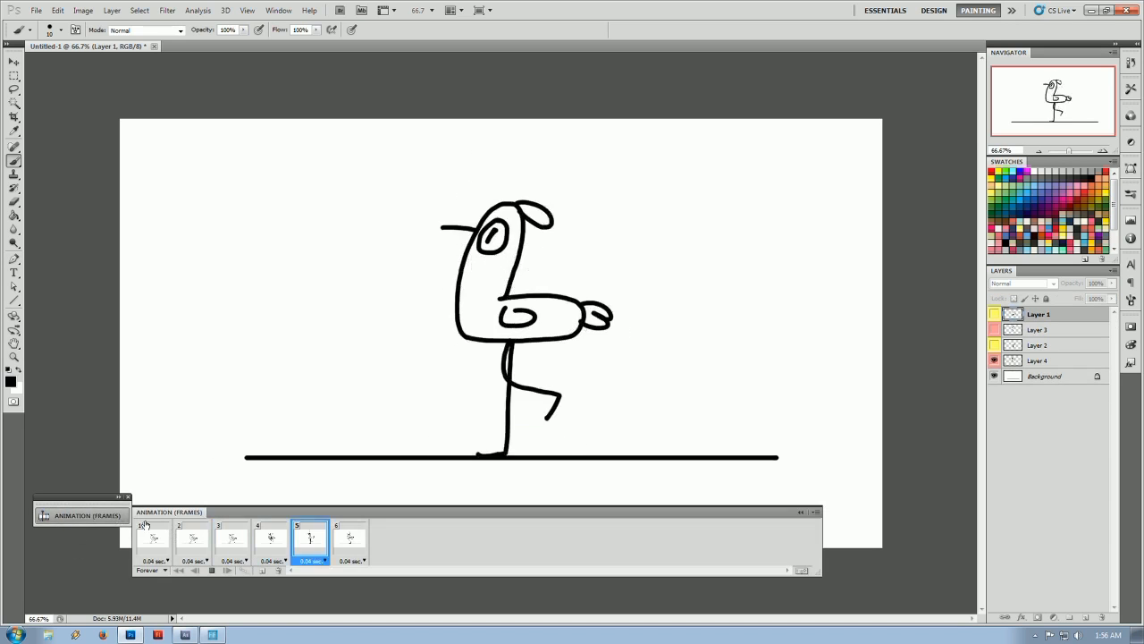
left_click(105, 516)
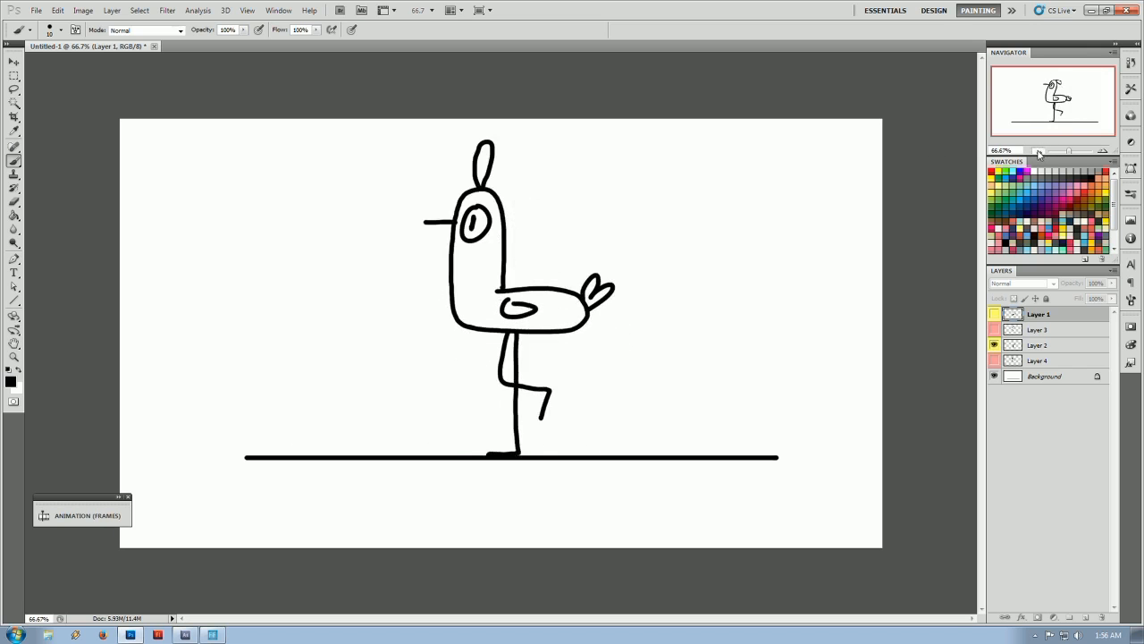
left_click(1039, 152)
left_click(1039, 152)
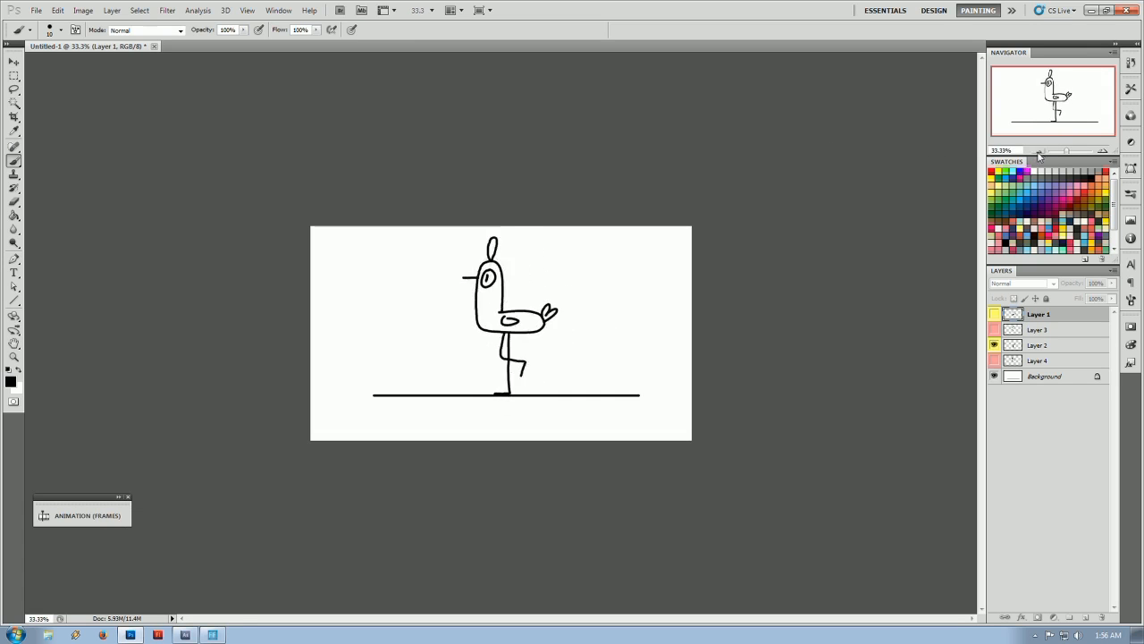
left_click(1040, 153)
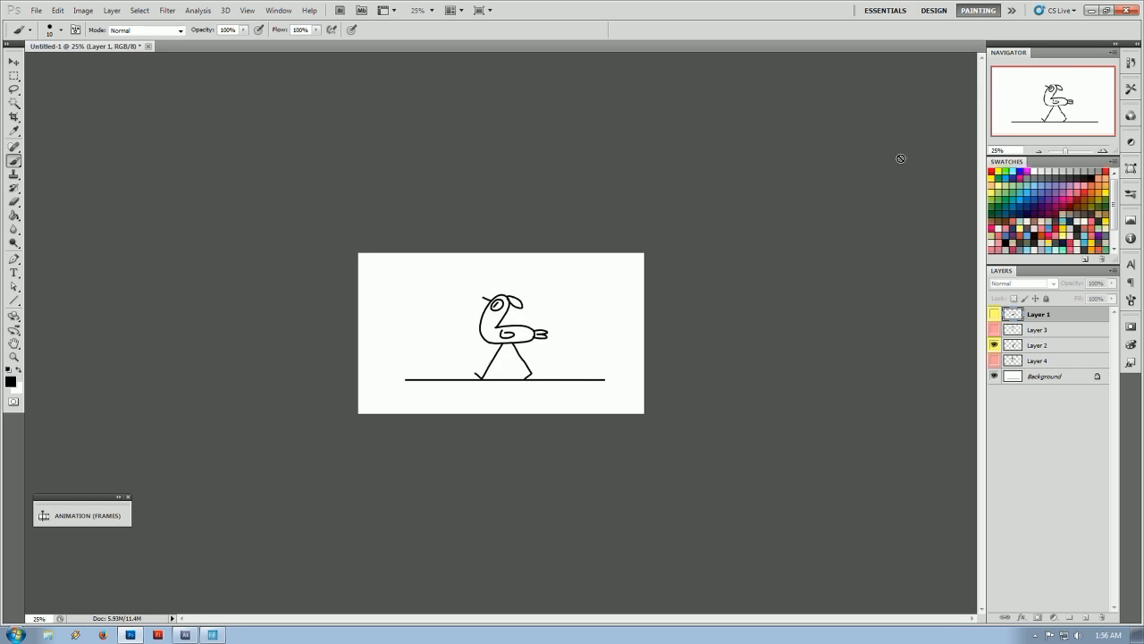
left_click(92, 519)
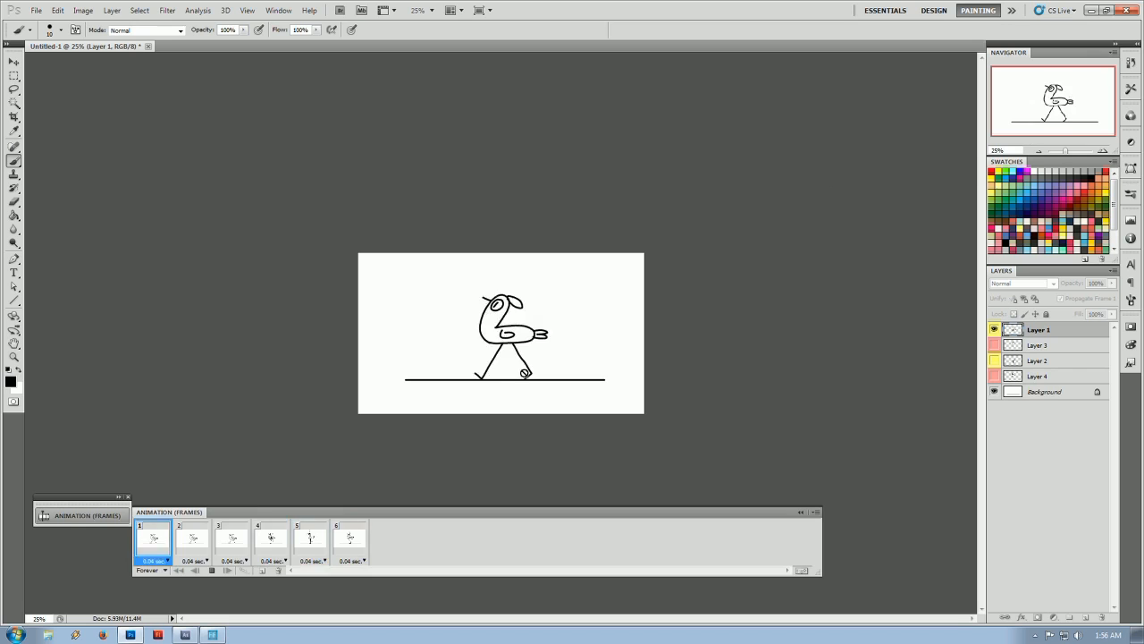
left_click(212, 571)
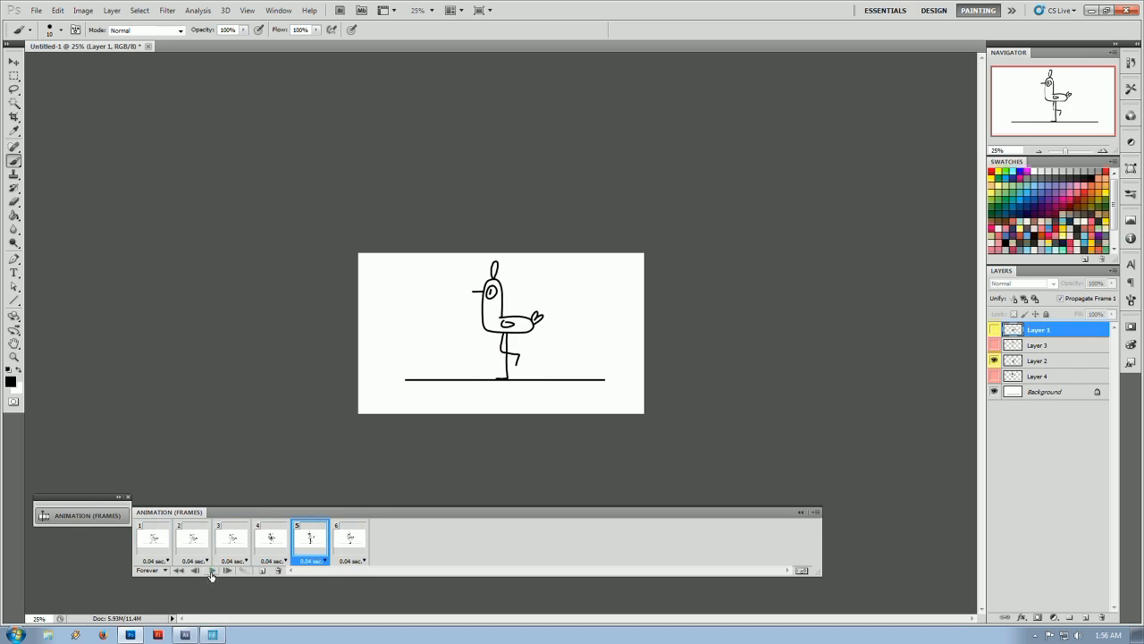
Review the poses in the six animation frames at 50% zoom, ending on frame 1
left_click(1105, 151)
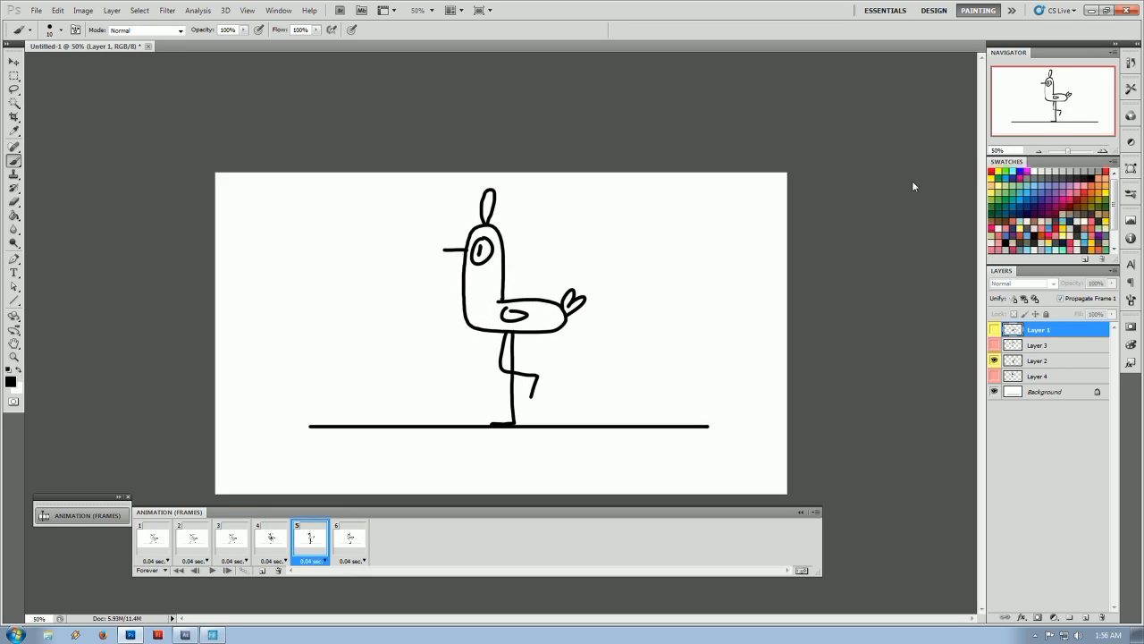
left_click(37, 11)
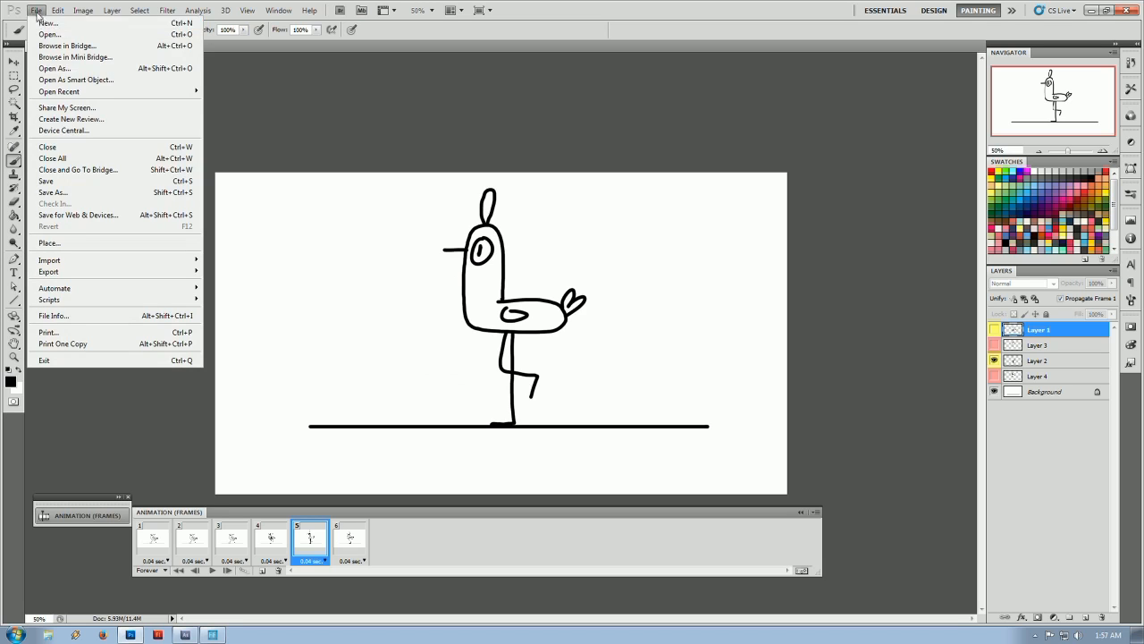
left_click(347, 540)
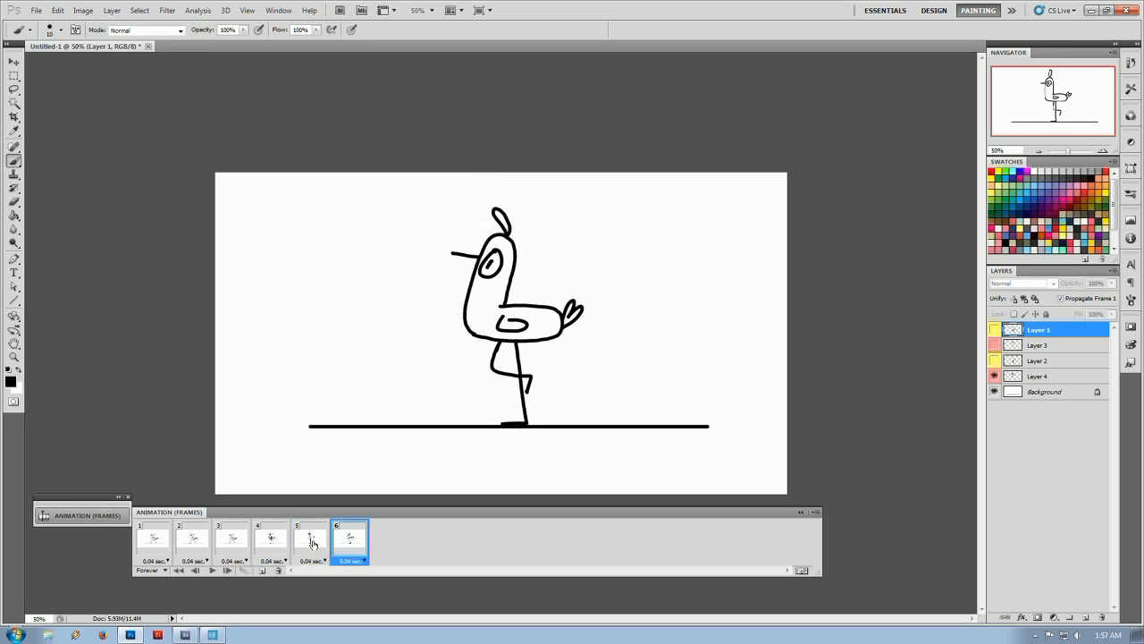
left_click(312, 544)
left_click(262, 545)
left_click(225, 547)
left_click(183, 551)
left_click(145, 551)
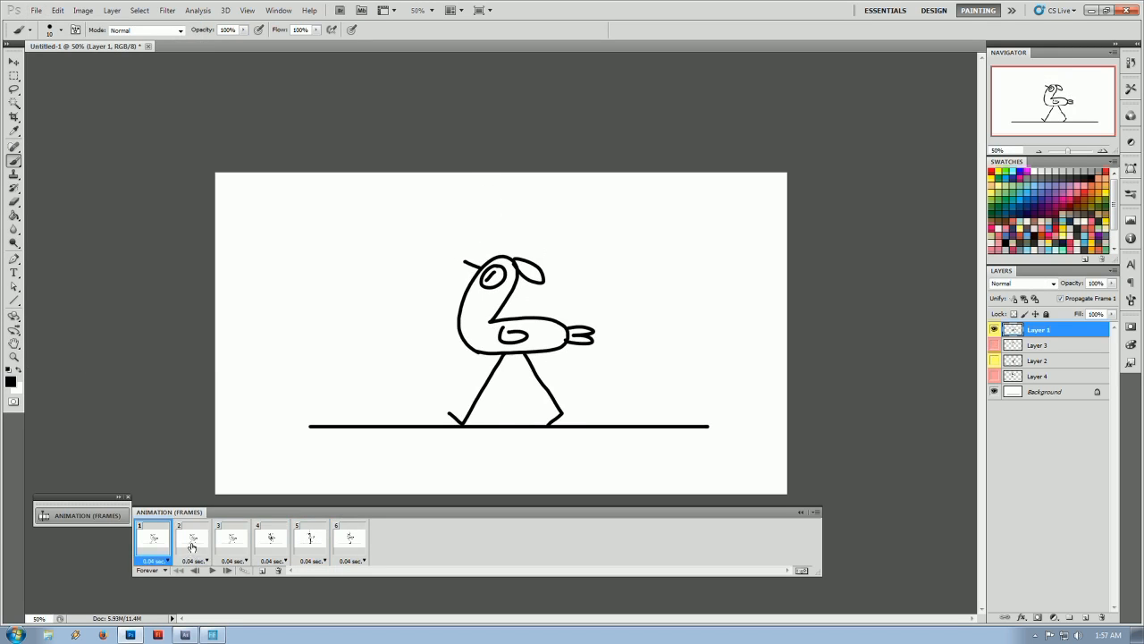
left_click(238, 543)
left_click(348, 542)
left_click(153, 542)
Review the animation's GIF preview and color-count choices in Save for Web & Devices, and close it without saving
left_click(37, 11)
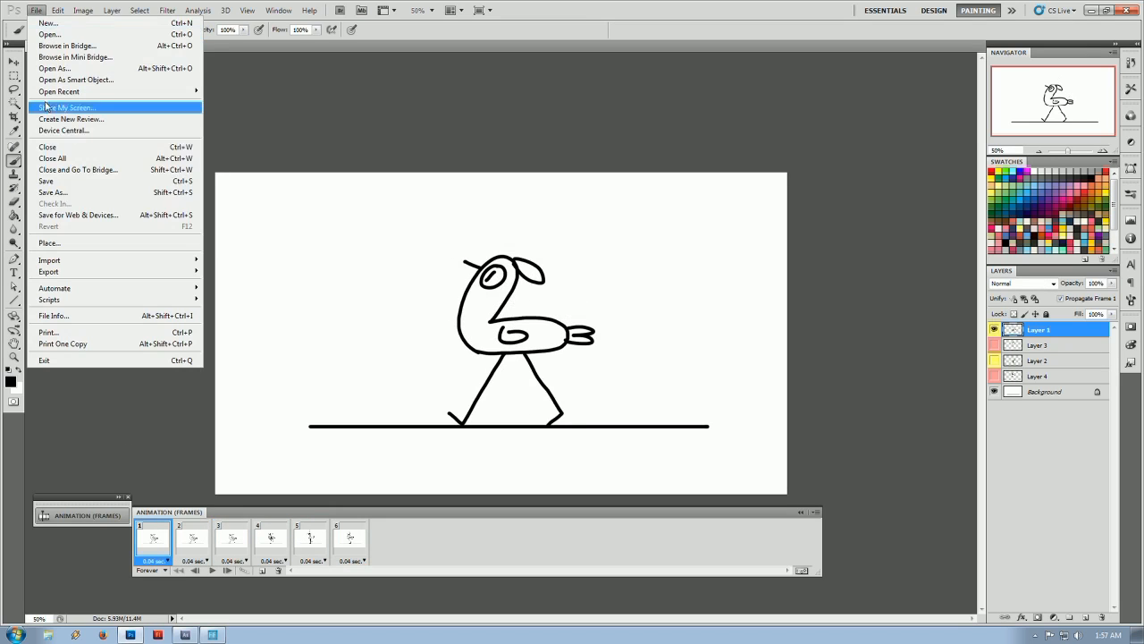
left_click(78, 216)
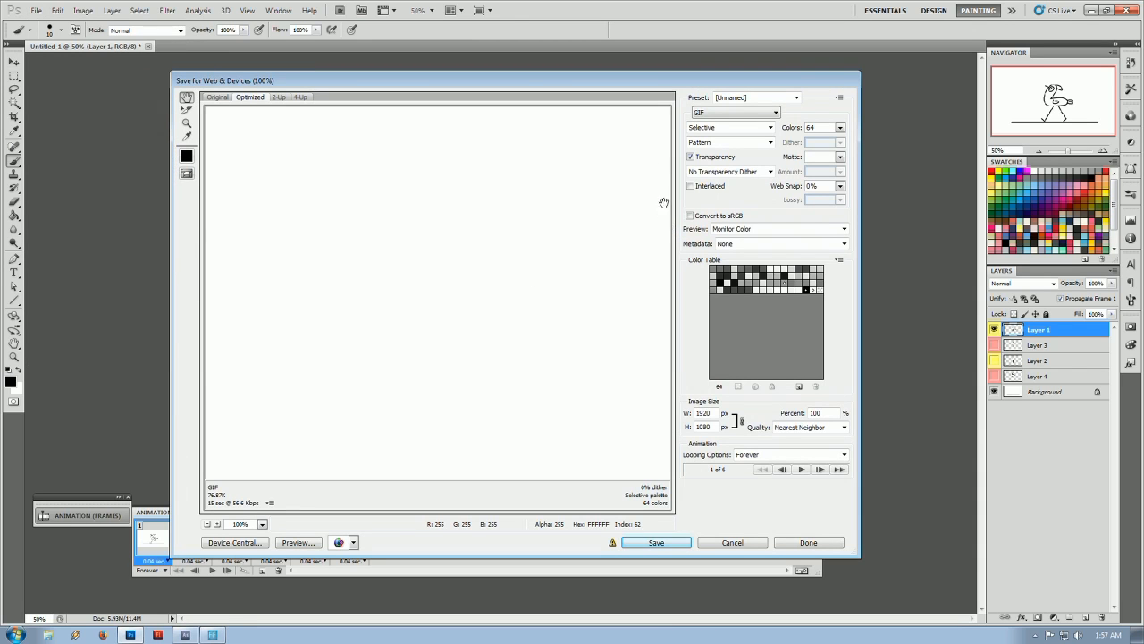
mouse_move(517, 335)
left_mouse_down()
mouse_move(393, 222)
mouse_move(364, 286)
mouse_move(480, 225)
mouse_move(515, 237)
left_mouse_up()
left_click(839, 128)
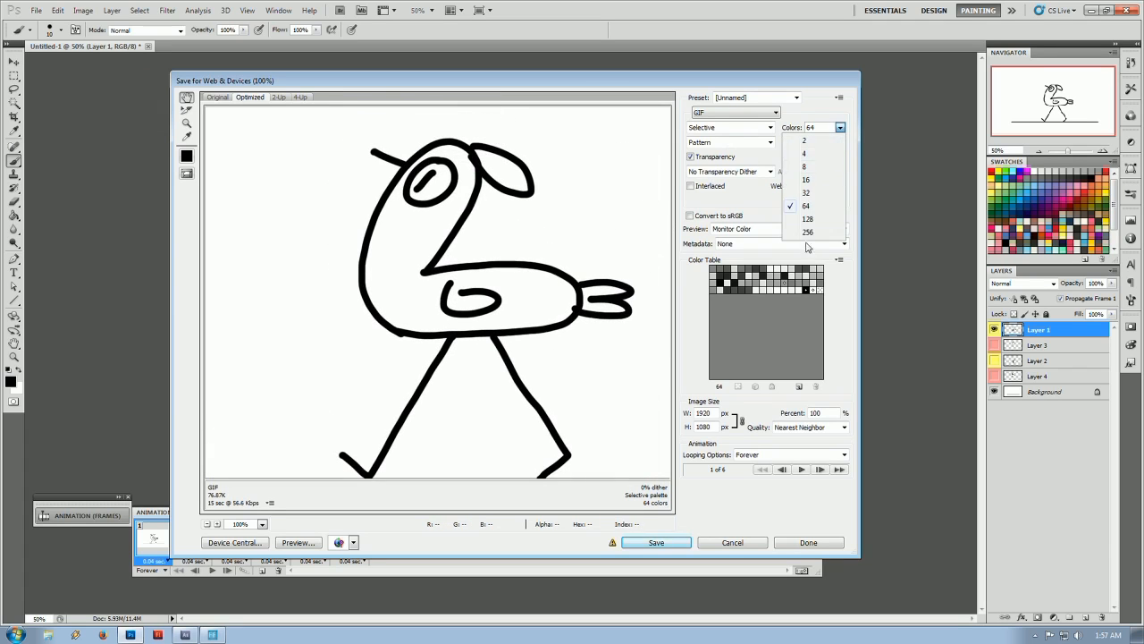
left_click(840, 128)
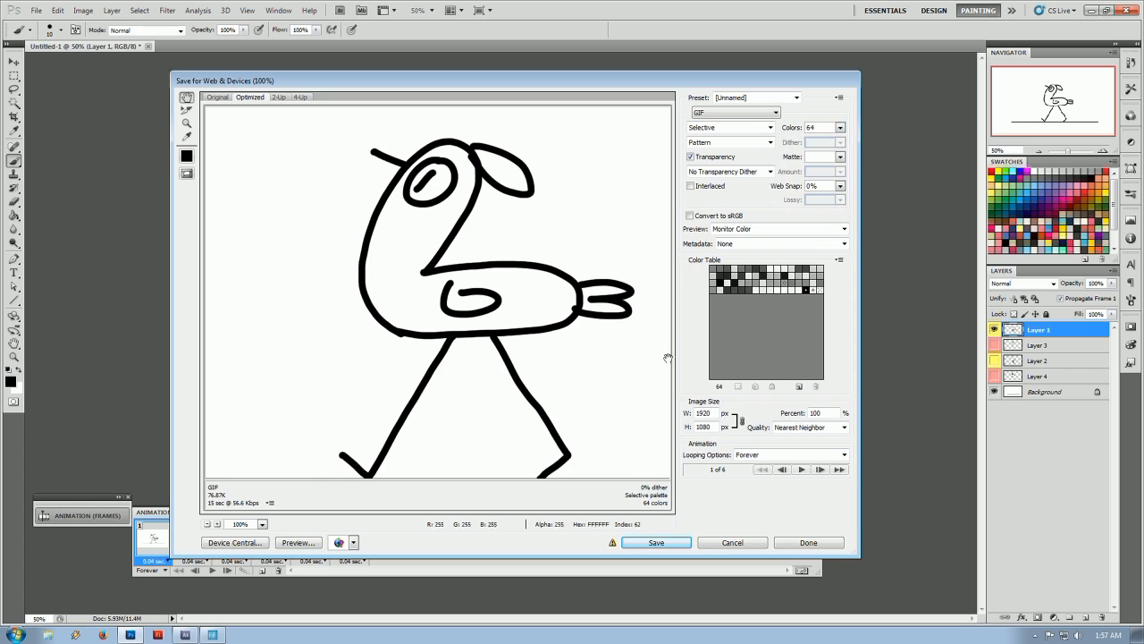
left_click(732, 542)
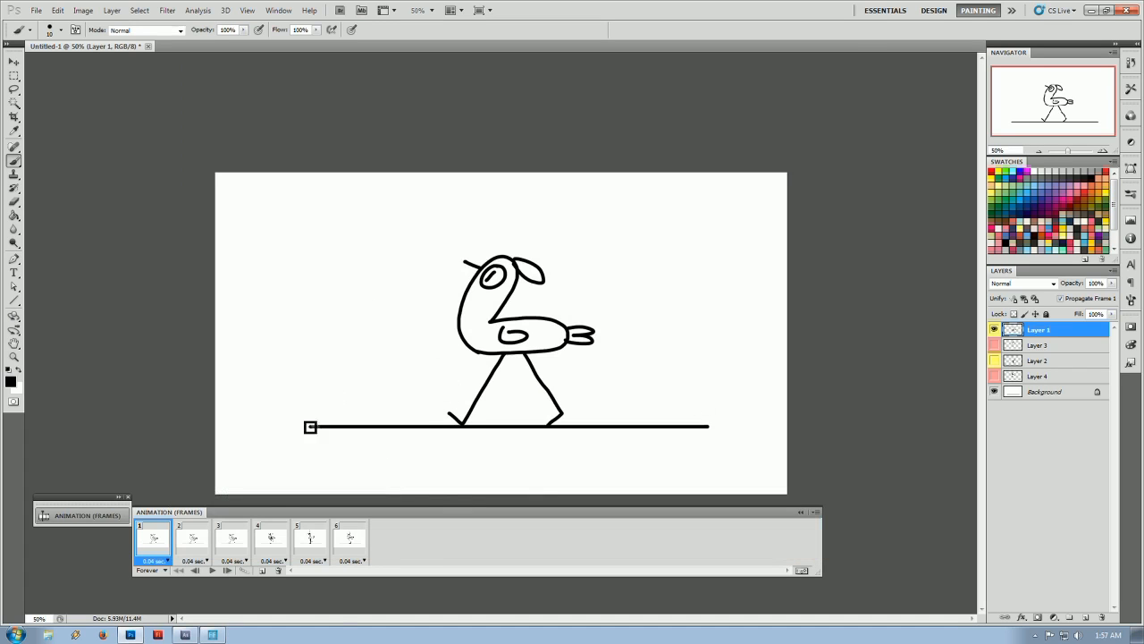
Delete animation frames 6 through 2, keeping only frame 1, and collapse the Animation panel
left_click(349, 537)
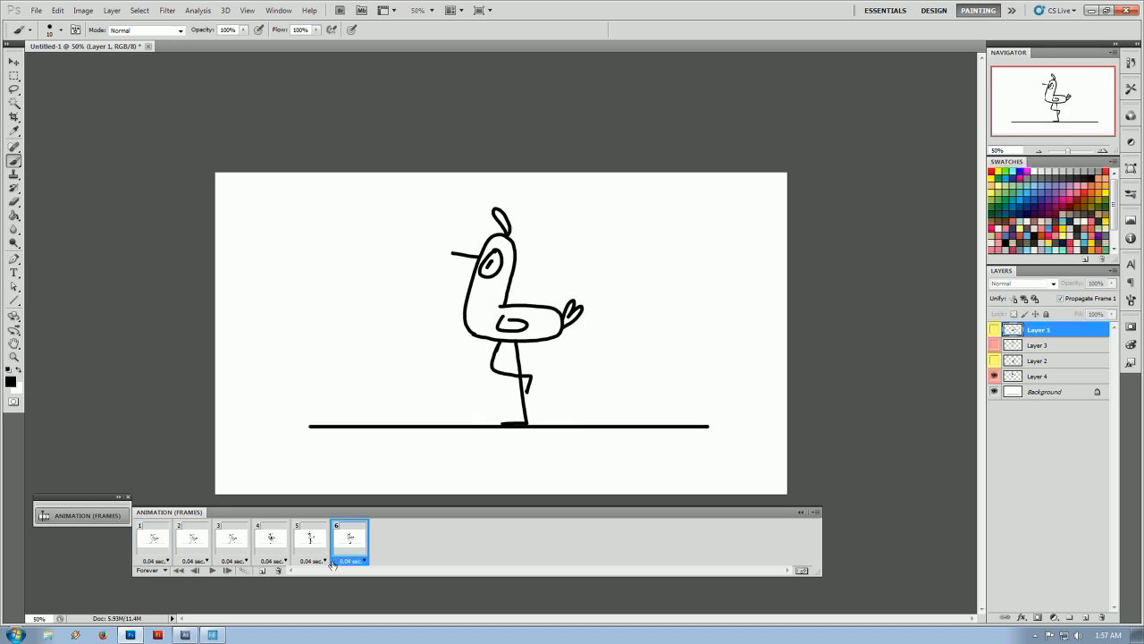
left_click(278, 571)
left_click(279, 571)
left_click(279, 571)
left_click(278, 571)
left_click(279, 571)
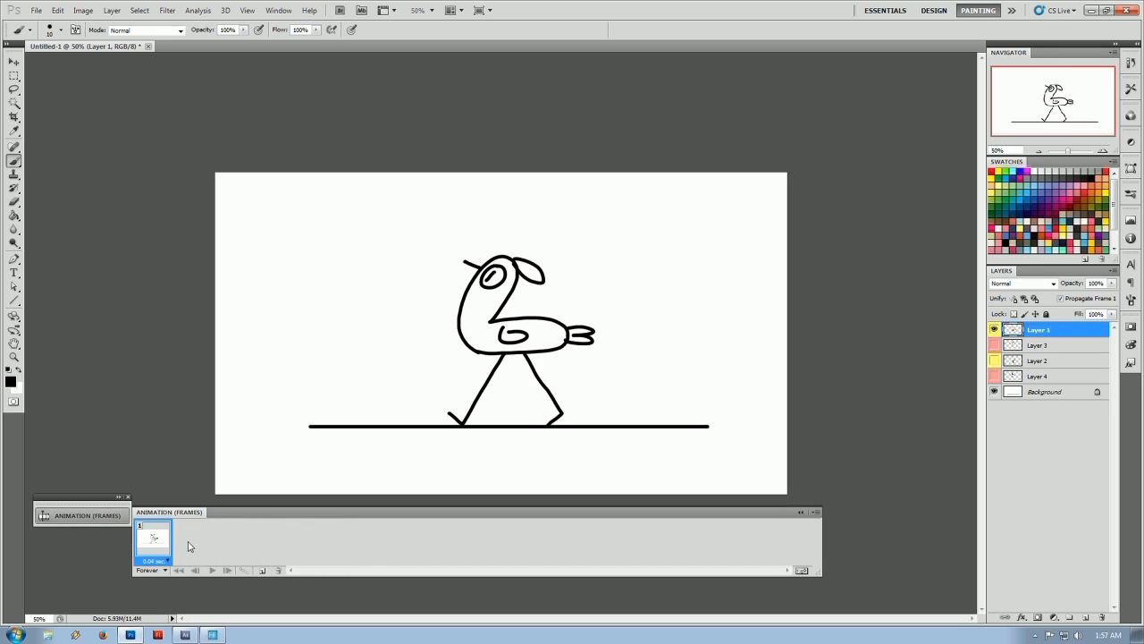
left_click(105, 517)
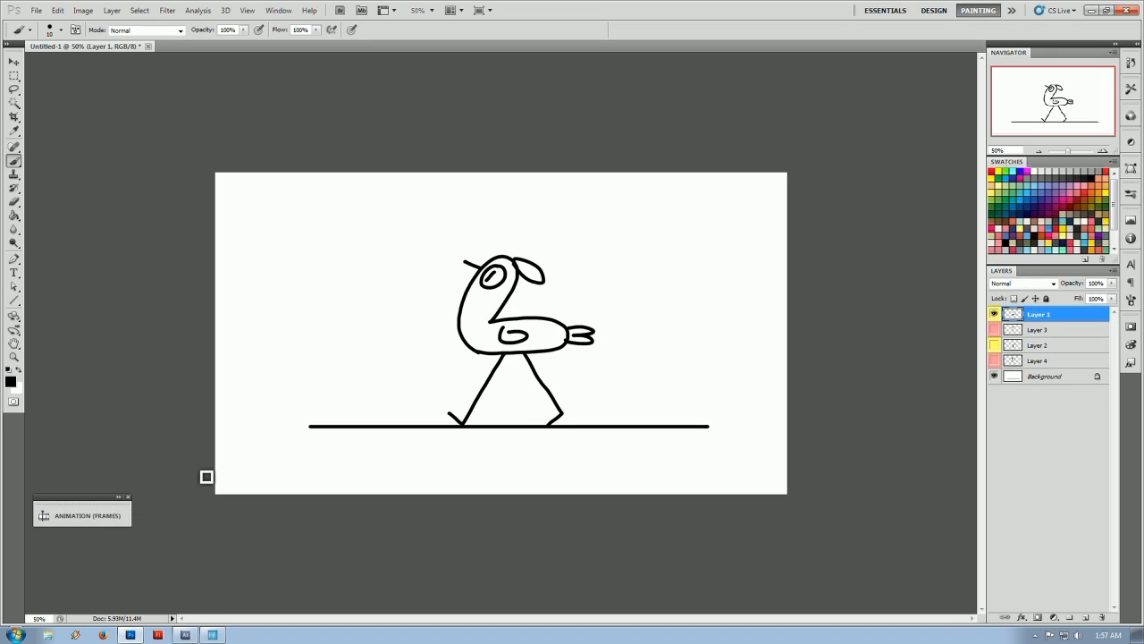
left_click(96, 523)
left_click(96, 523)
Duplicate Layer 1 twice, as Layer 1 copy and Layer 1 copy 2
right_click(1037, 316)
left_click(1037, 373)
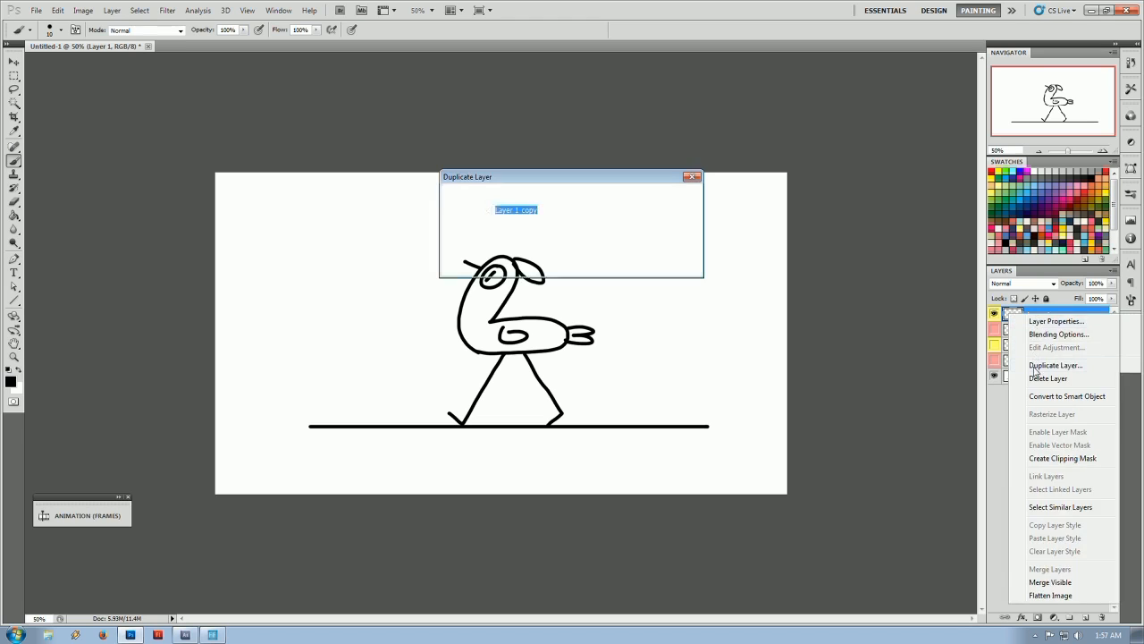
left_click(676, 199)
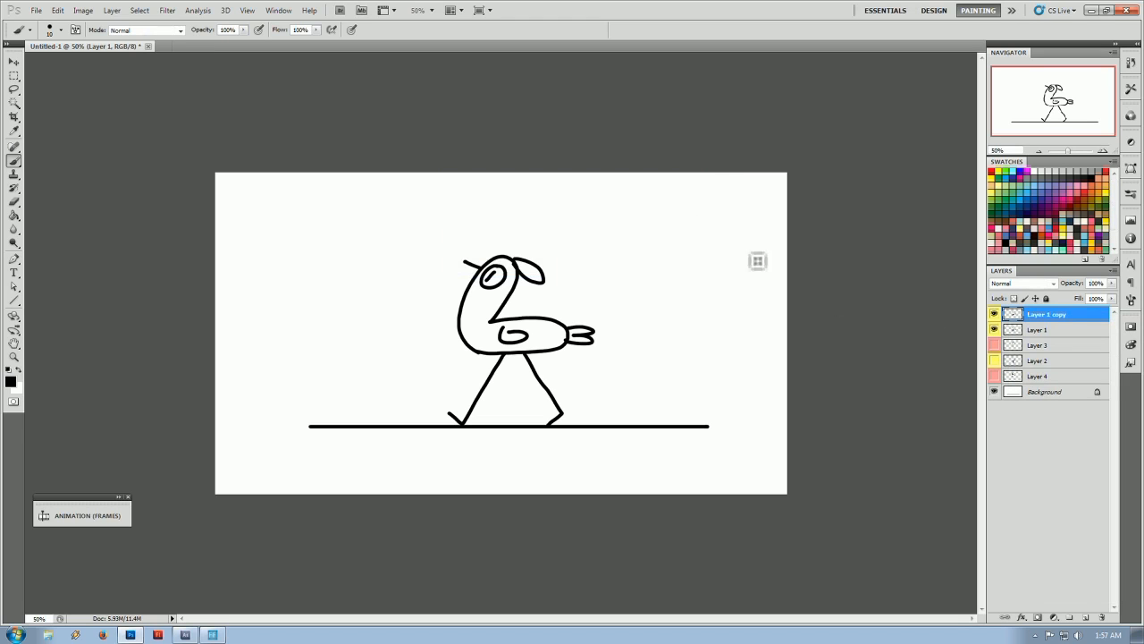
right_click(1051, 316)
left_click(1037, 364)
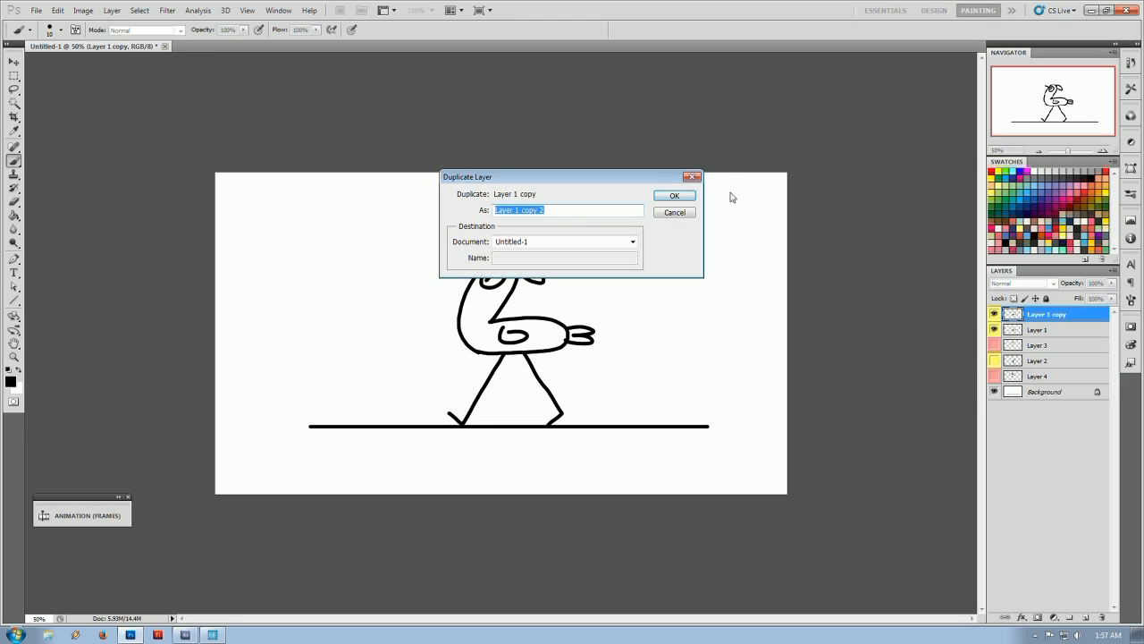
left_click(681, 197)
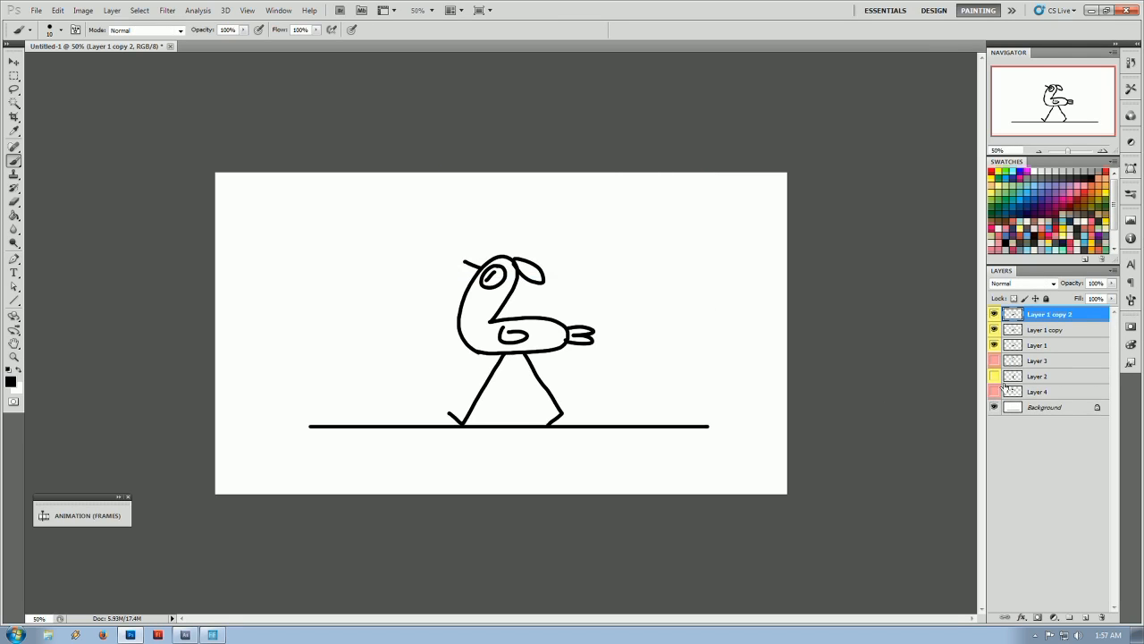
Show Layer 3, Layer 2 and Layer 4 together with the Layer 1 copies, and hide the Background layer
left_click_drag(994, 360, 994, 392)
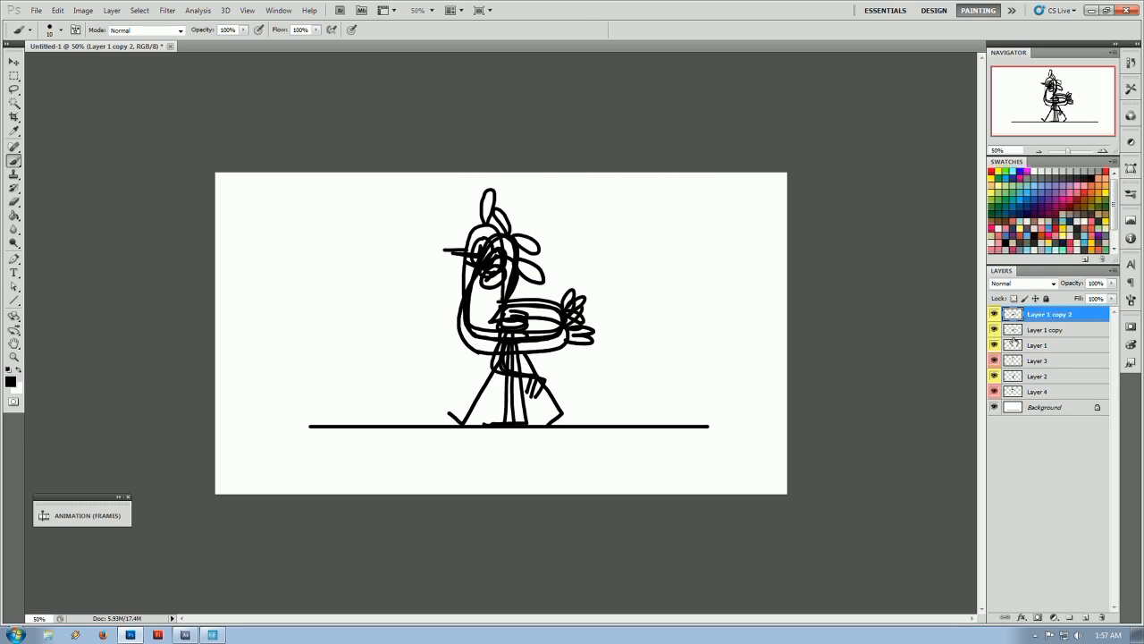
left_click(1028, 393)
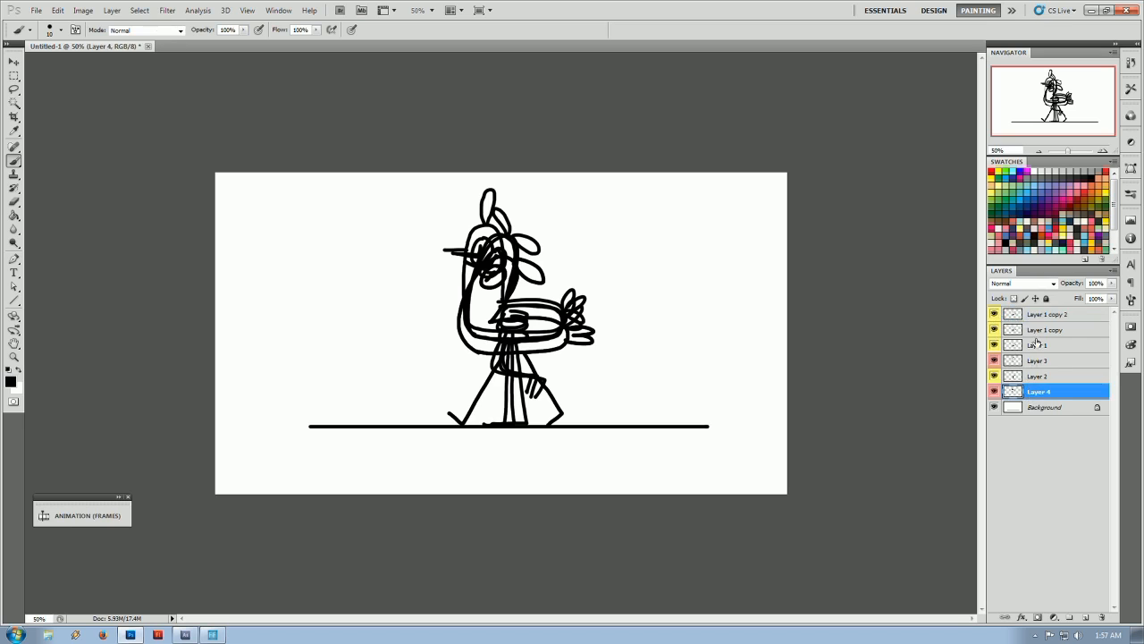
left_click(1037, 314, "shift")
left_click_drag(1111, 283, 1129, 299)
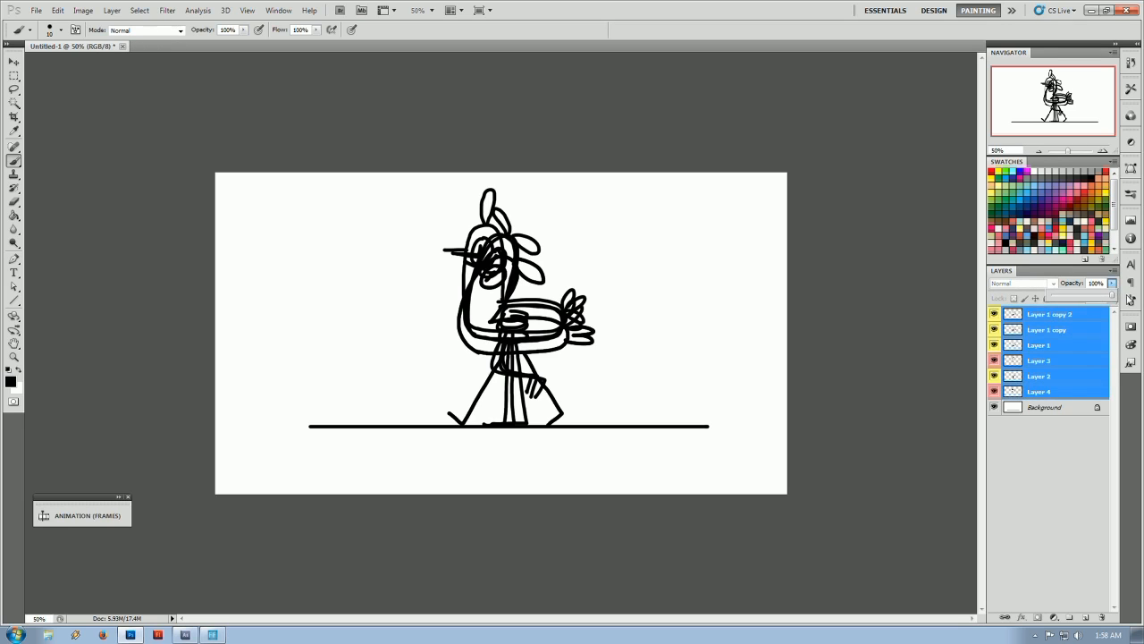
left_click(1042, 408)
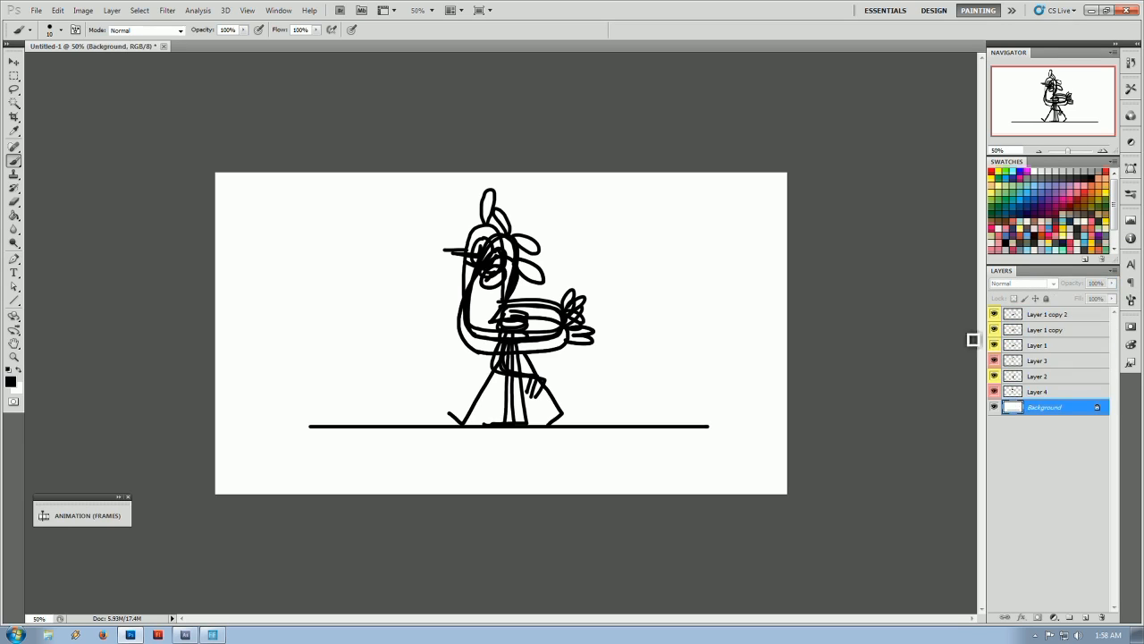
left_click(995, 407)
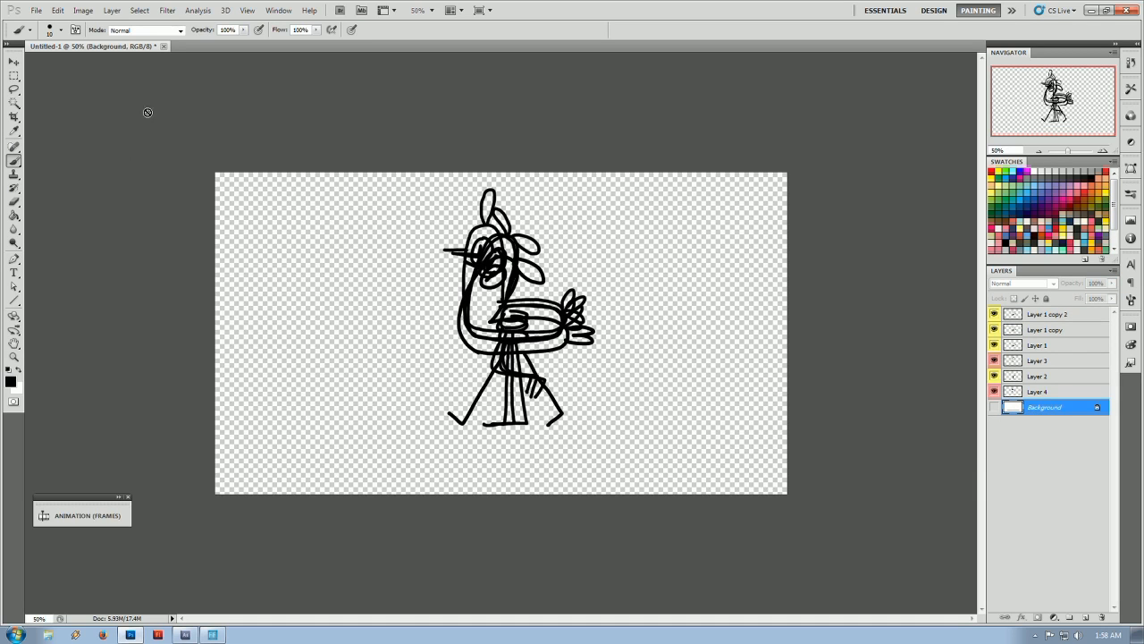
Examine the layers one at a time by toggling visibility, ending with all six bird layers shown, Background hidden and Layer 1 copy 2 selected
left_click_drag(995, 391, 995, 315)
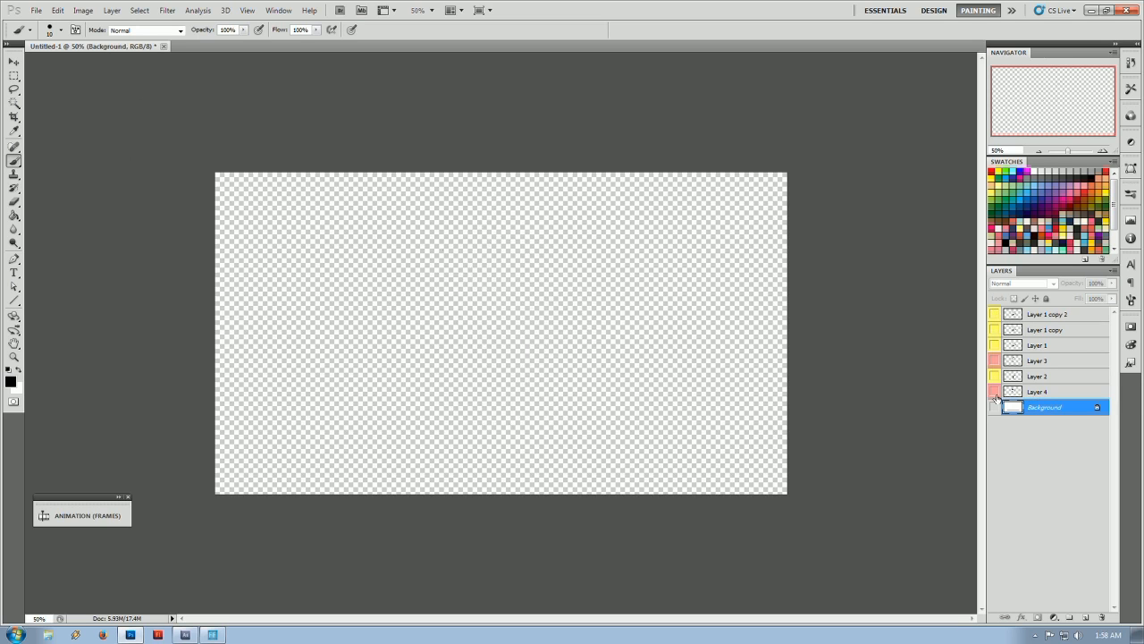
left_click(995, 408)
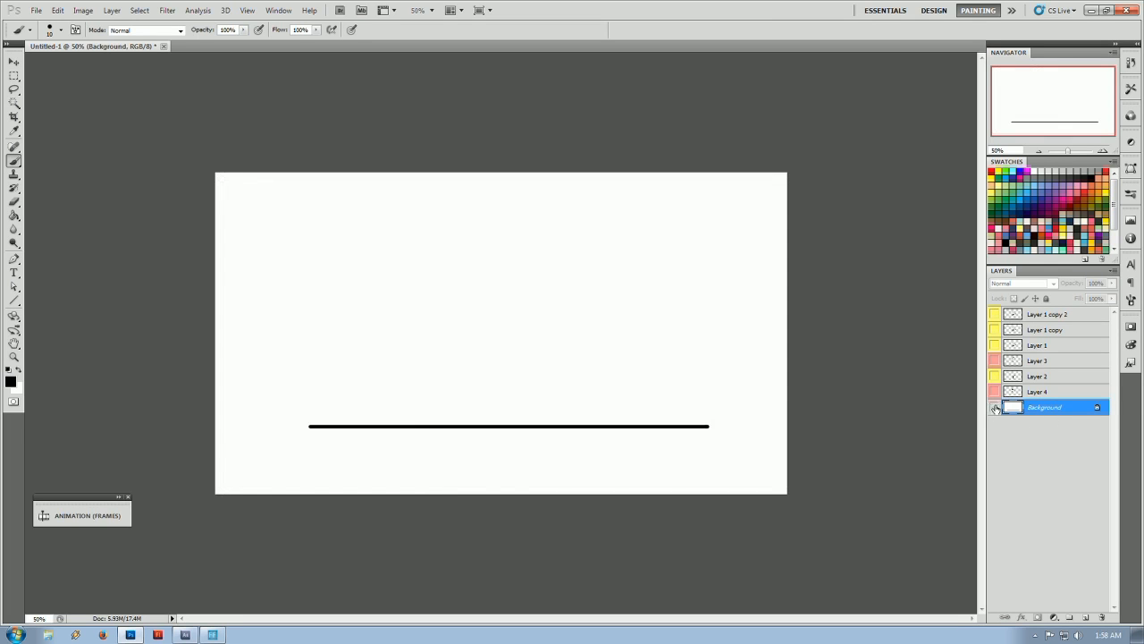
left_click(995, 407)
left_click(995, 315)
left_click(995, 330)
left_click(995, 315)
left_click(995, 345)
left_click(995, 329)
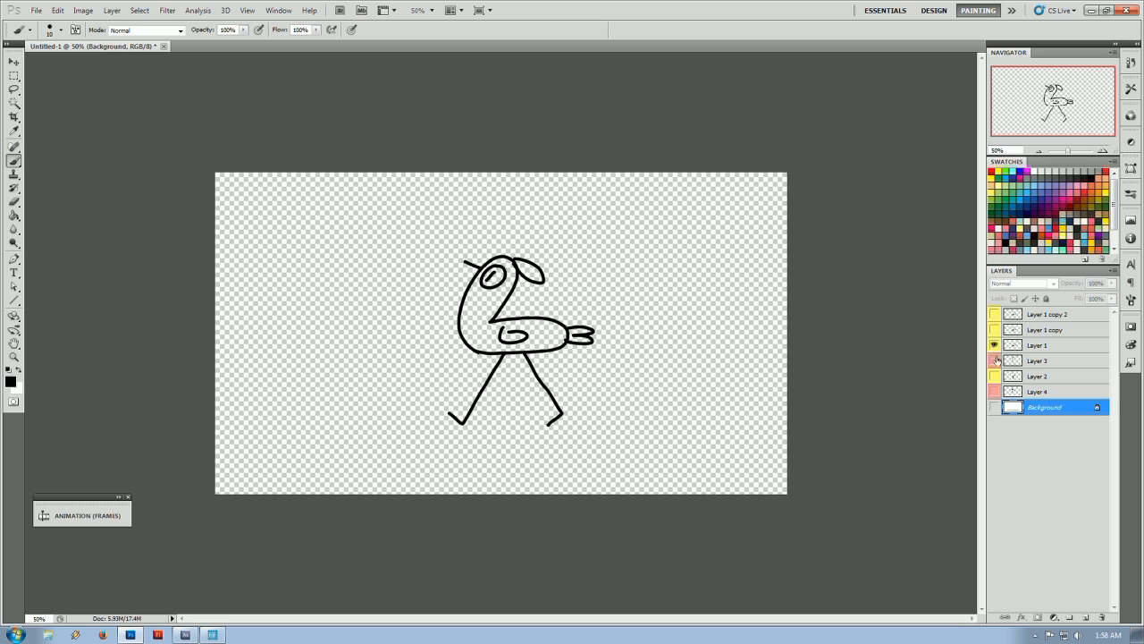
left_click(995, 360)
left_click(995, 346)
left_click(995, 376)
left_click(995, 361)
left_click(995, 392)
left_click(995, 378)
left_click(995, 407)
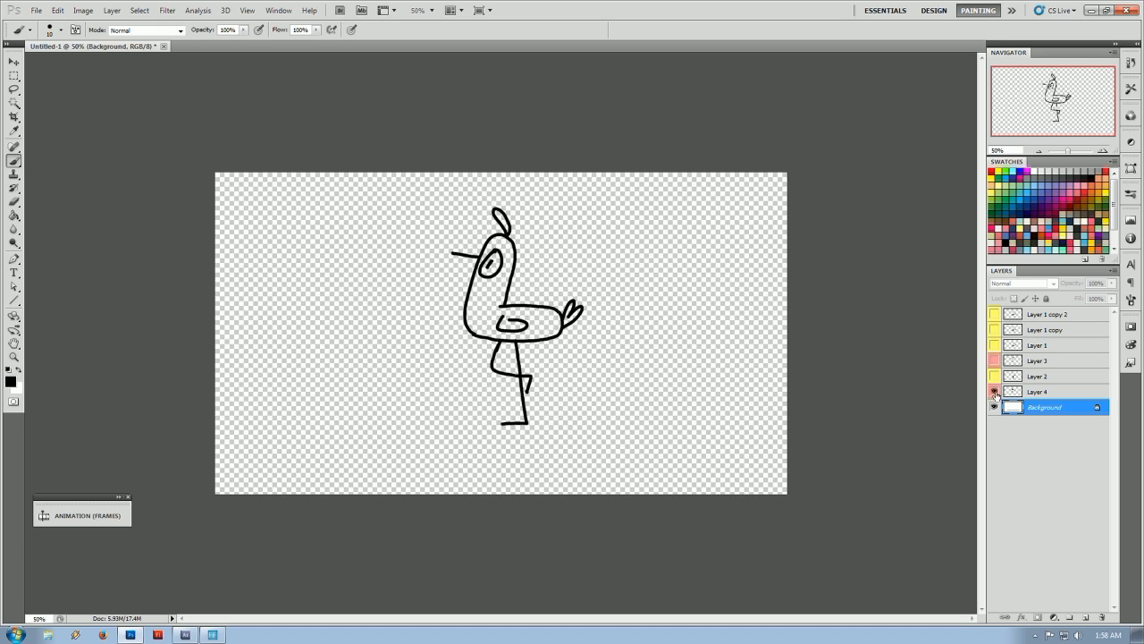
left_click(995, 391)
left_click(995, 407)
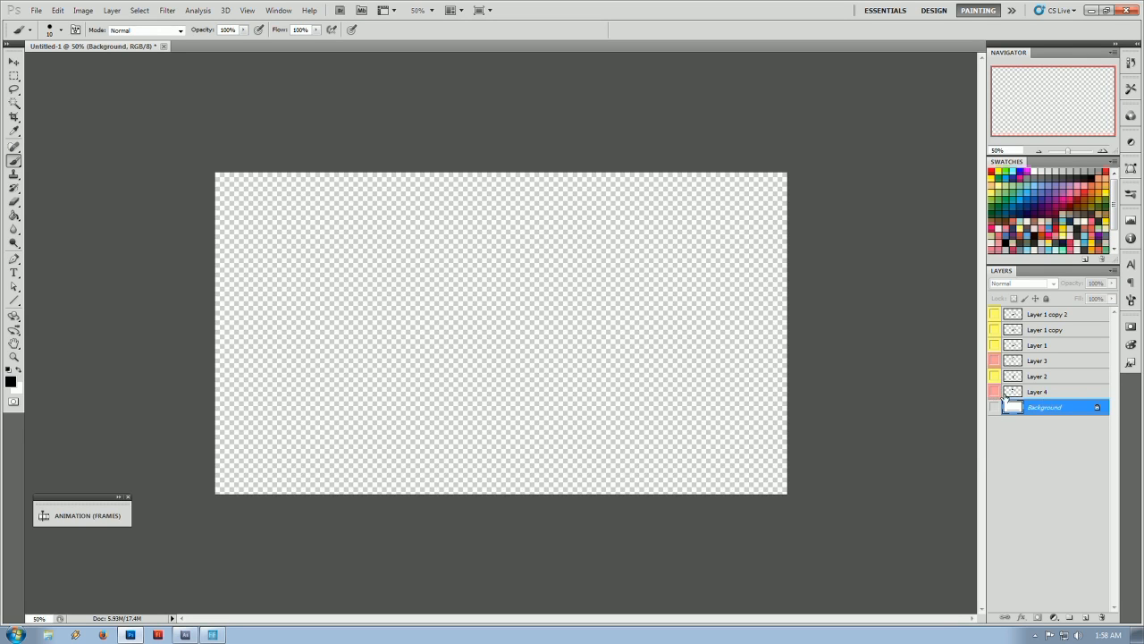
left_click_drag(995, 391, 995, 315)
left_click(1041, 314)
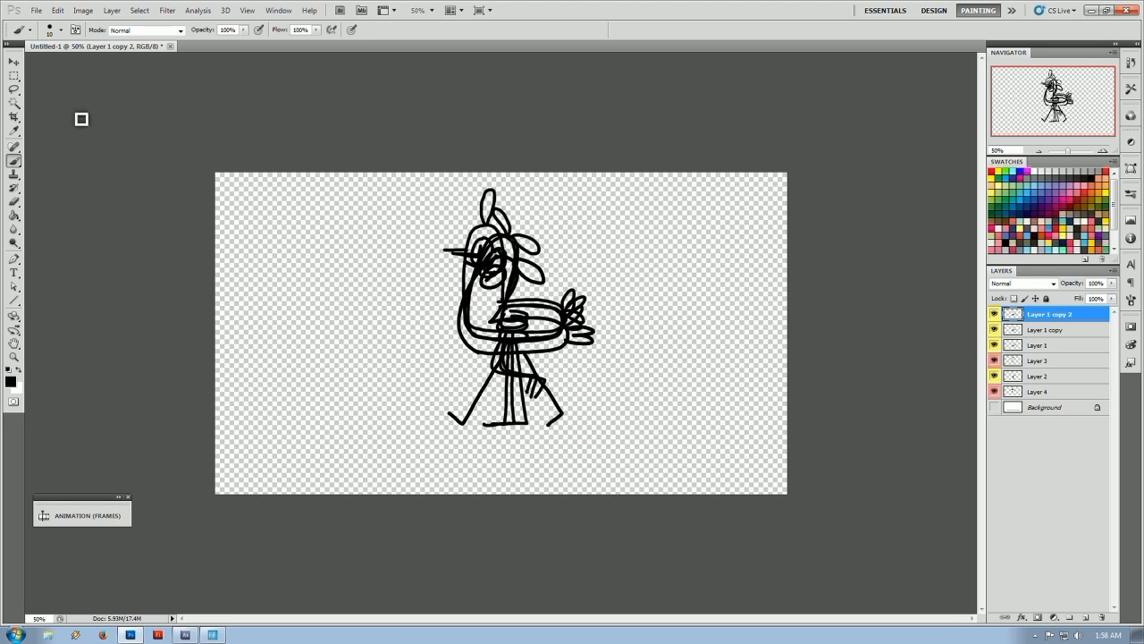
Start Export Layers to Files and choose the TUTORIAL FILEZ folder on the desktop as the destination
left_click(35, 10)
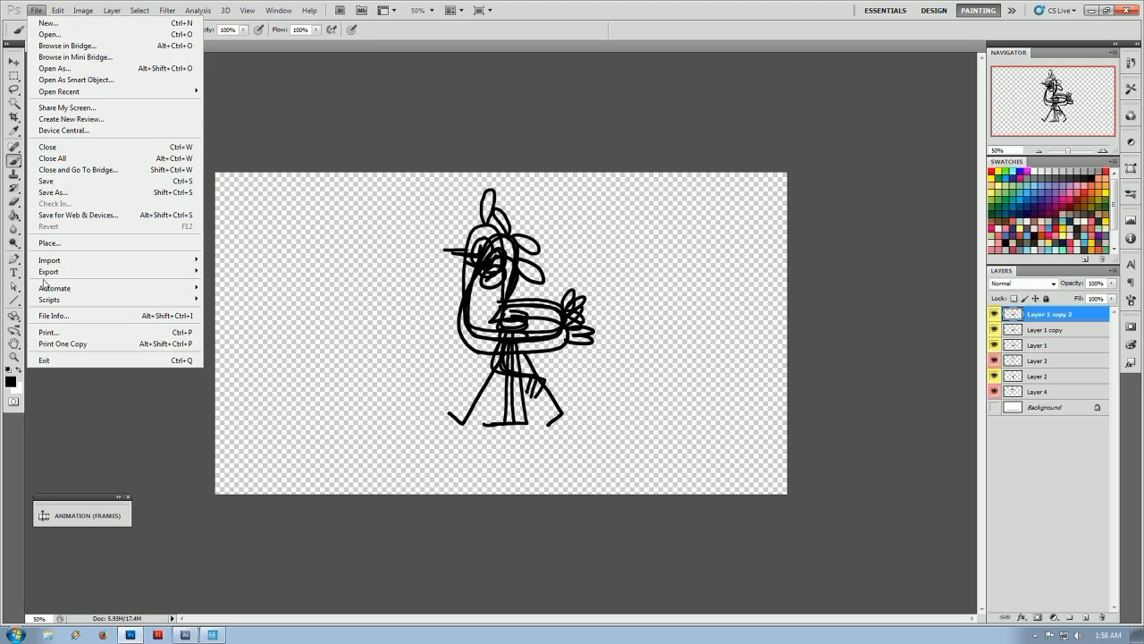
mouse_move(66, 273)
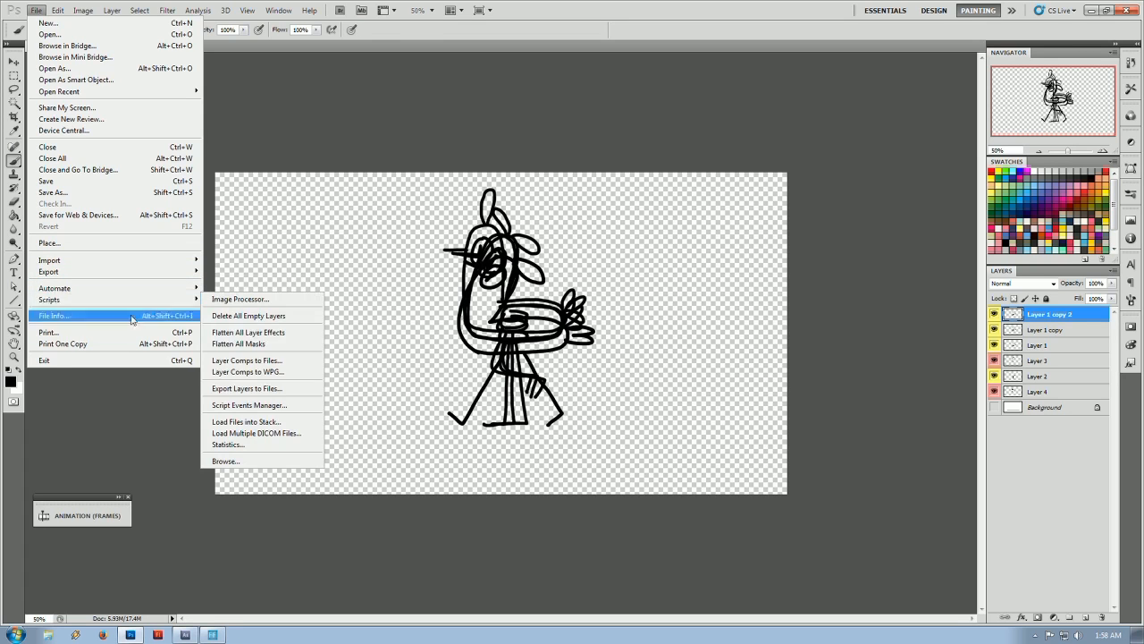
left_click(259, 391)
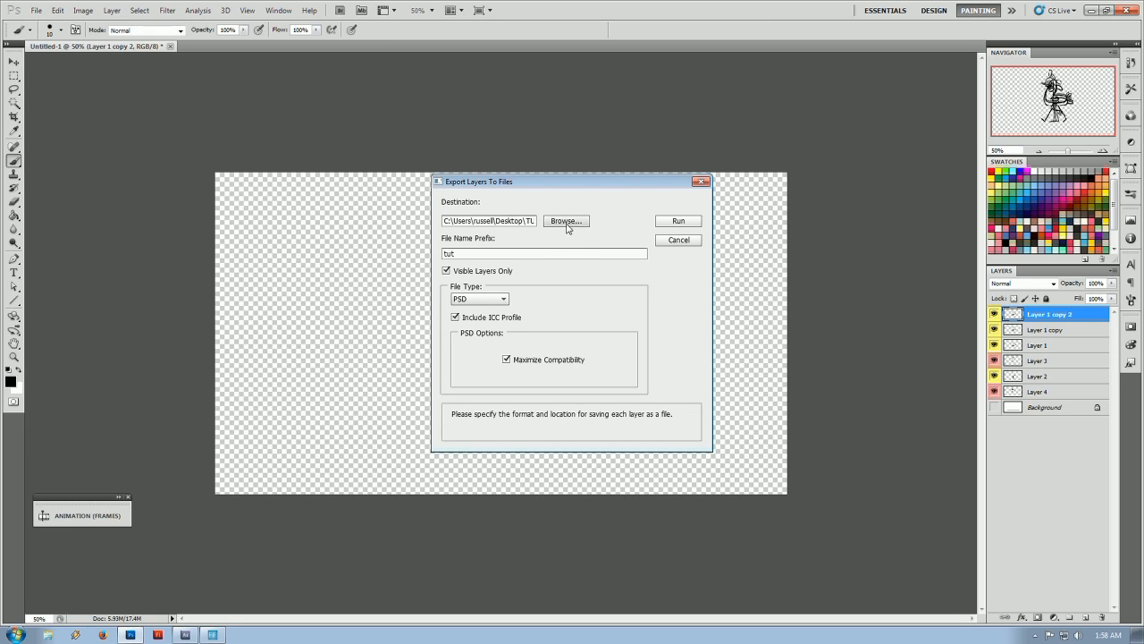
left_click(567, 223)
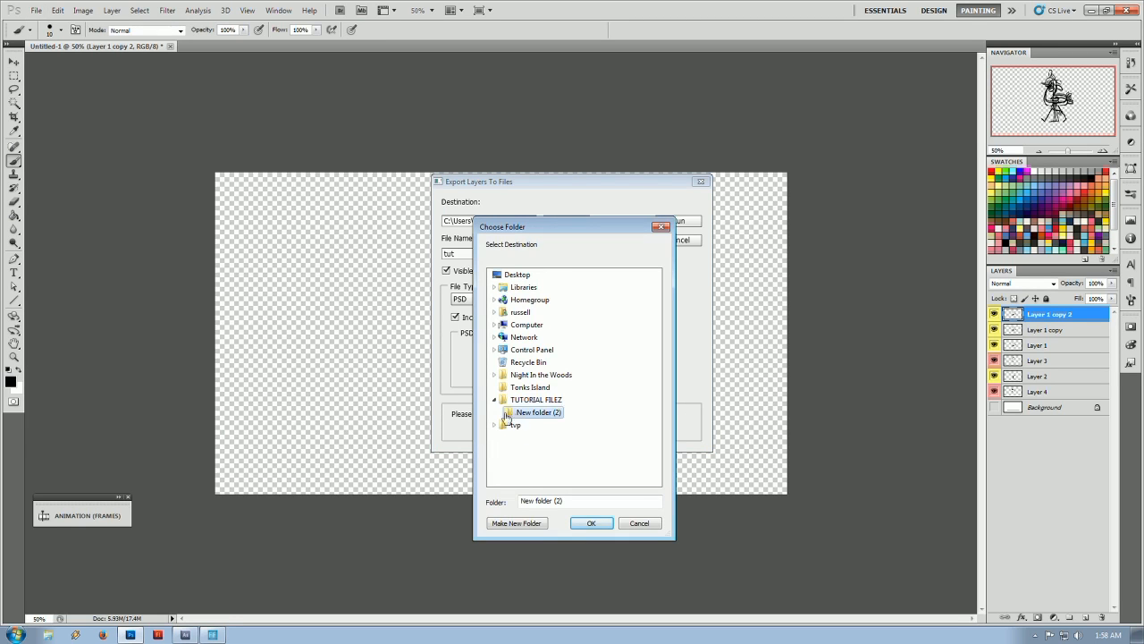
left_click(536, 400)
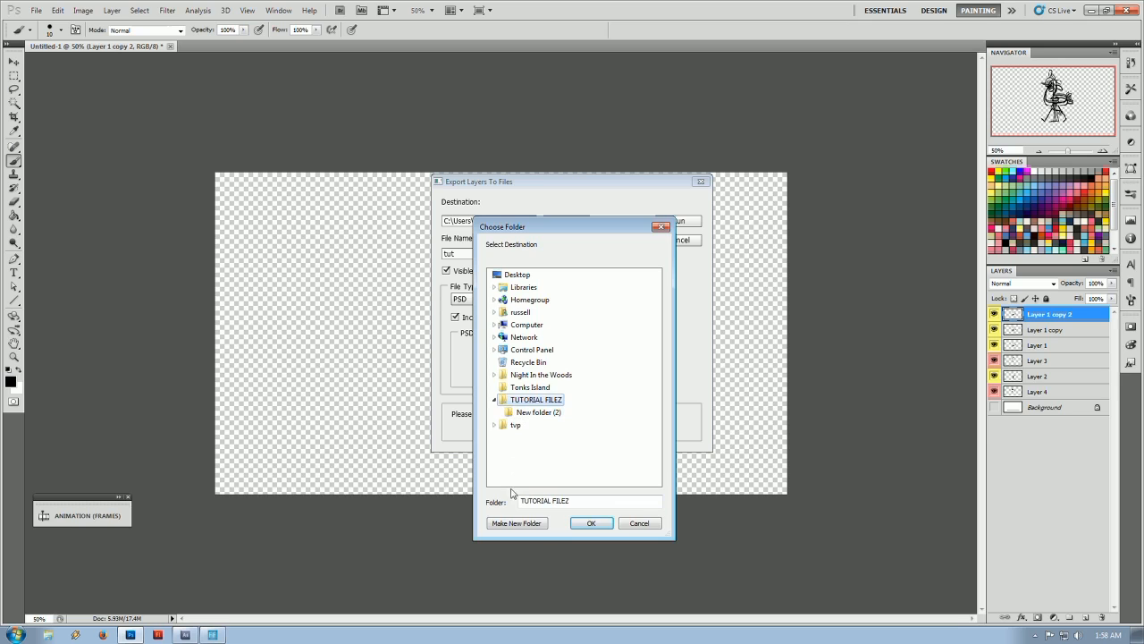
left_click(587, 524)
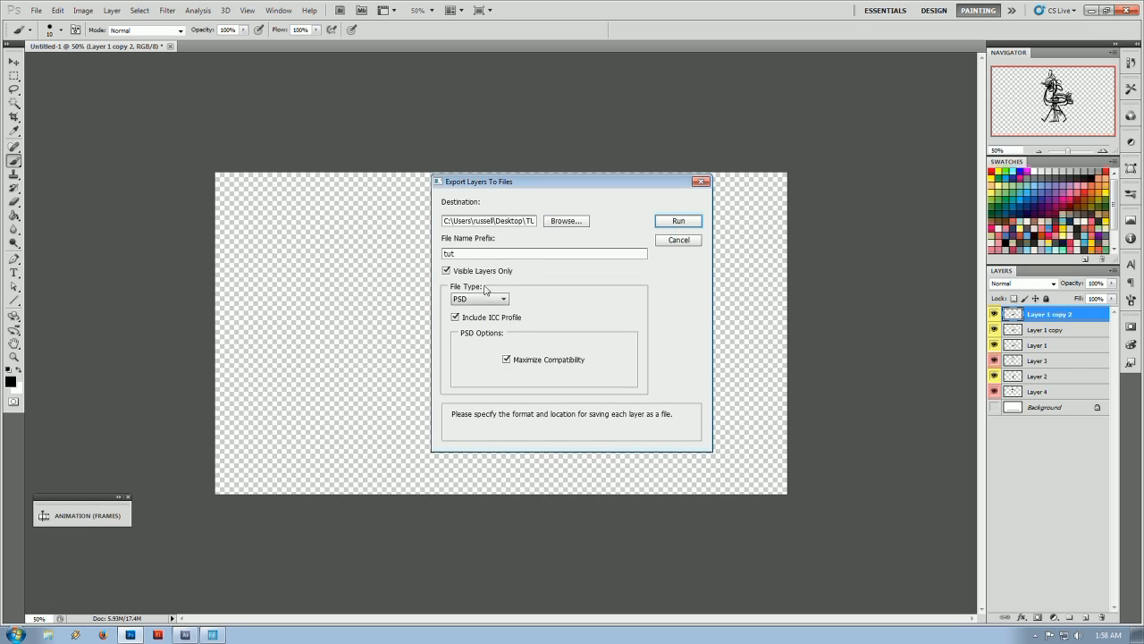
Export only the visible layers as PSD files with the file name prefix tut, and dismiss the completion alert
left_click(446, 272)
left_click(446, 272)
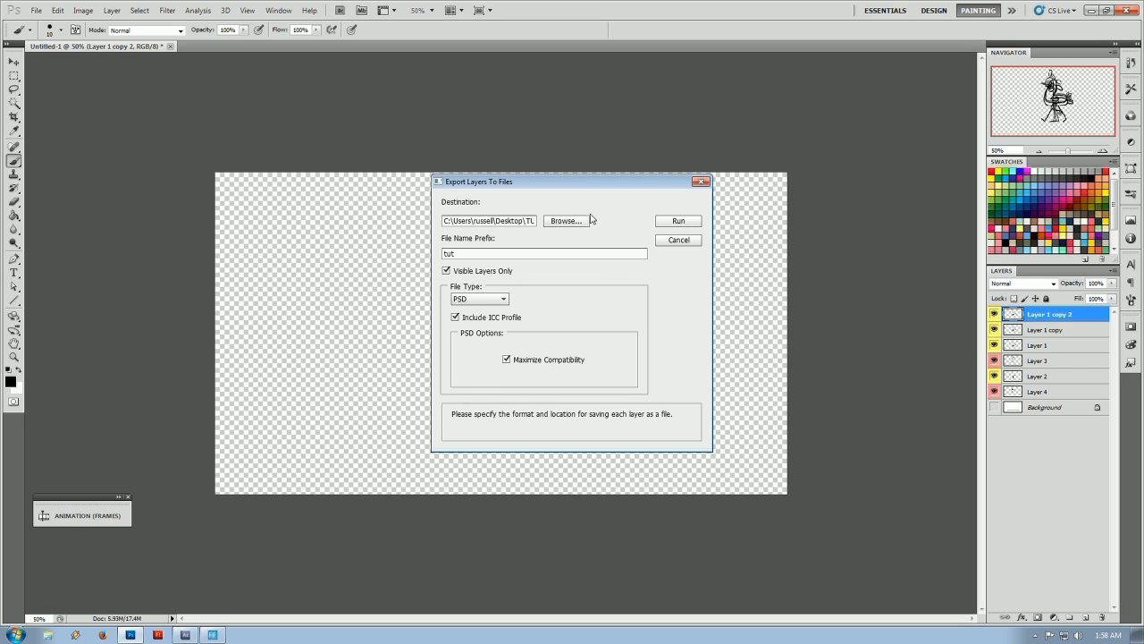
left_click(678, 222)
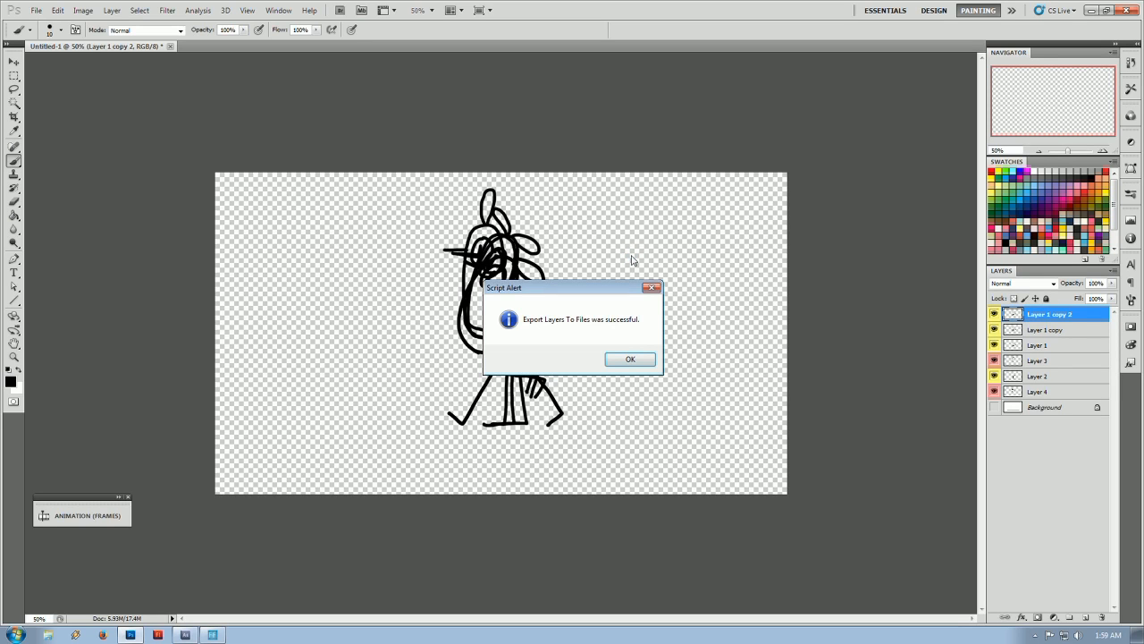
left_click(627, 361)
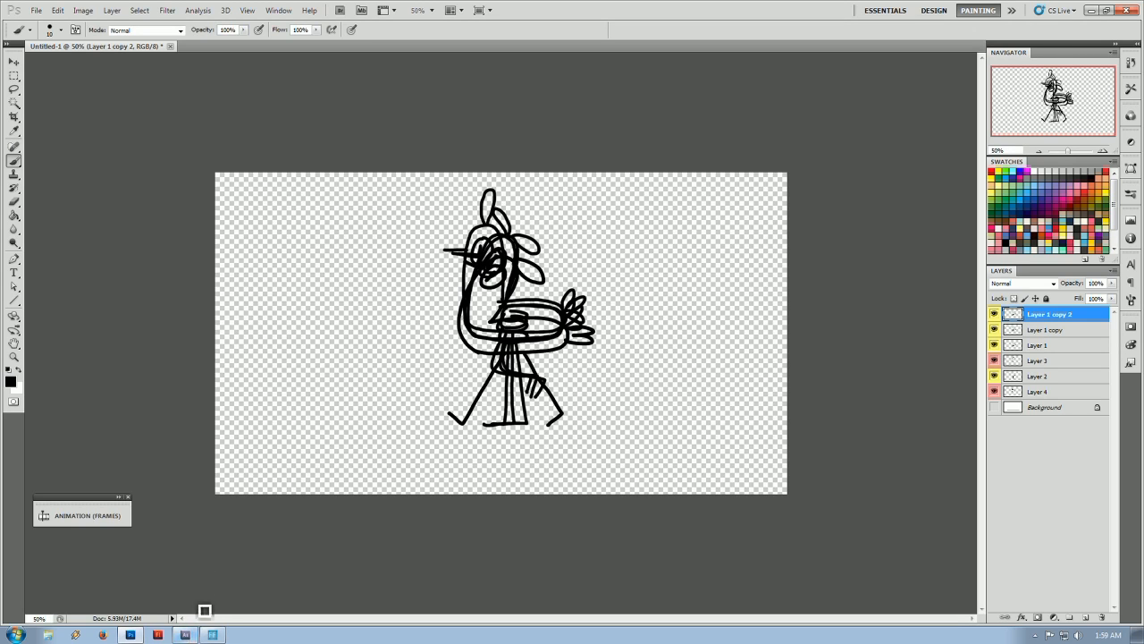
Switch to After Effects, start importing a file and browse to the TUTORIAL FILEZ folder
left_click(188, 636)
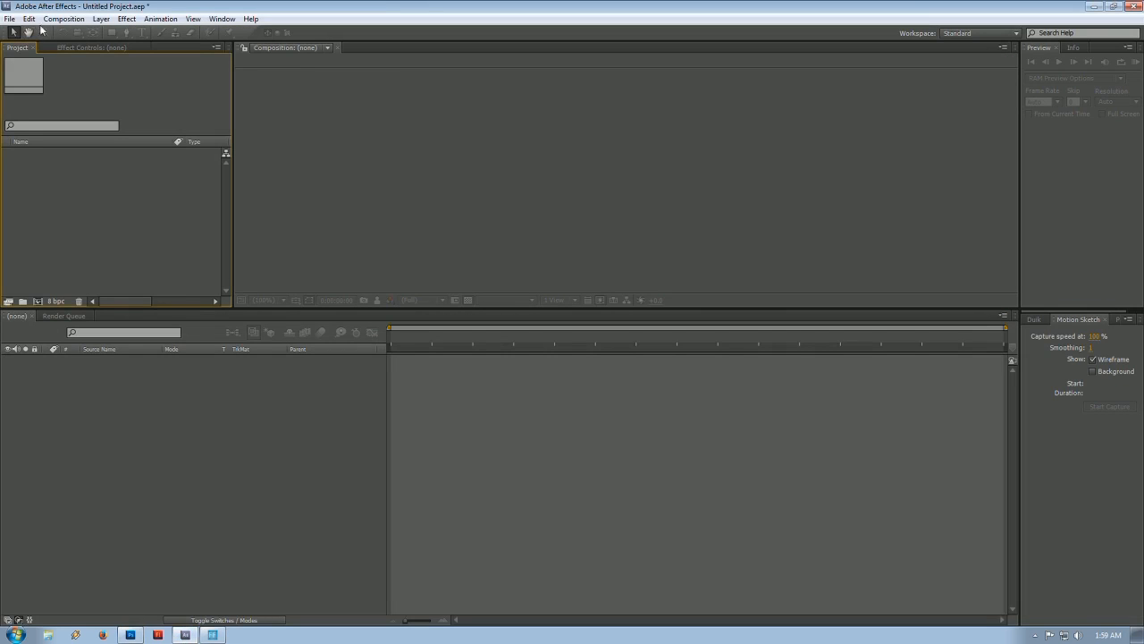
left_click(9, 18)
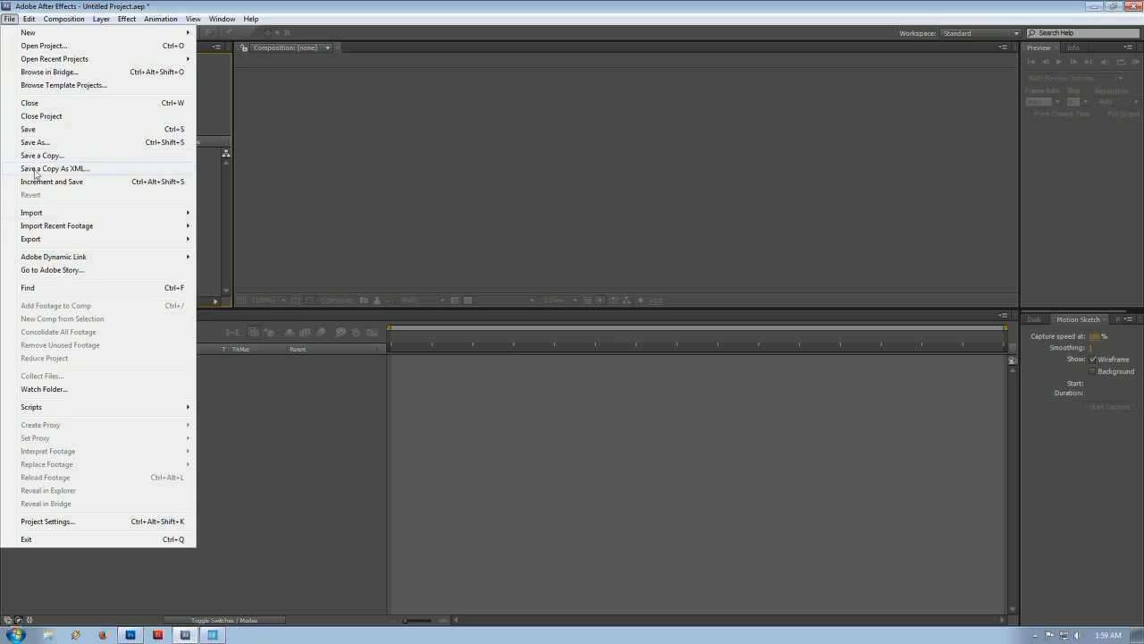
mouse_move(73, 218)
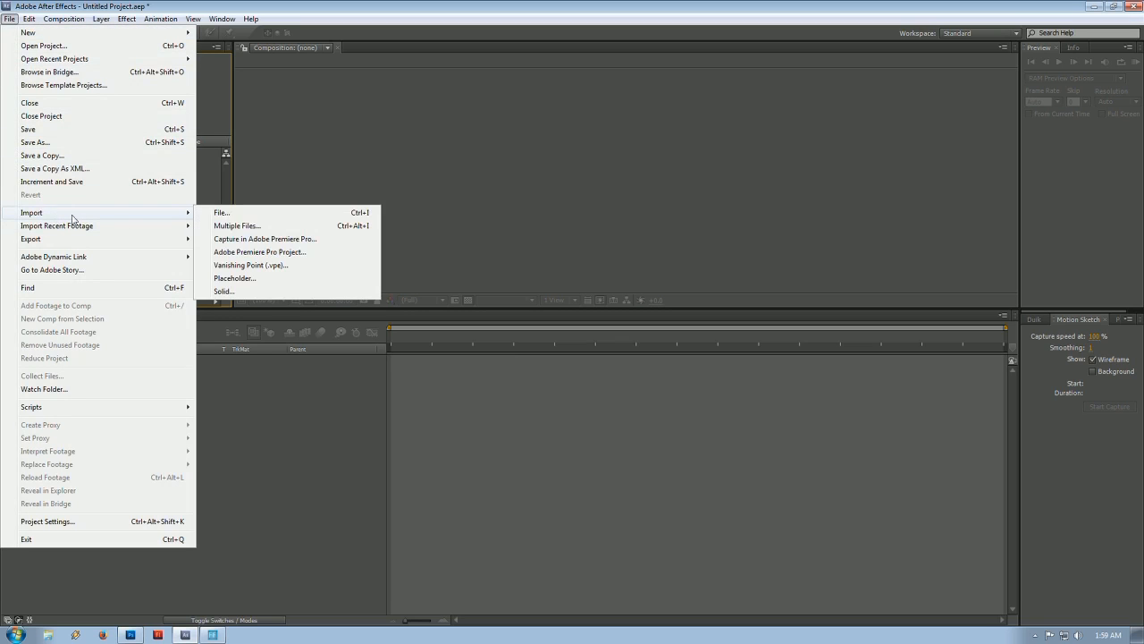
left_click(223, 213)
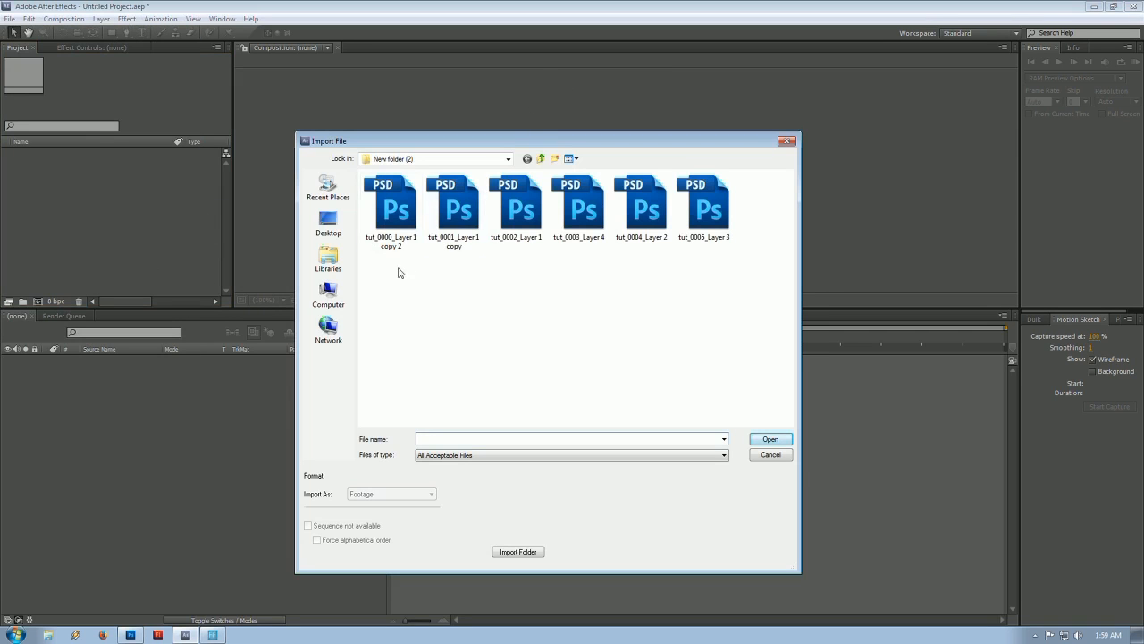
left_click(390, 211)
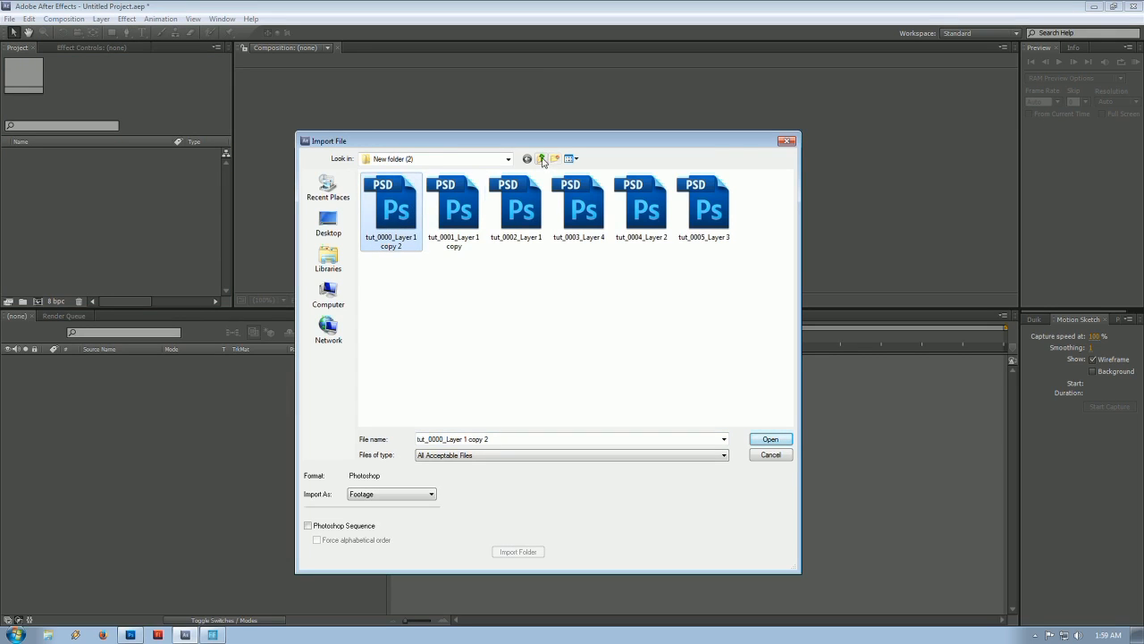
left_click(542, 159)
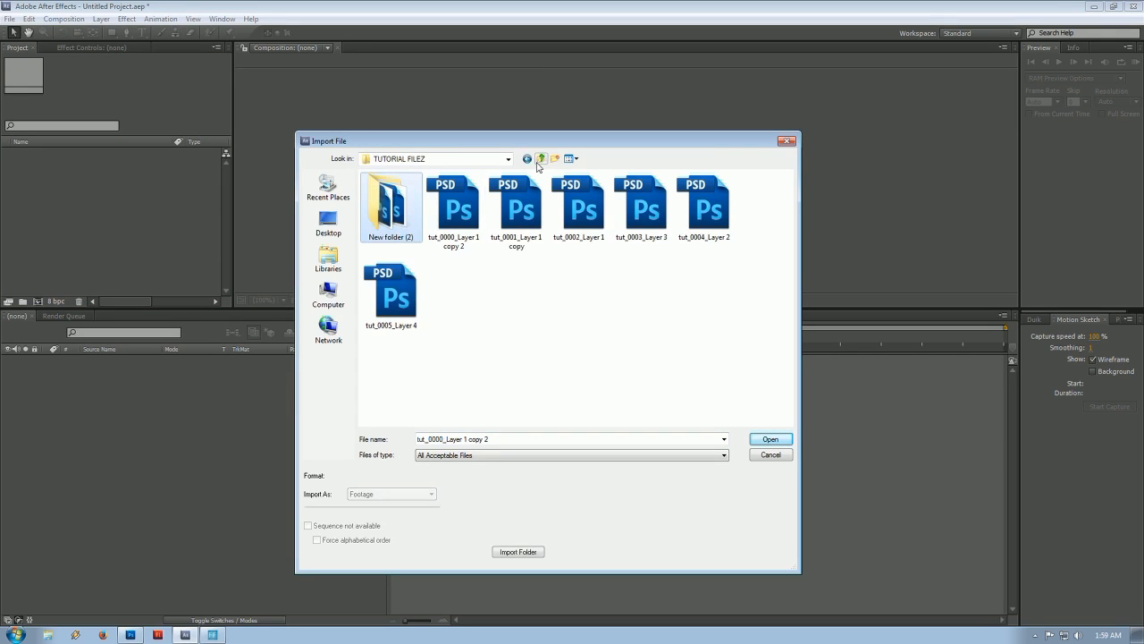
left_click(381, 224)
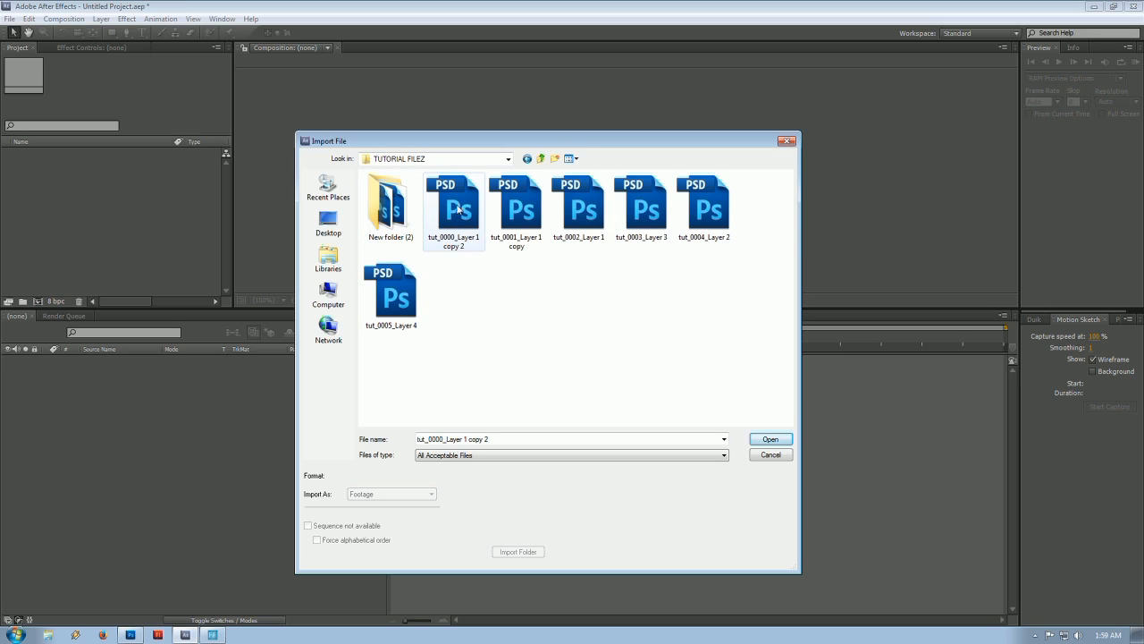
Import tut_0000_Layer 1 copy 2 as footage, as a Photoshop sequence in forced alphabetical order with merged layers
left_click(453, 204)
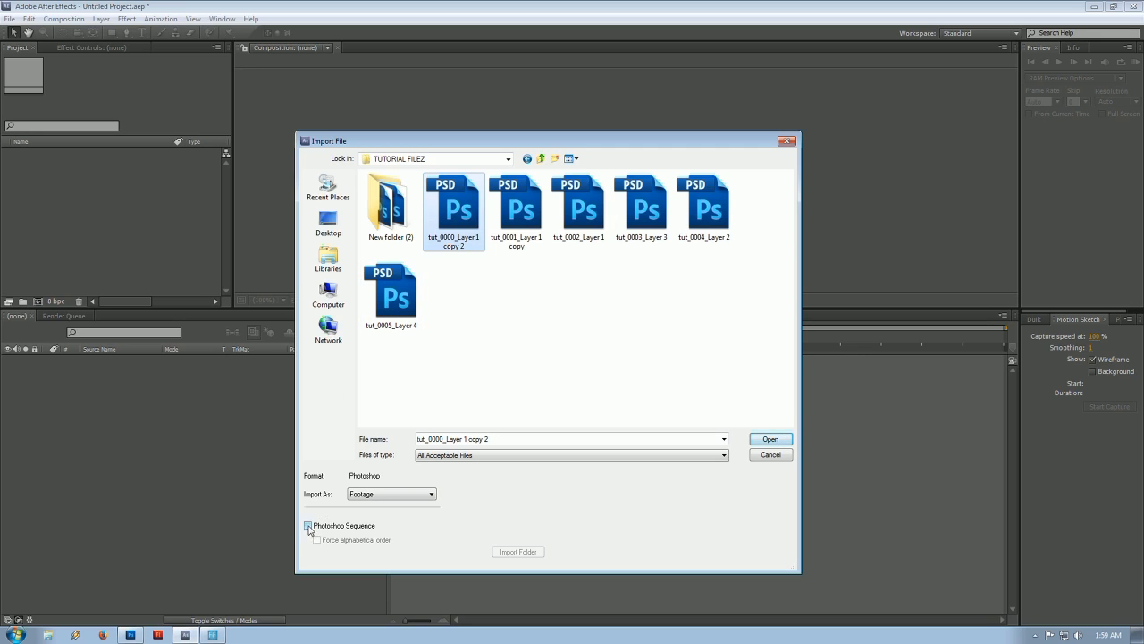
left_click(308, 527)
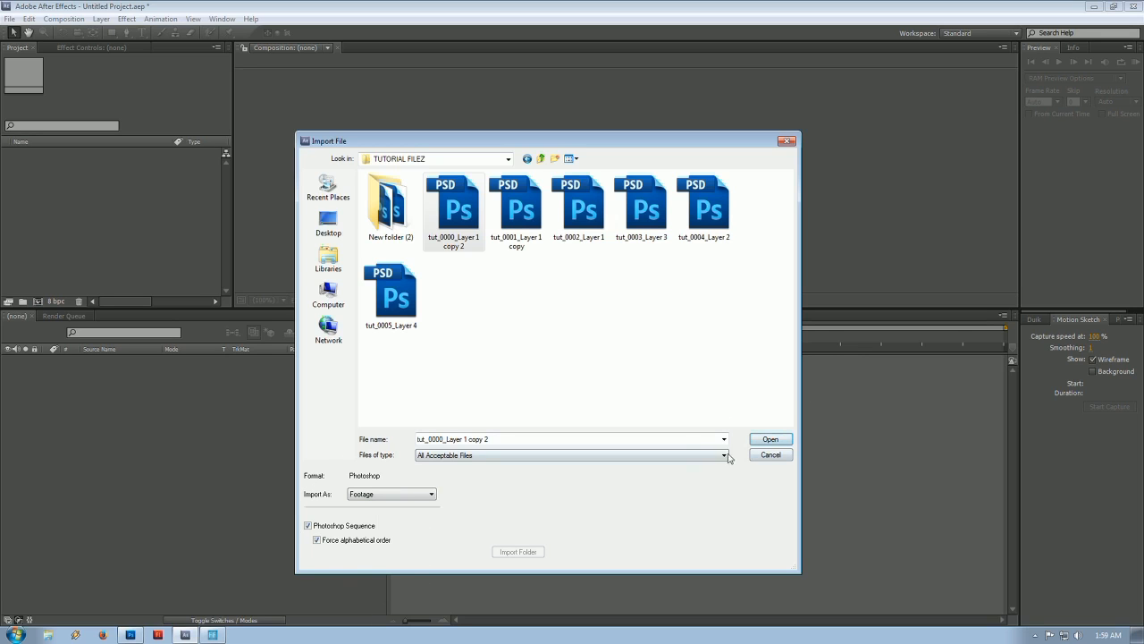
left_click(772, 440)
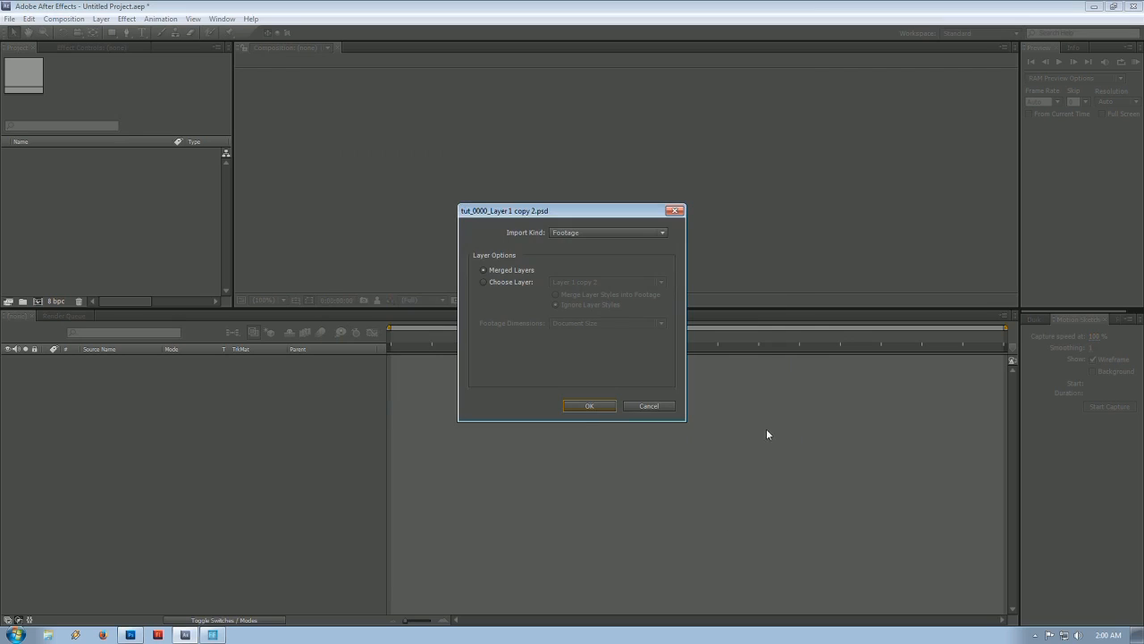
left_click(597, 405)
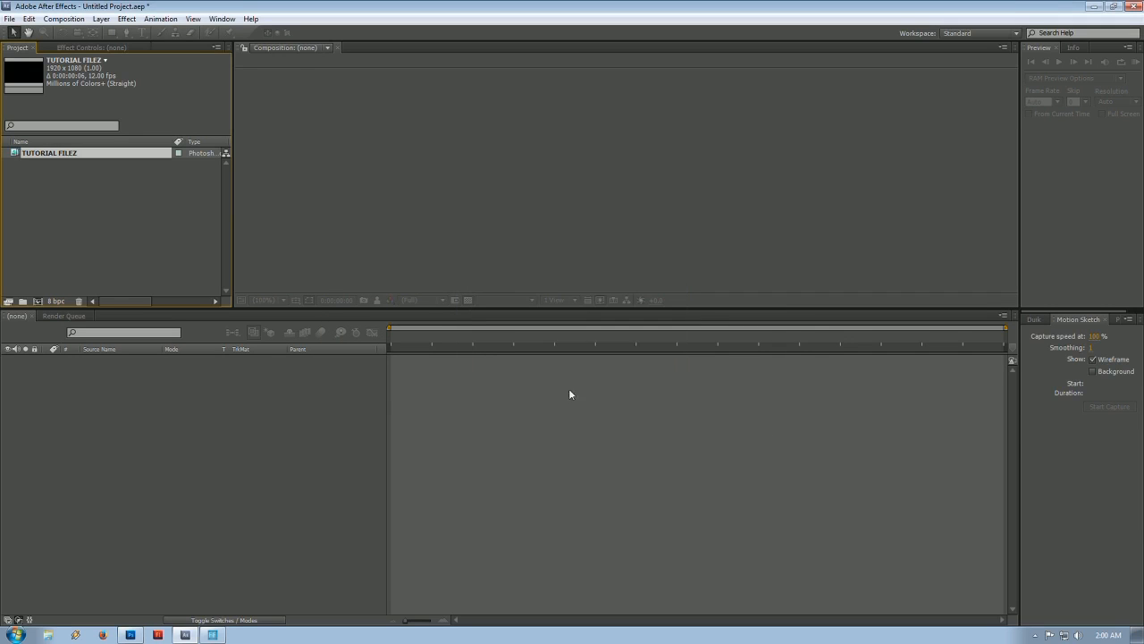
Interpret the TUTORIAL FILEZ footage with an assumed frame rate of 24 frames per second
right_click(64, 155)
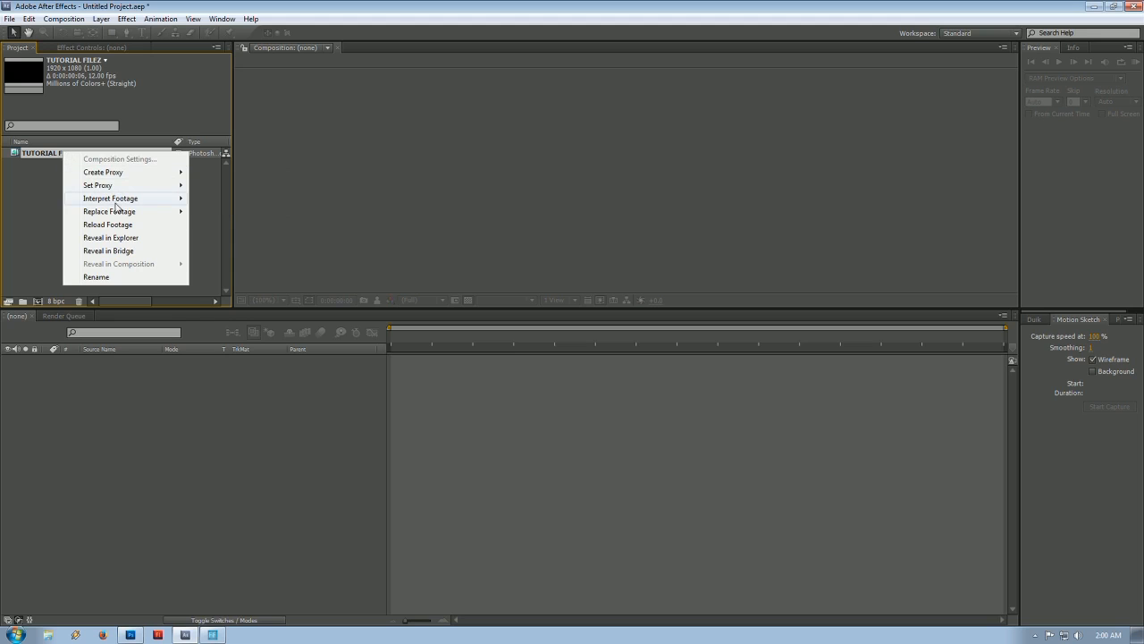
mouse_move(117, 204)
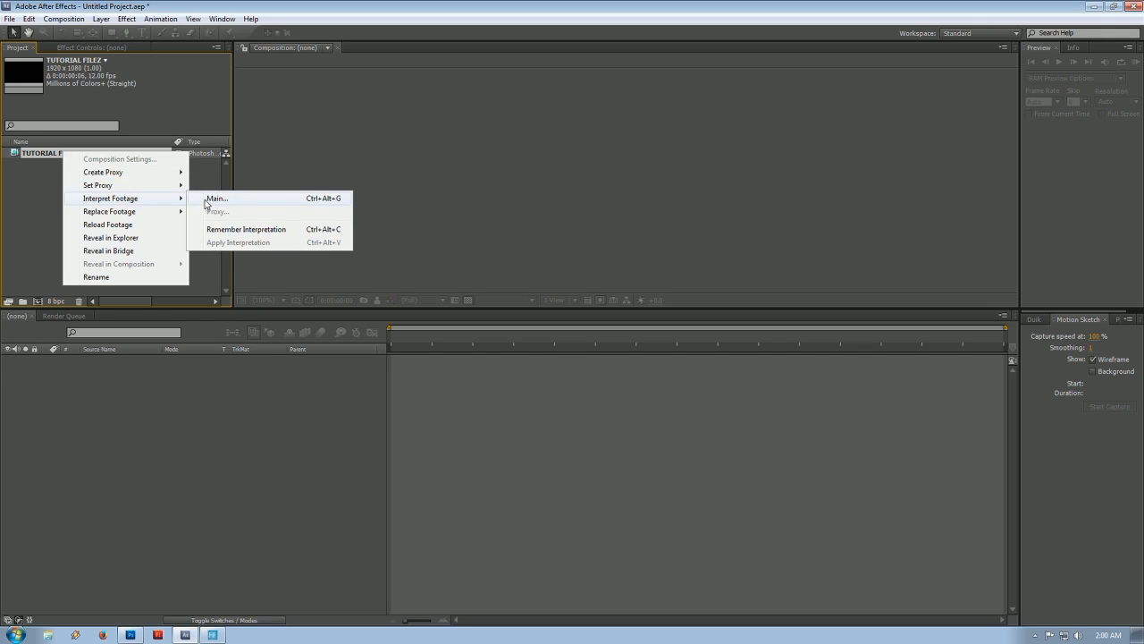
left_click(207, 200)
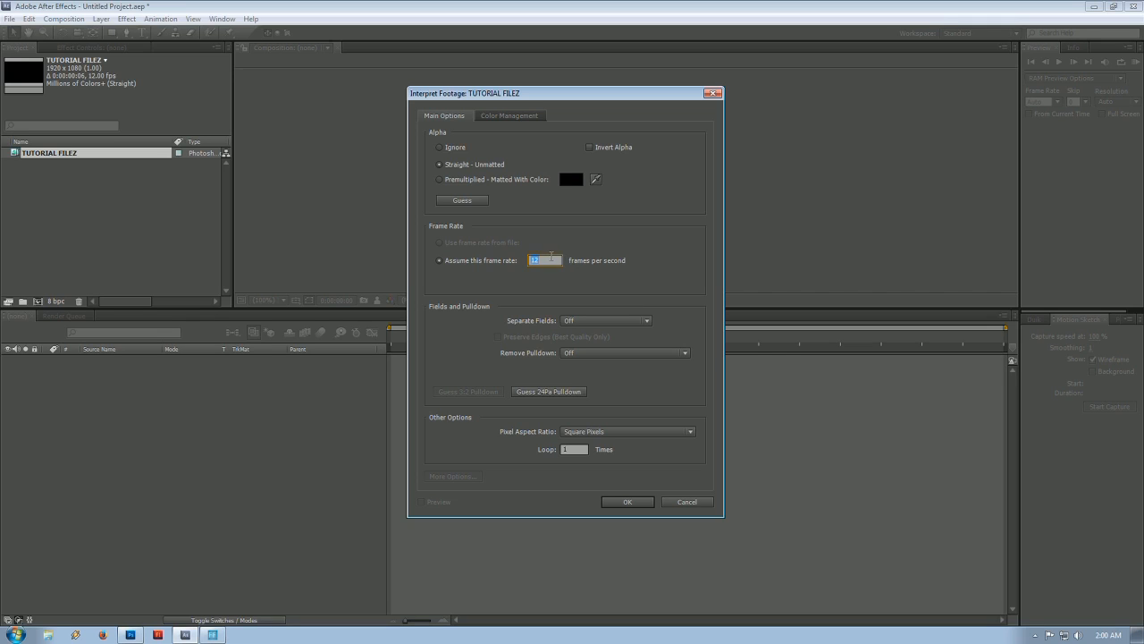
type("24")
left_click(627, 502)
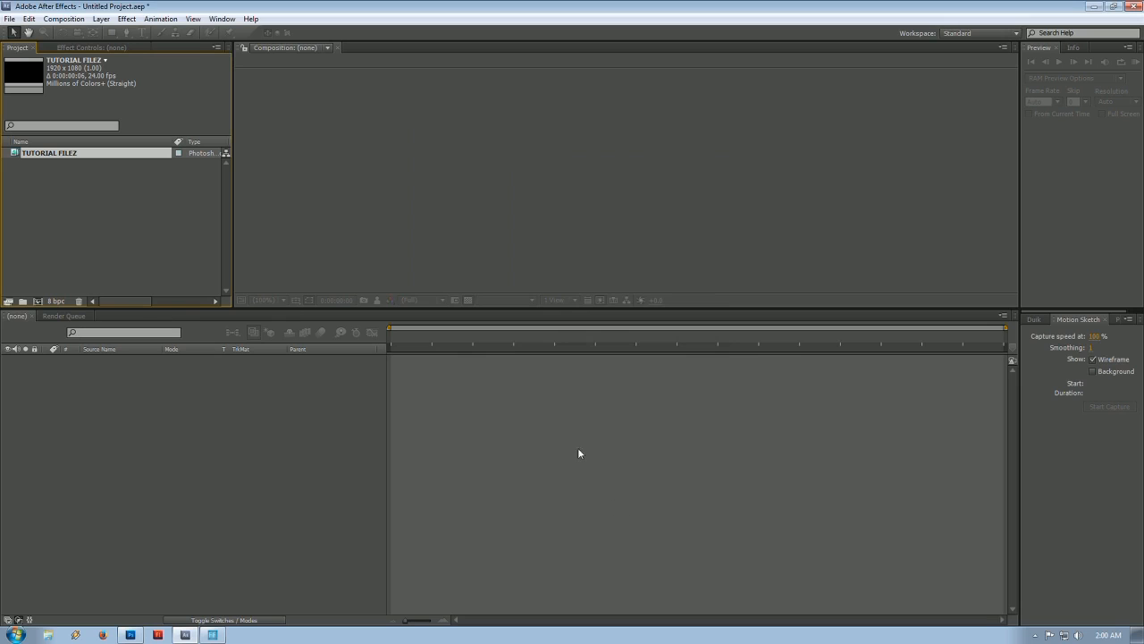
Create a composition from the TUTORIAL FILEZ sequence and play back the walk cycle
left_click_drag(118, 460, 107, 454)
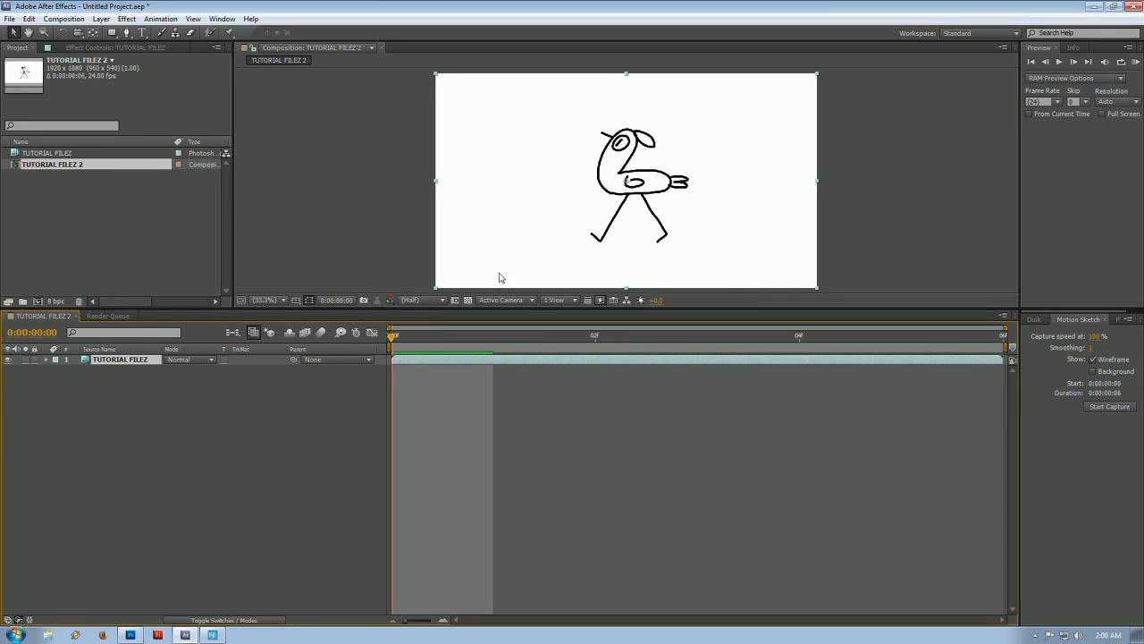
key("space")
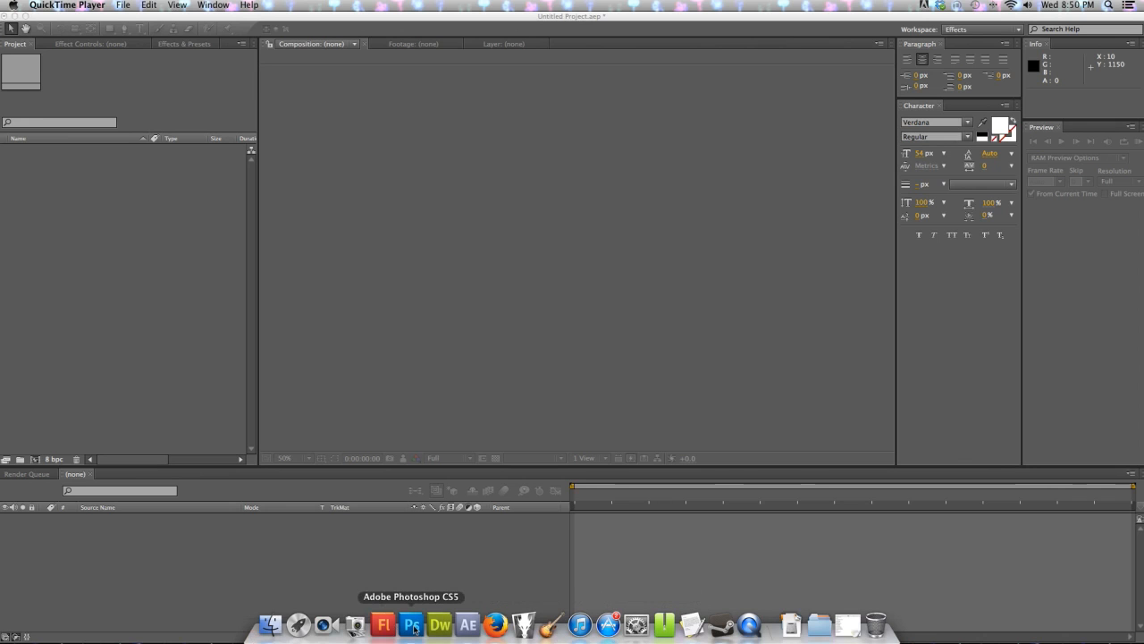
Switch to Photoshop, begin a new document and move its settings dialog clear of the workspace's lower area
left_click(412, 625)
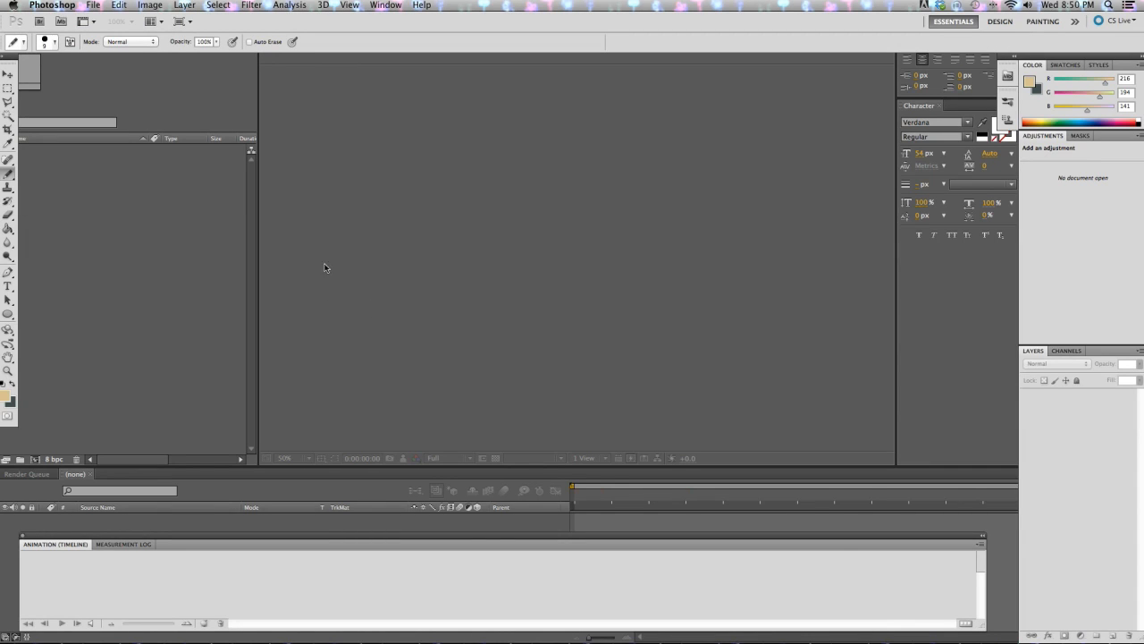
left_click(92, 5)
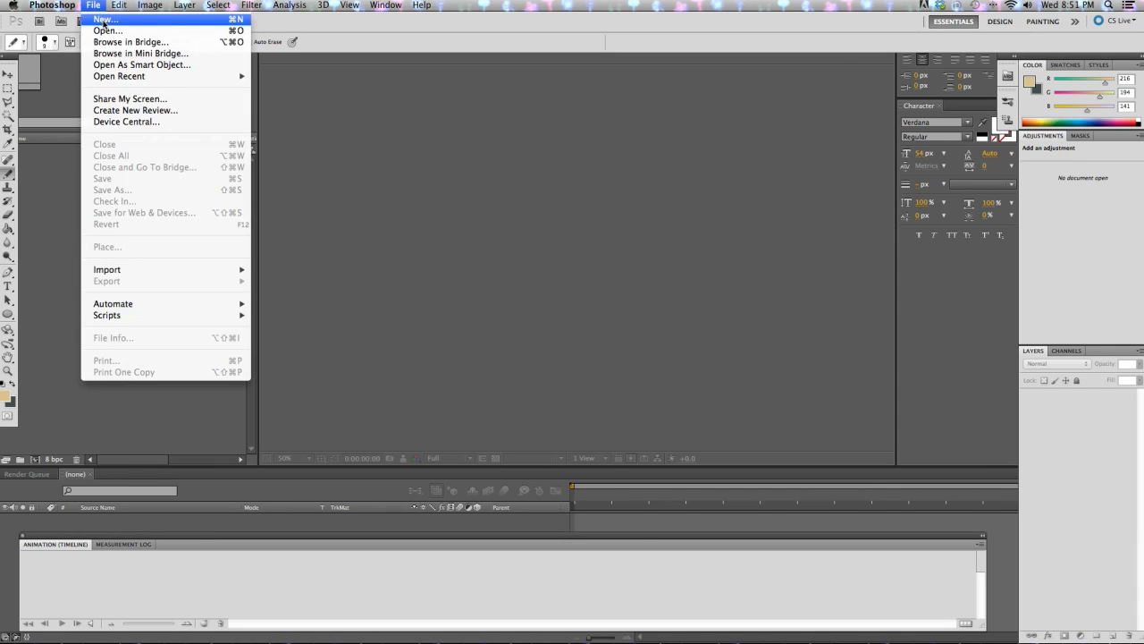
left_click(103, 19)
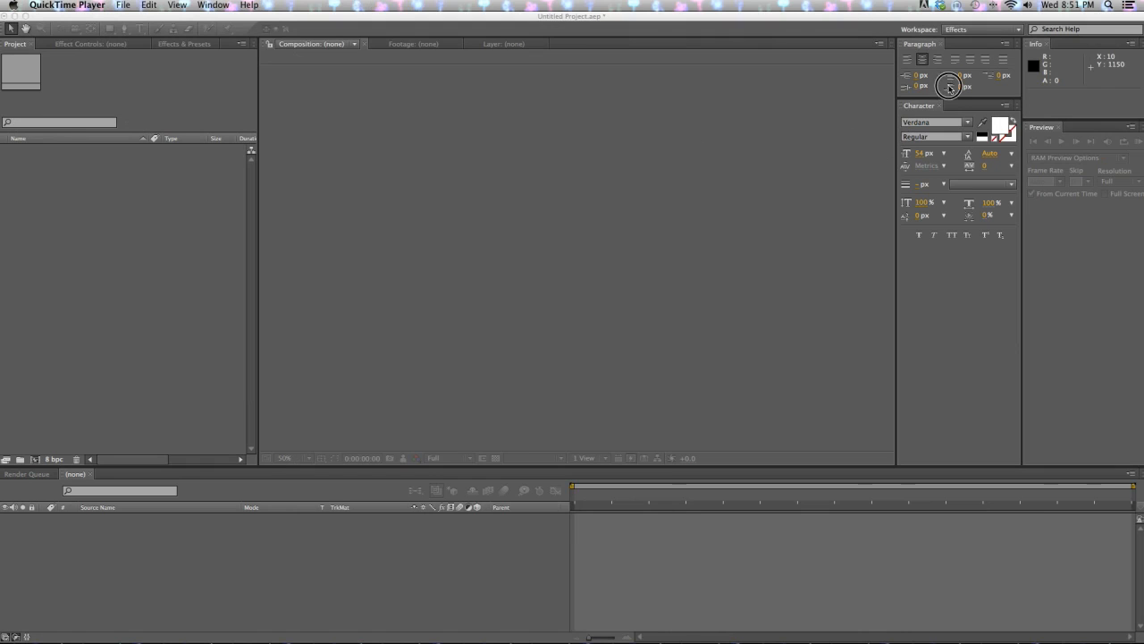
mouse_move(524, 641)
left_click(411, 624)
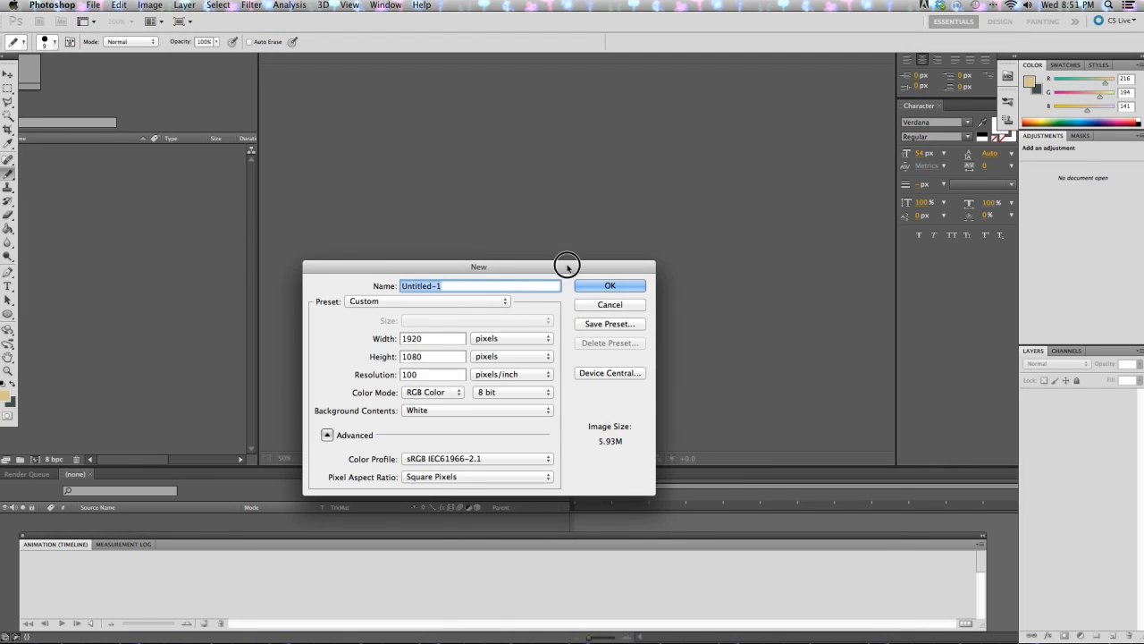
left_click_drag(567, 264, 511, 175)
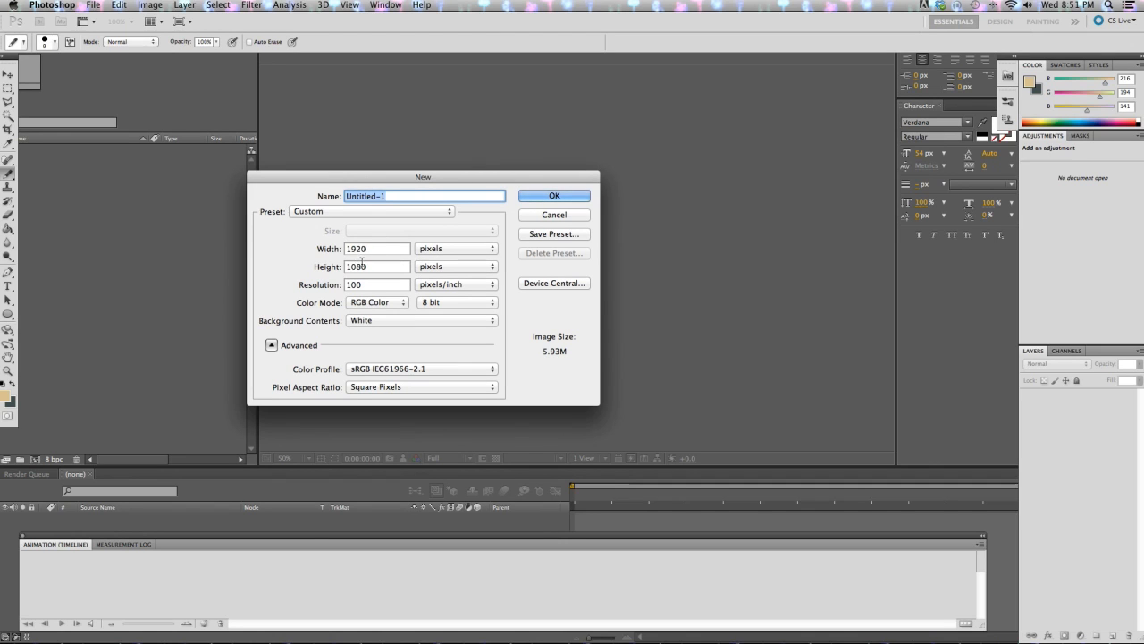
Create the document from the Film & Video preset HDTV 1080p/29.97 at 100 pixels/inch and reposition the document window and Animation panel
left_click(337, 212)
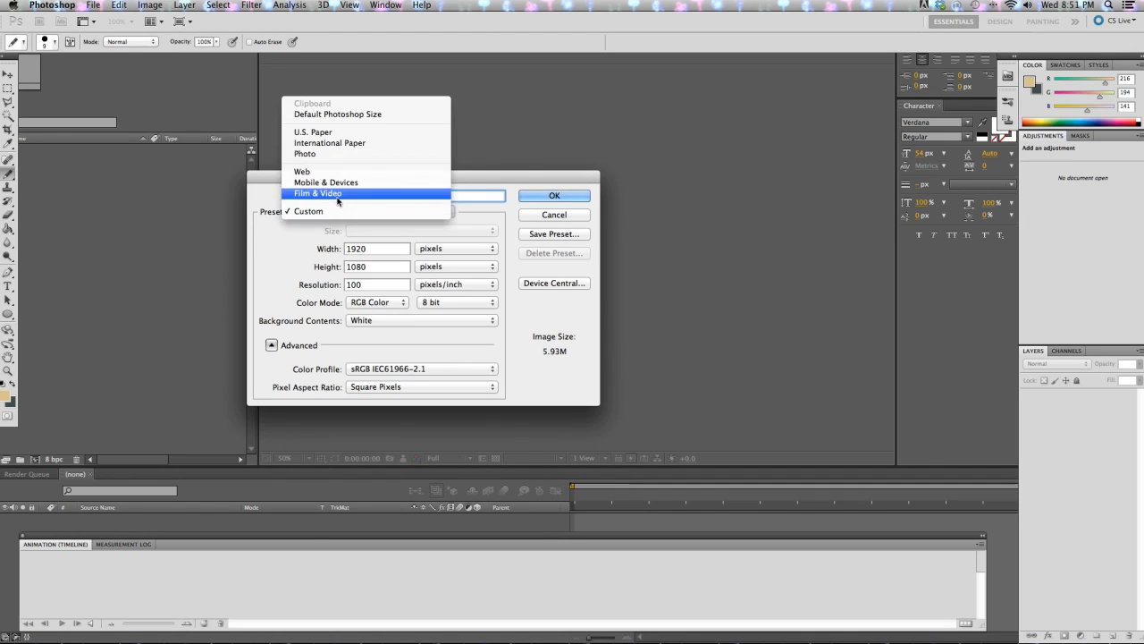
left_click(338, 193)
left_click(362, 232)
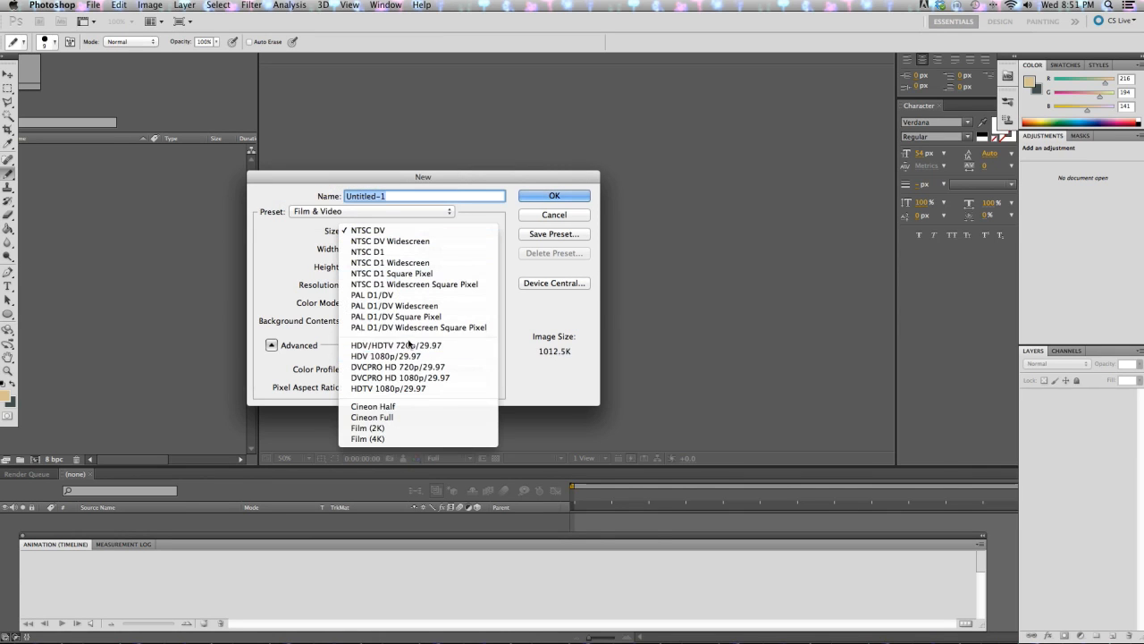
left_click(407, 388)
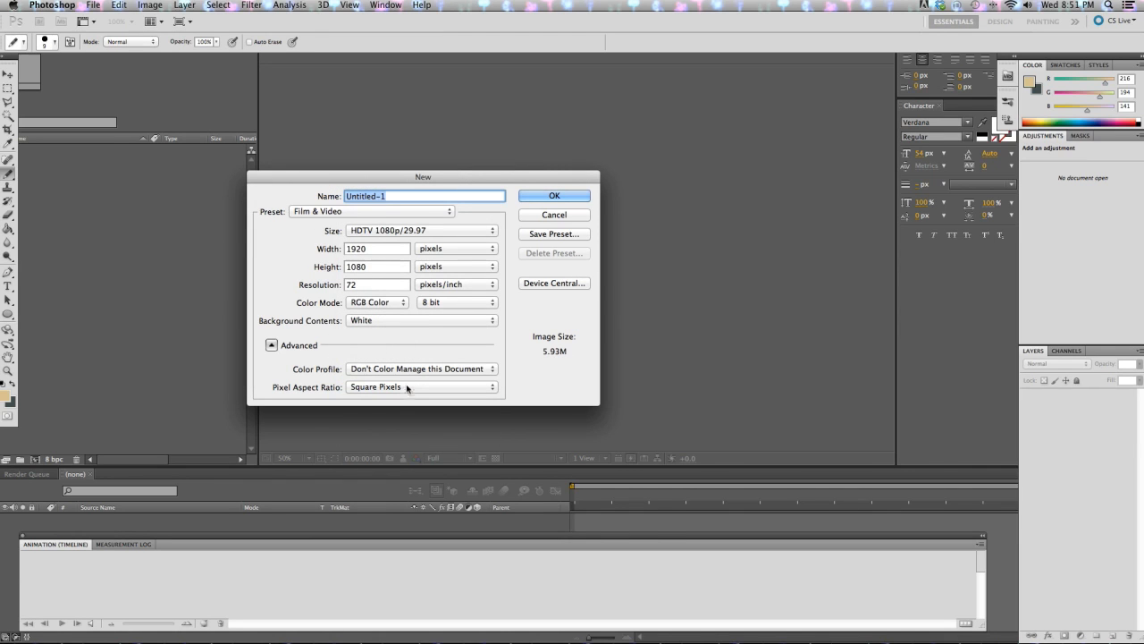
double_click(366, 285)
type("100")
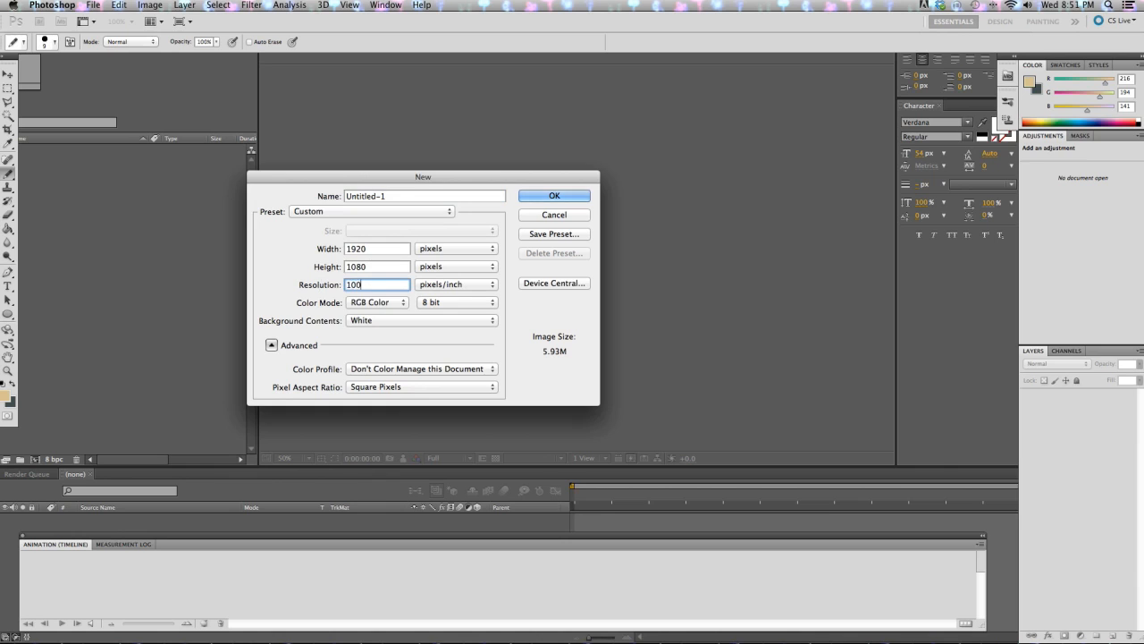
key("Return")
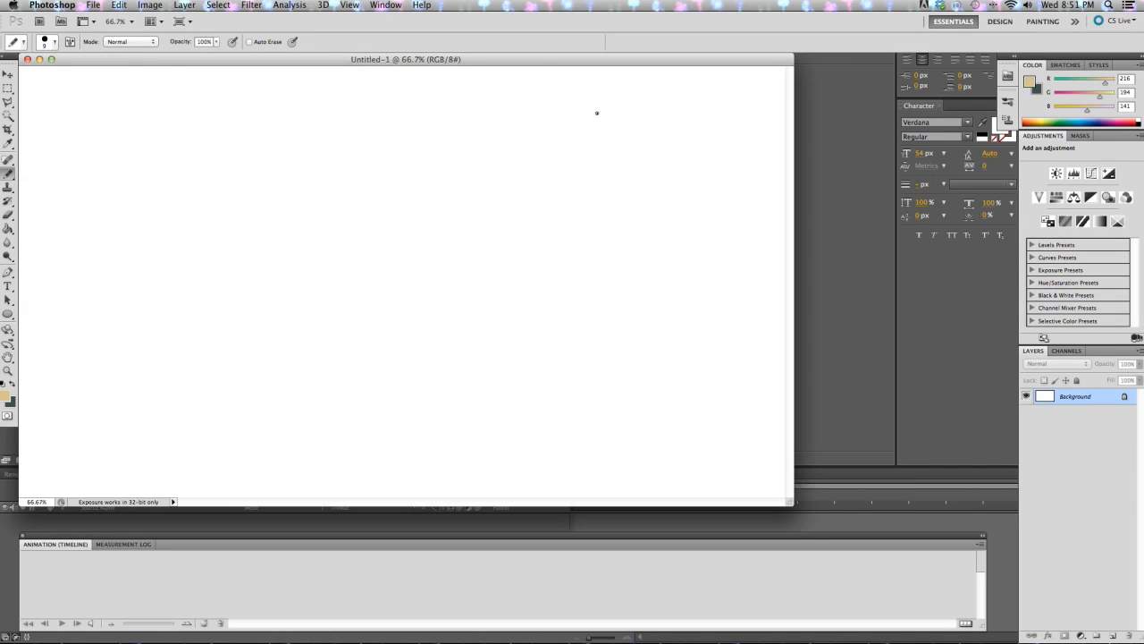
left_click_drag(557, 62, 611, 69)
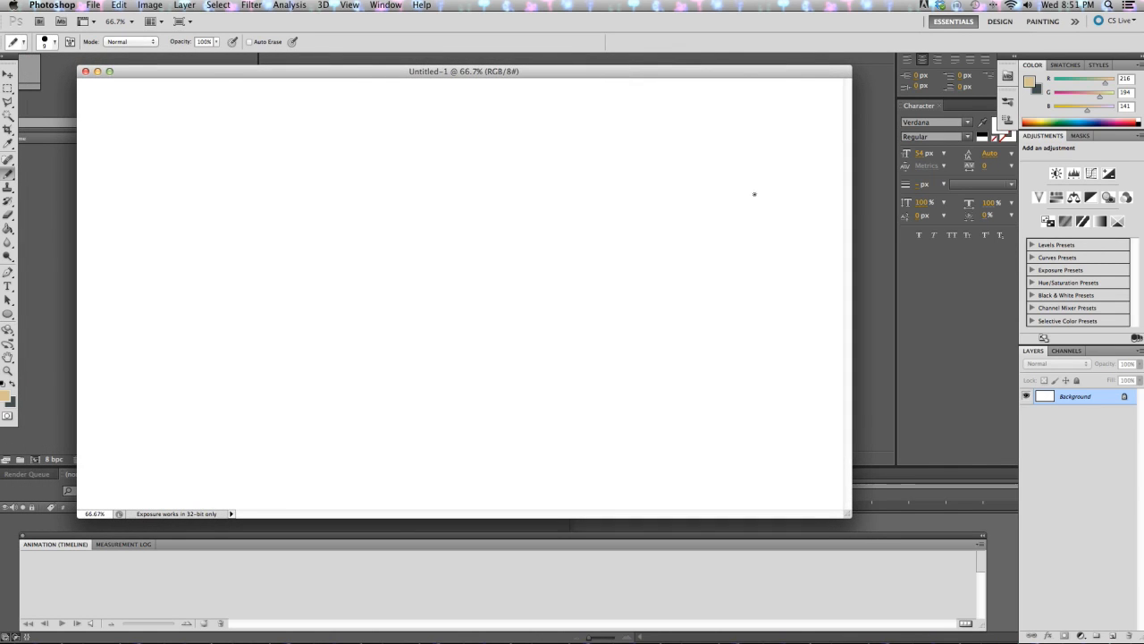
mouse_move(363, 534)
left_mouse_down()
mouse_move(346, 531)
mouse_move(356, 537)
mouse_move(359, 519)
left_mouse_up()
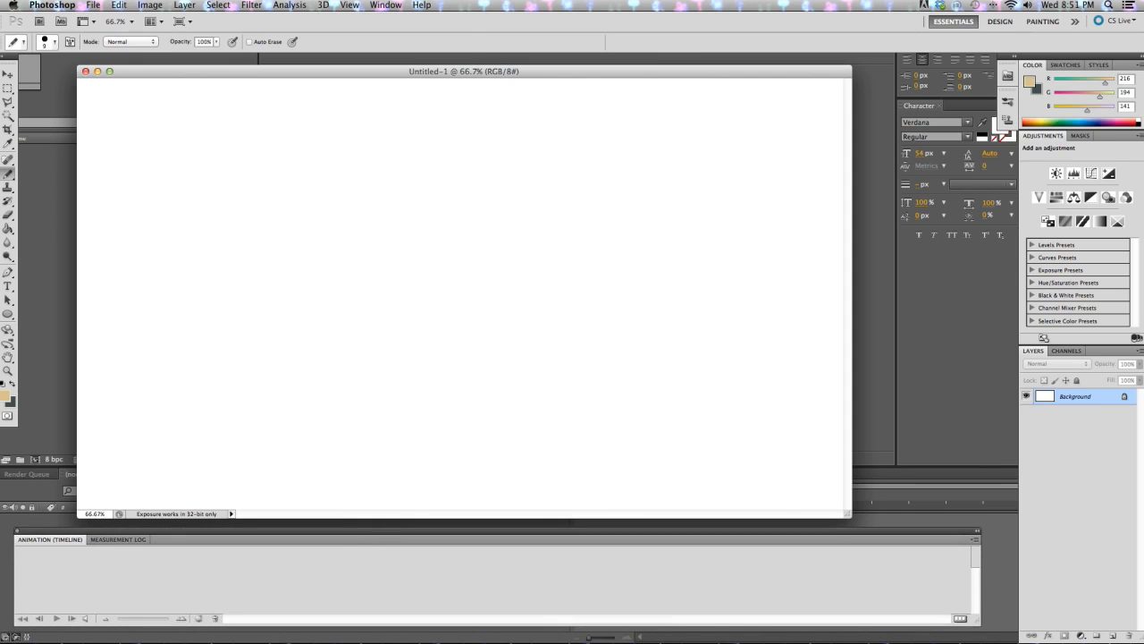
Hide the Animation panel and show it again
left_click(385, 5)
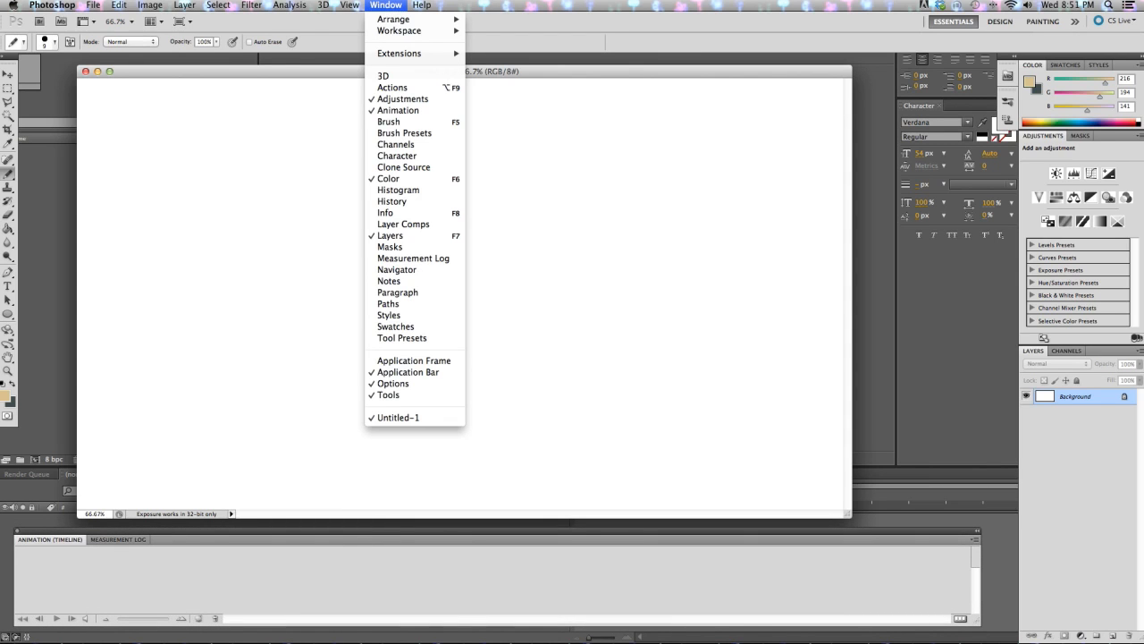
left_click(403, 109)
left_click(386, 4)
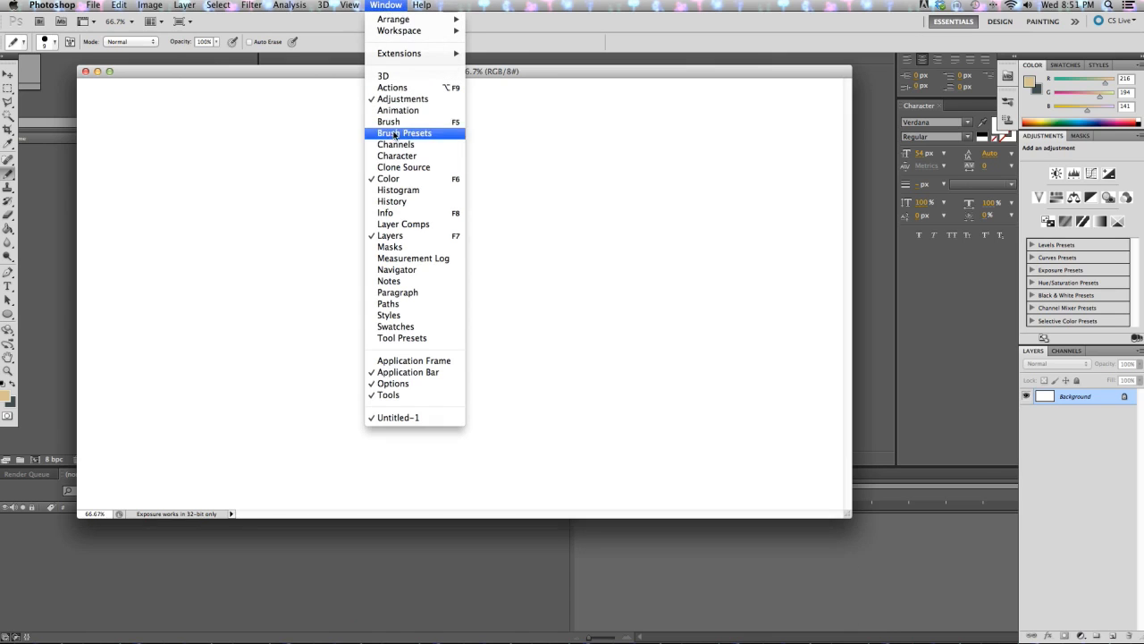
left_click(398, 109)
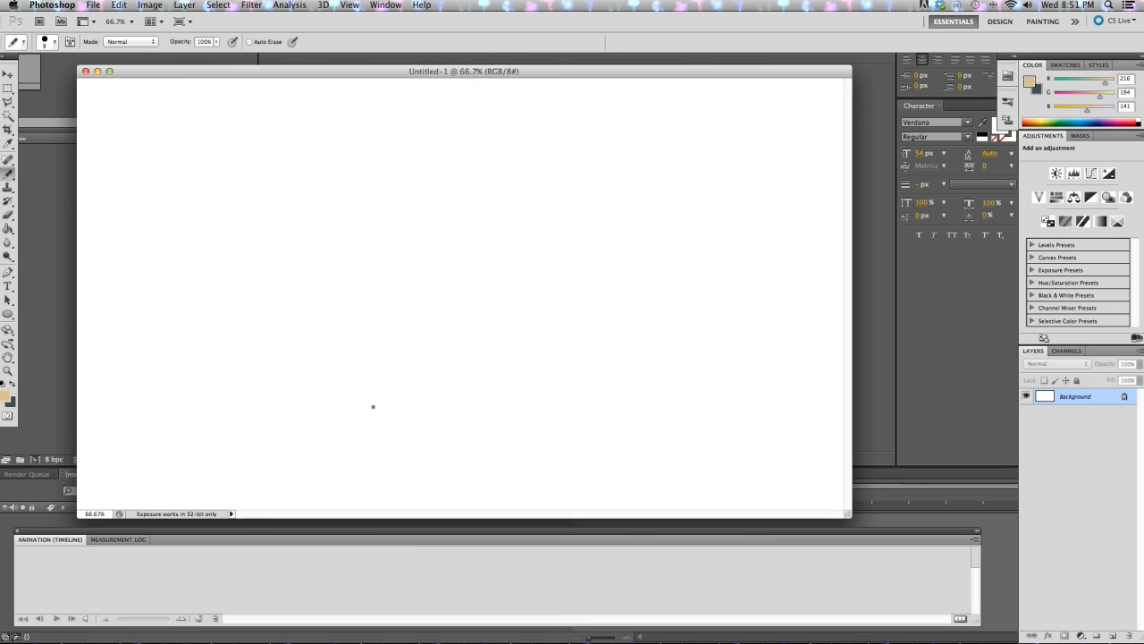
Switch the Animation panel to frame animation mode and return it to timeline mode
left_click(957, 619)
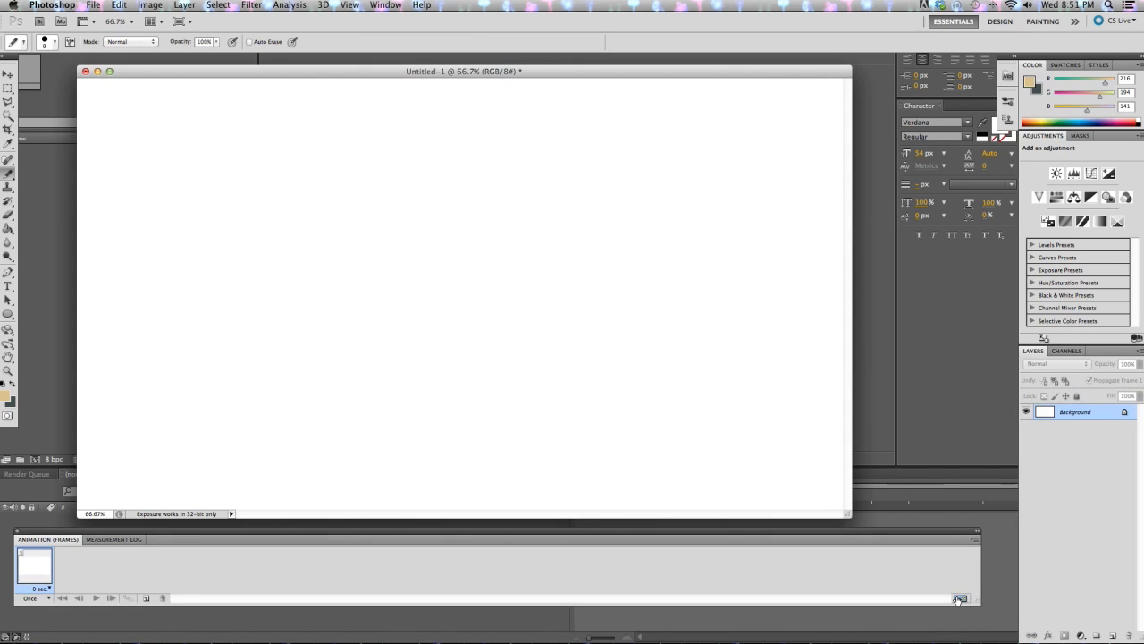
left_click(961, 597)
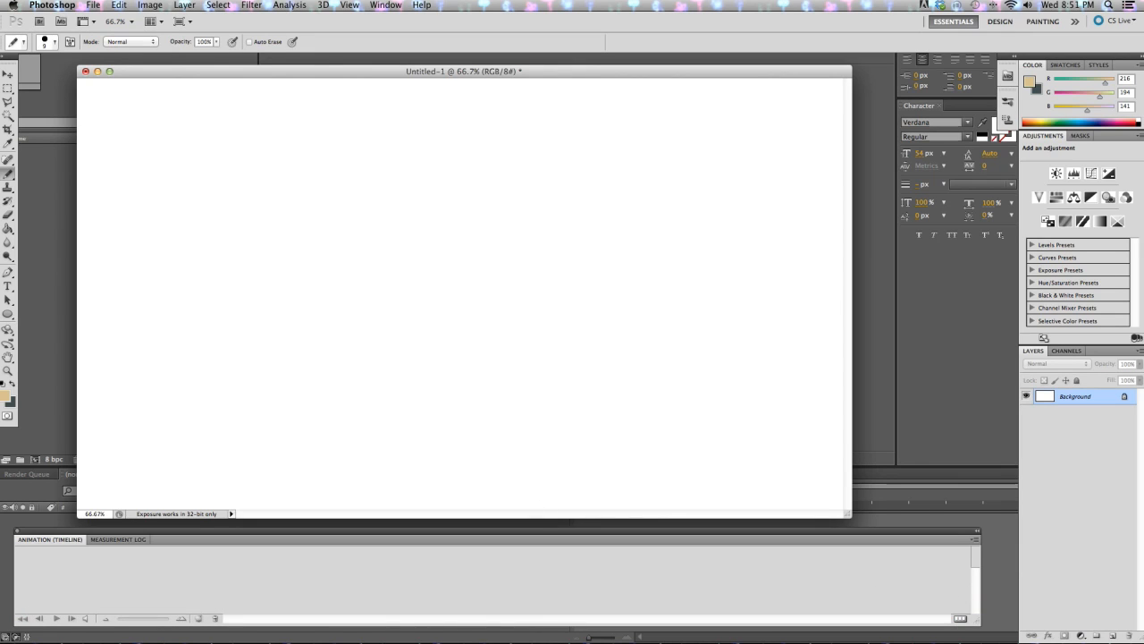
Set the document timeline to a custom frame rate of 12 fps and a duration of 0;00;01;00
left_click(976, 541)
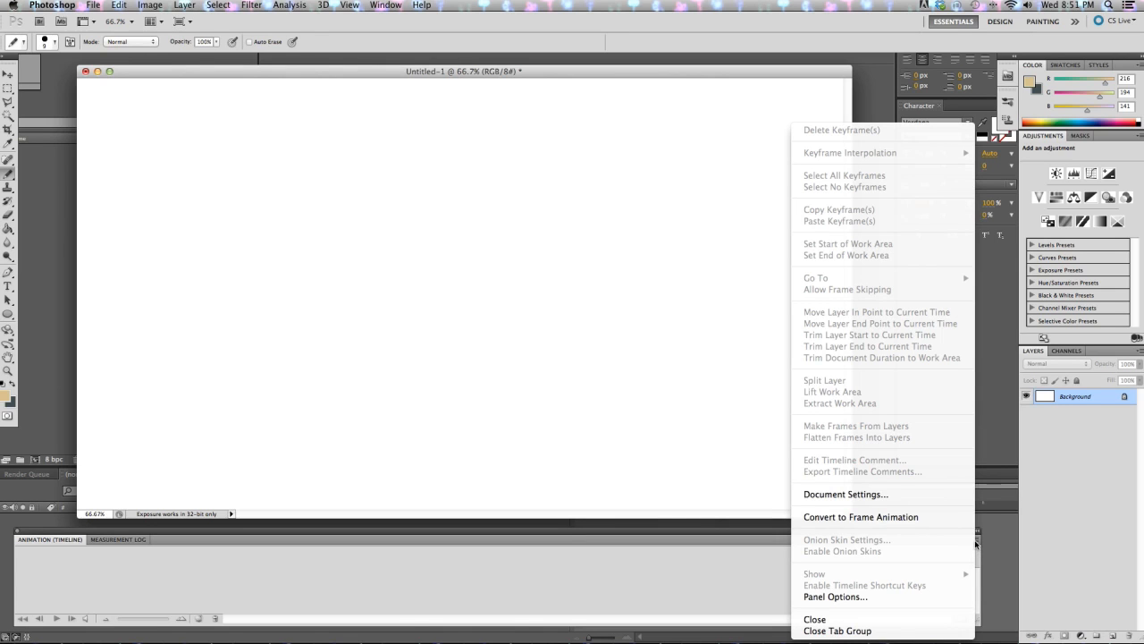
left_click(918, 492)
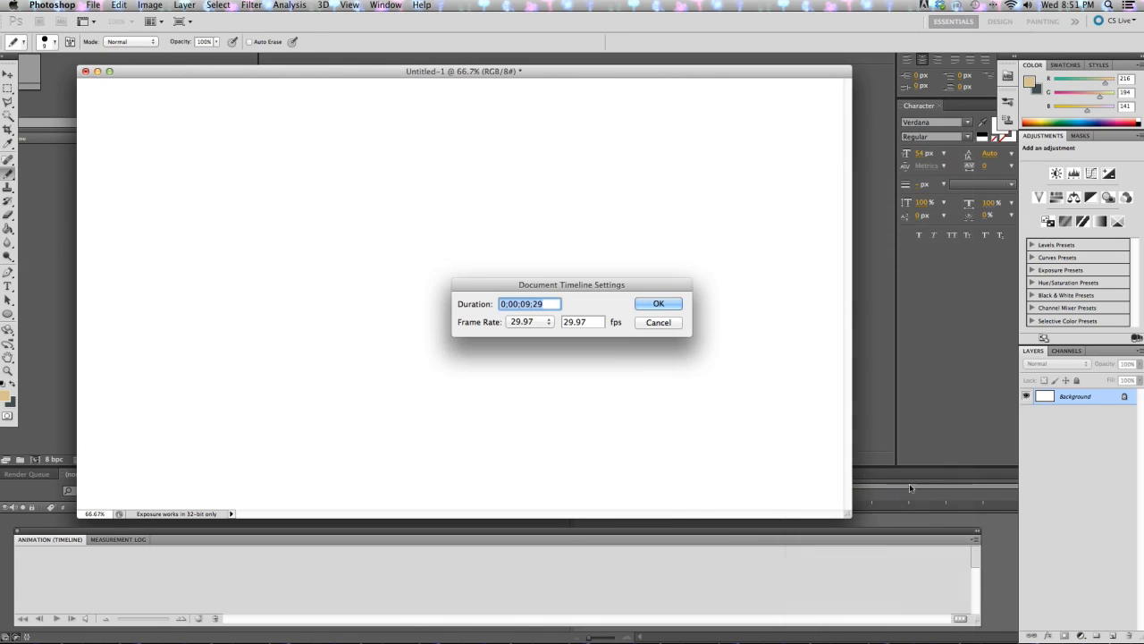
key("Tab")
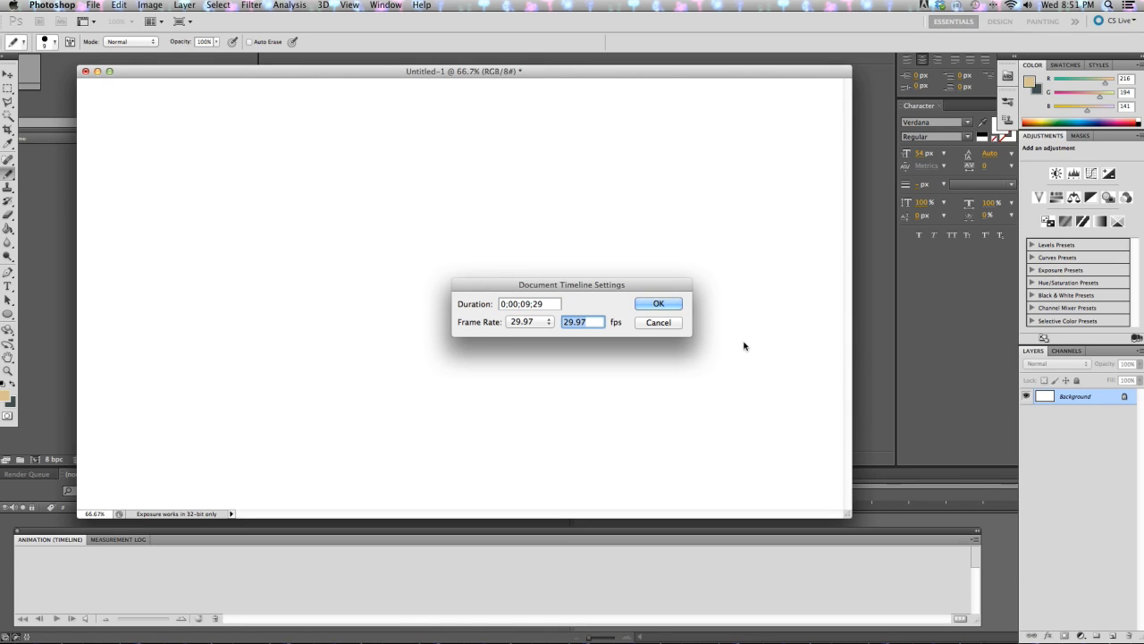
type("12")
double_click(527, 304)
type("01")
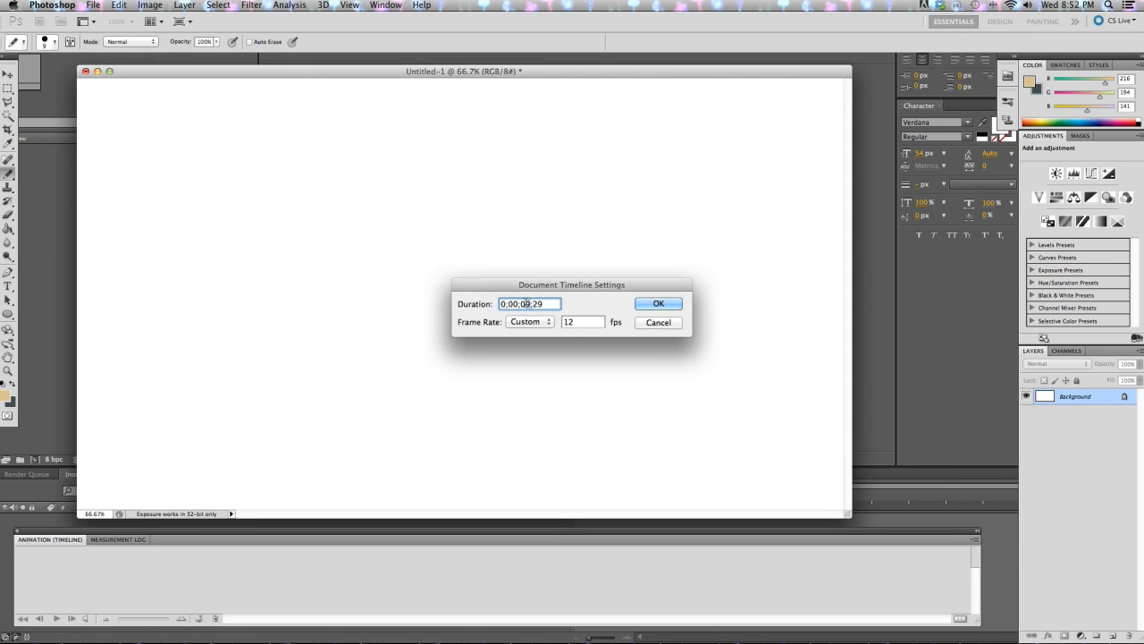
double_click(548, 304)
type("00")
left_click(659, 304)
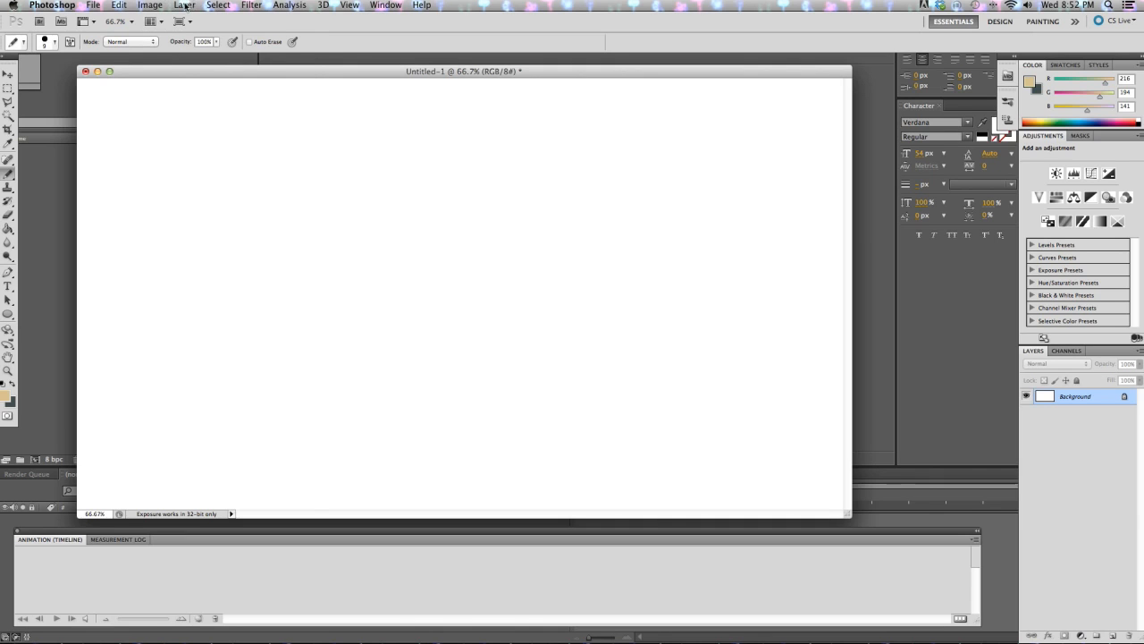
Add a new blank video layer above the Background
left_click(185, 5)
mouse_move(280, 214)
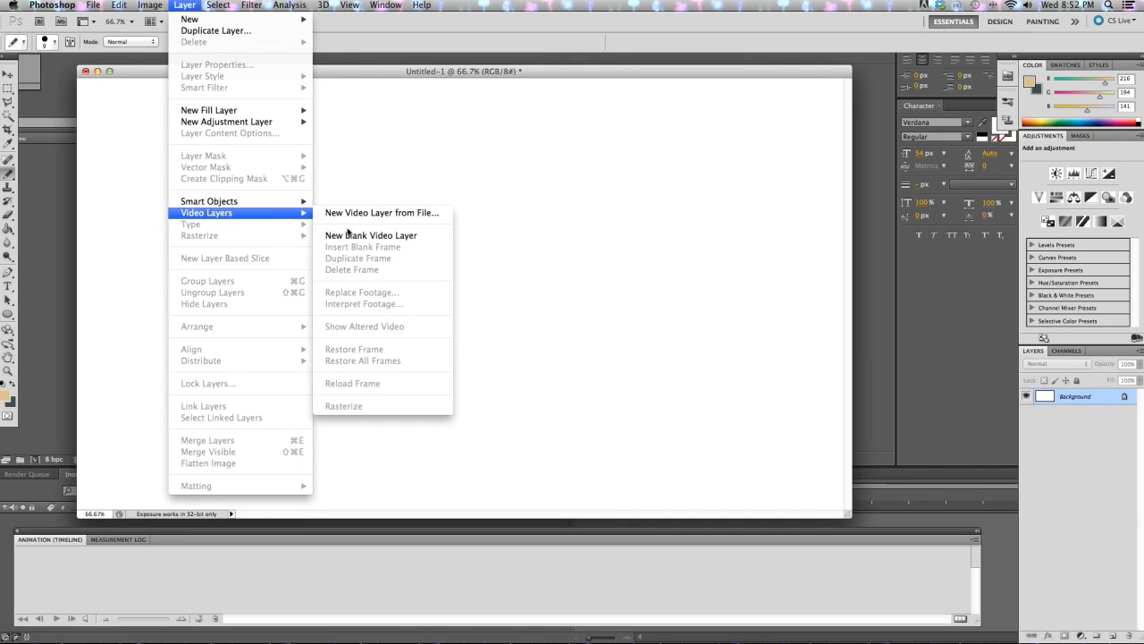
left_click(348, 234)
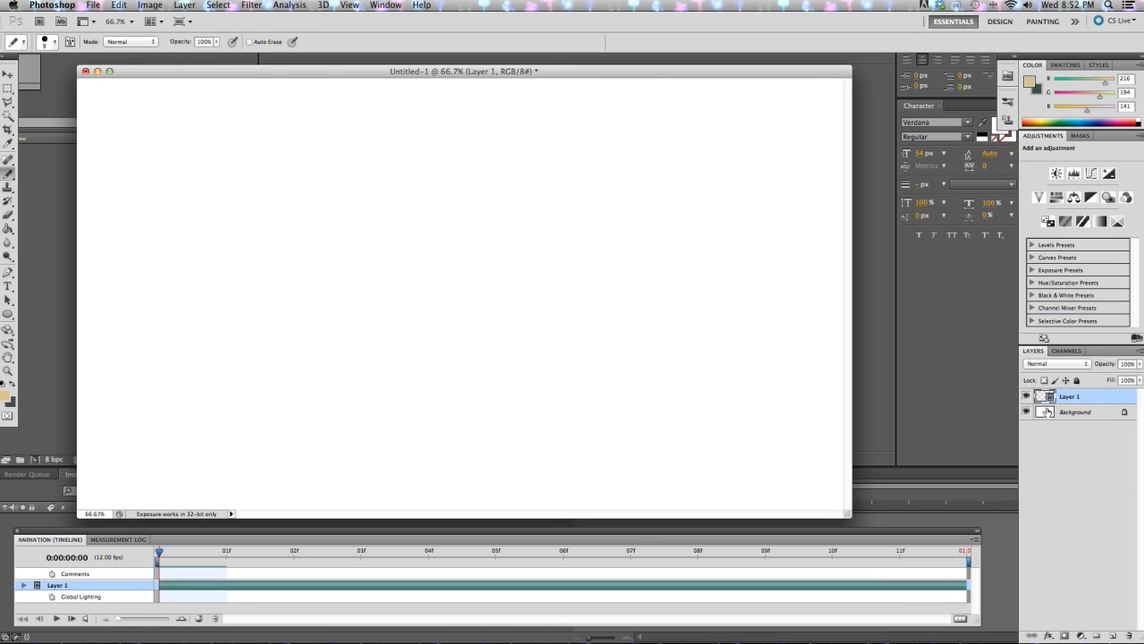
Review the frame rate in the Interpret Footage settings of the new video layer and accept them
right_click(1059, 400)
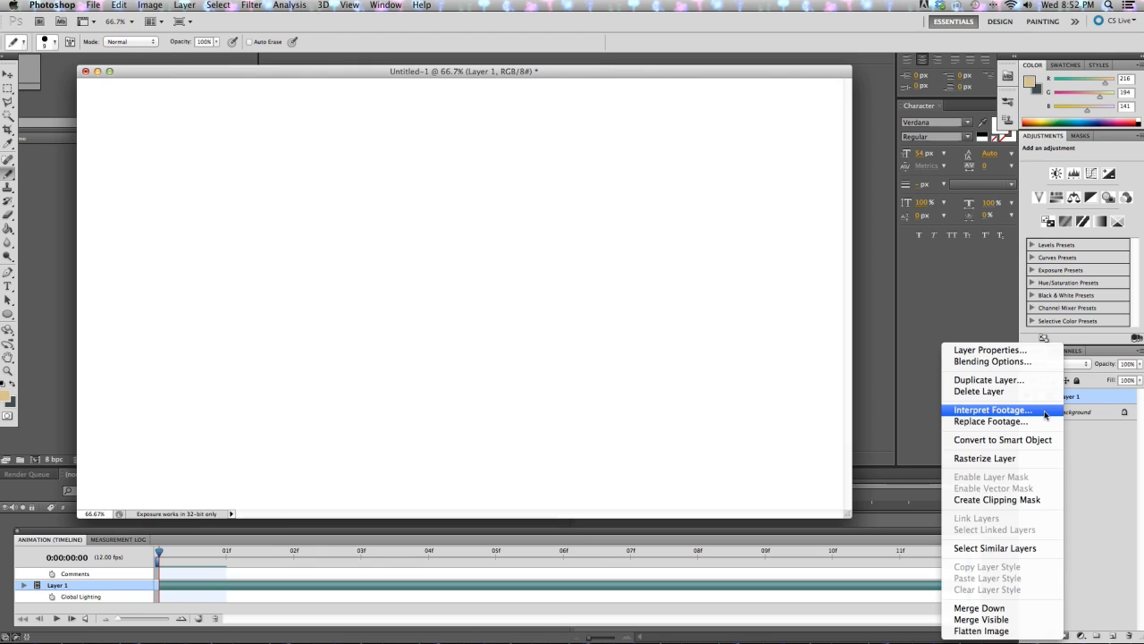
left_click(1045, 413)
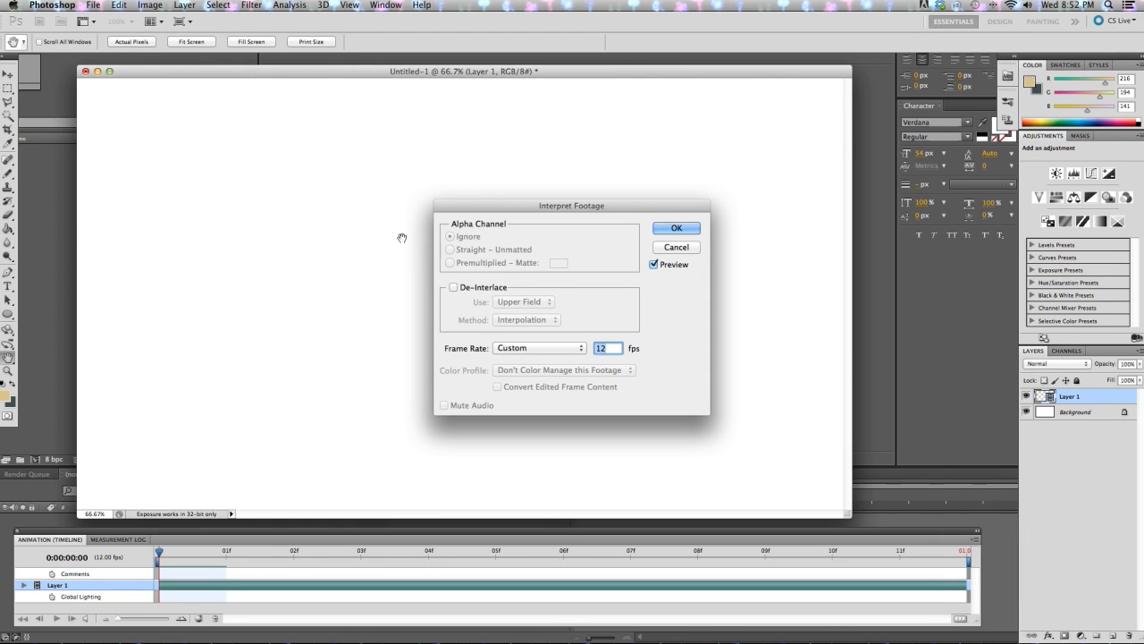
left_click(675, 228)
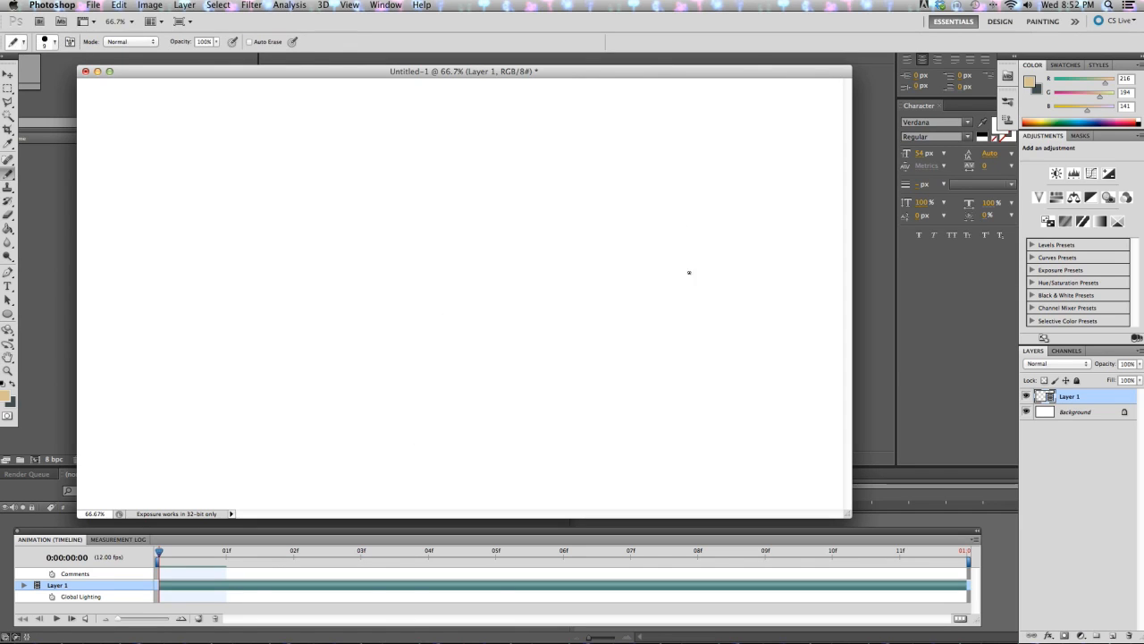
Try out the timeline's frame stepping and playback on the empty video layer, ending at frame 4
left_click_drag(177, 558, 121, 556)
left_click(72, 619)
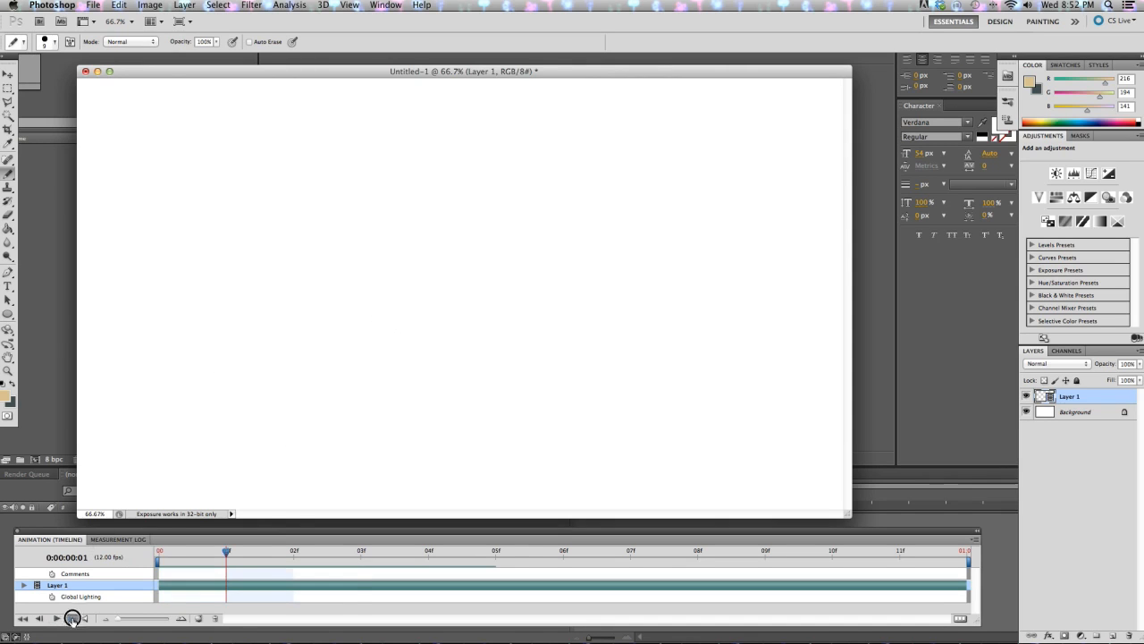
left_click(71, 619)
left_click(40, 619)
left_click(42, 619)
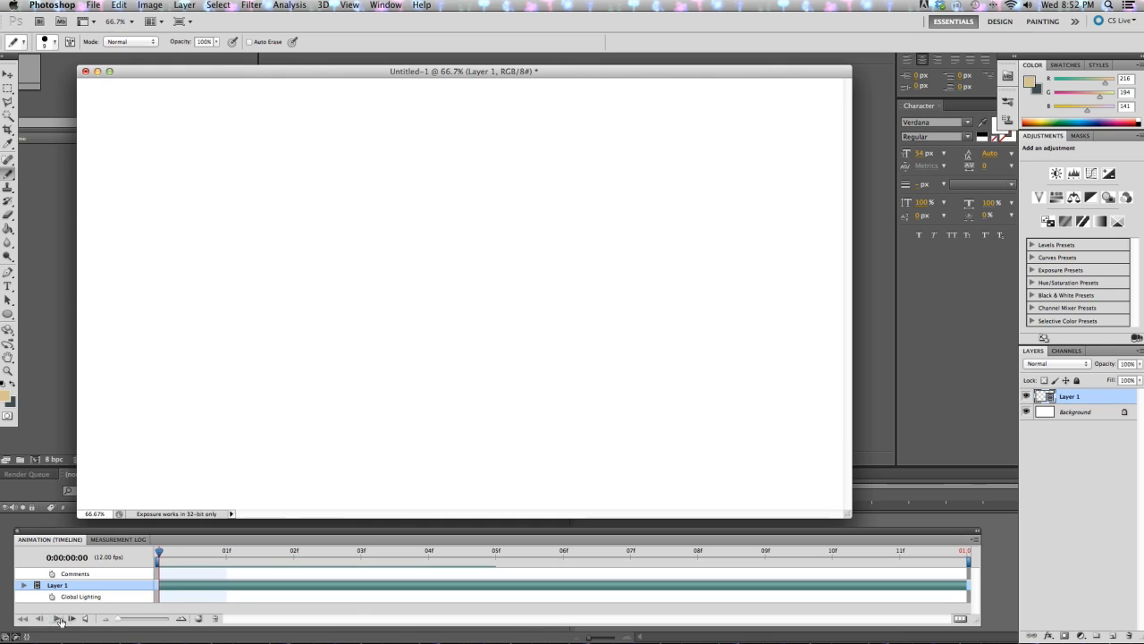
left_click(57, 618)
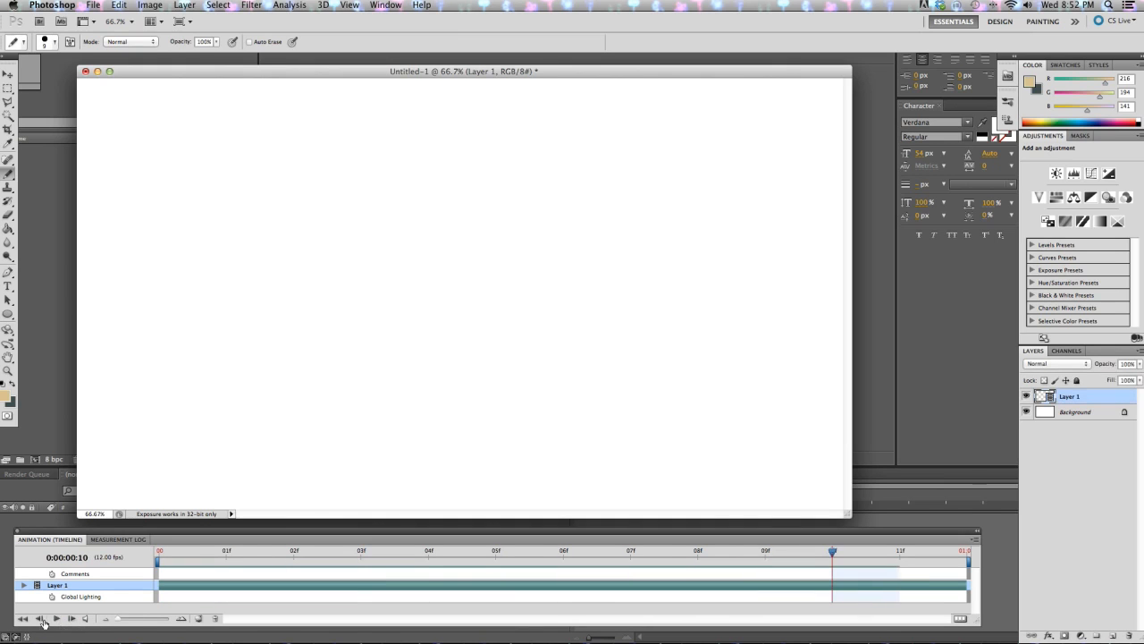
left_click(41, 618)
left_click(40, 619)
left_click(40, 619)
left_click(40, 619)
left_click(40, 618)
left_click(40, 618)
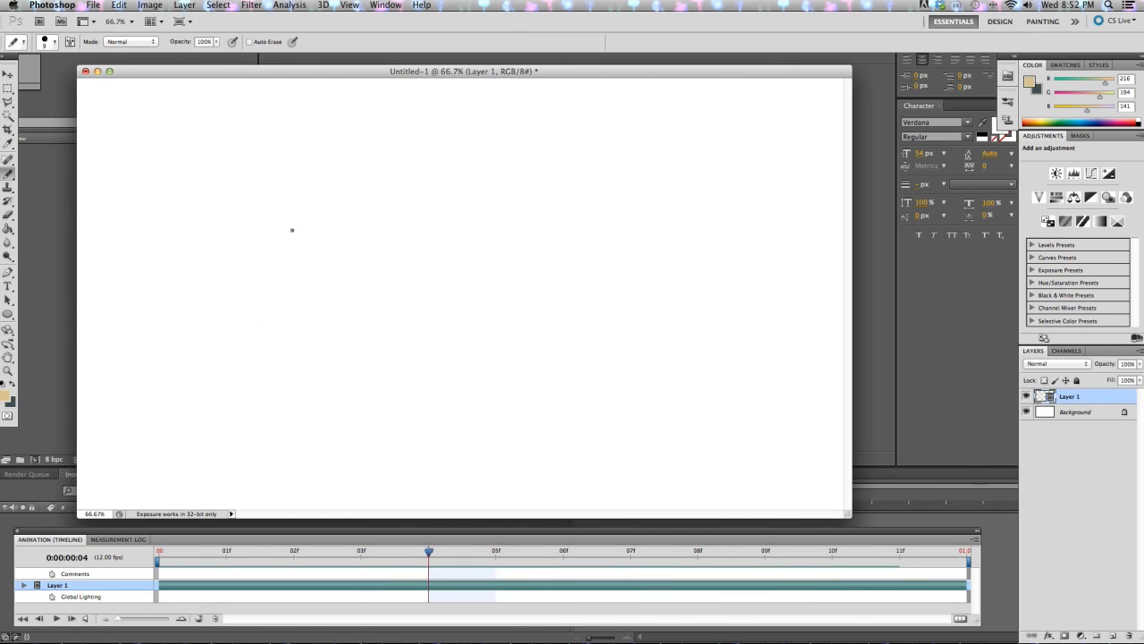
Step back and forth through the opening timeline frames and return the playhead to frame 0
key("Left")
key("Left")
key("Left")
key("Left")
key("Right")
key("Right")
key("Right")
key("Right")
key("Right")
key("Left")
key("Left")
key("Left")
key("Left")
key("Left")
key("Right")
key("Right")
key("Right")
key("Left")
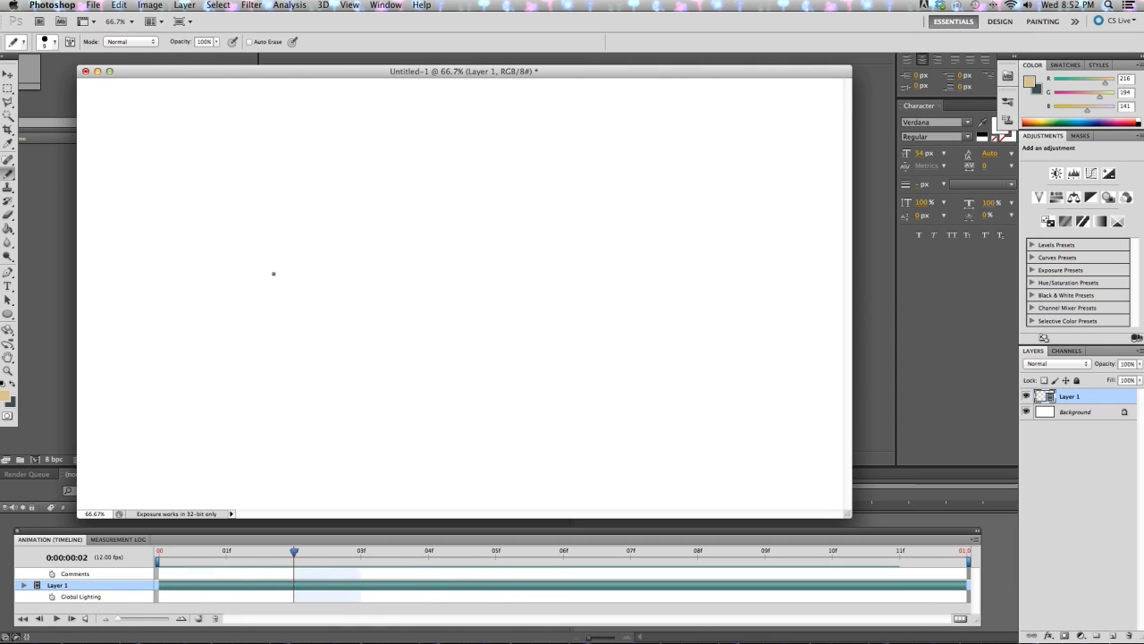
key("Left")
key("Left")
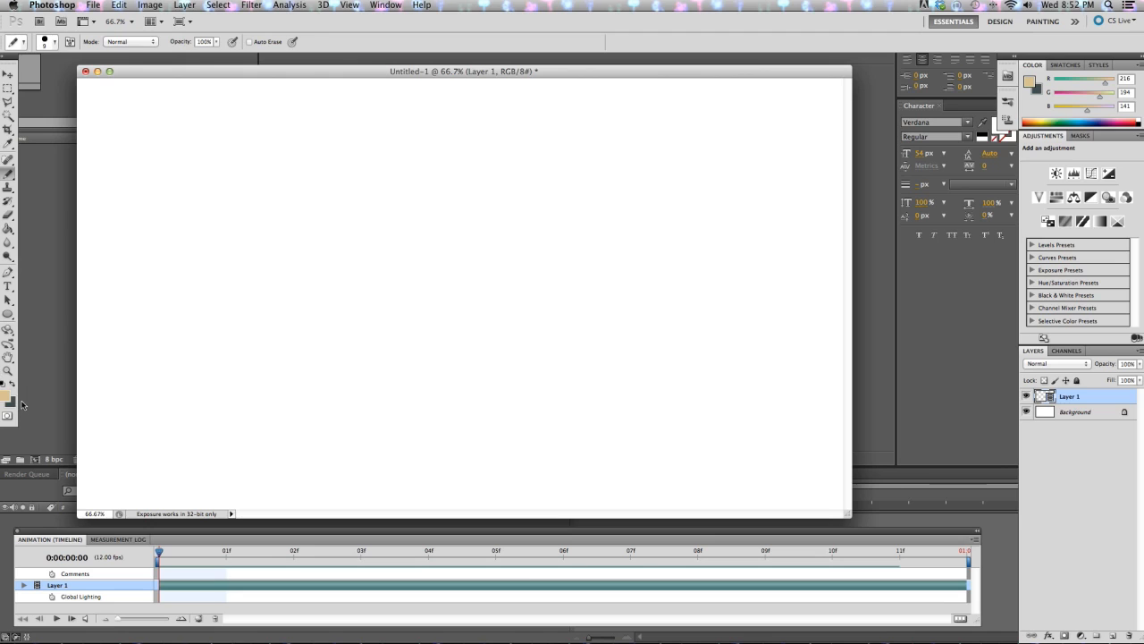
Swap to the dark foreground colour, paint a 35 px dot near the canvas centre on frame 0 and advance one frame
key("x")
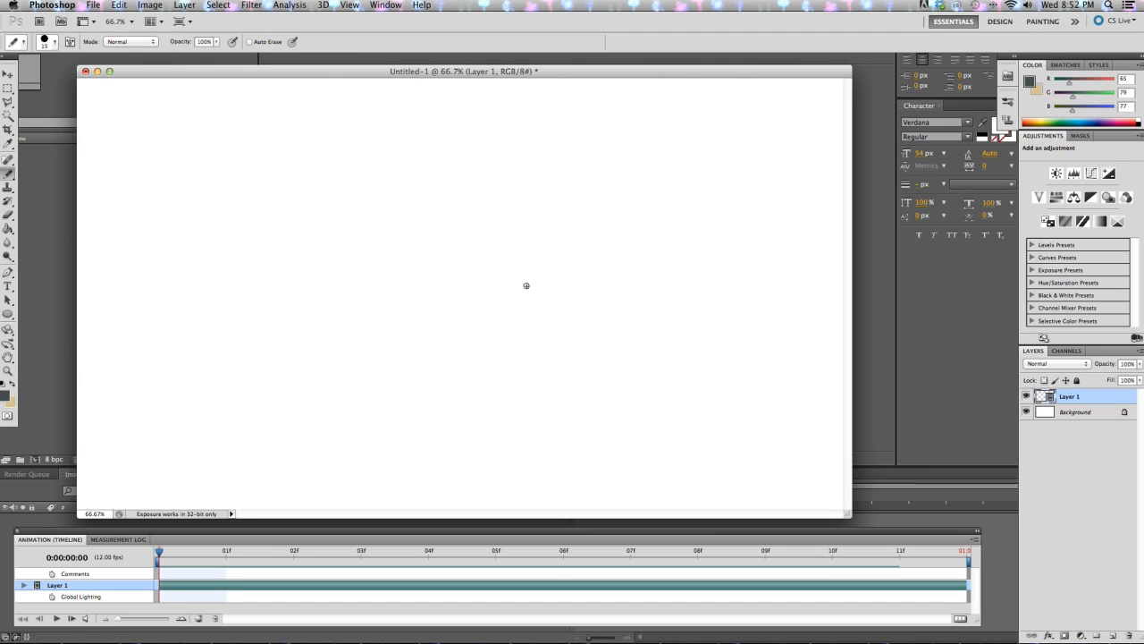
left_click(463, 248)
key("Right")
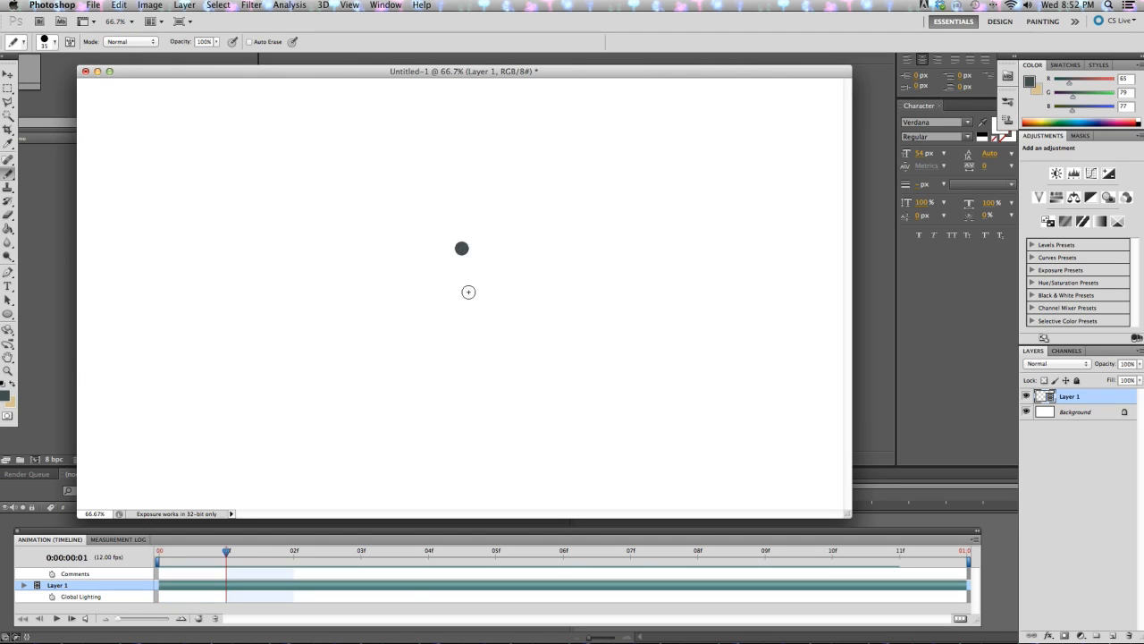
Enable onion skins and paint a dot on frames 1 and 2, each shifted slightly right of the previous one
left_click(199, 617)
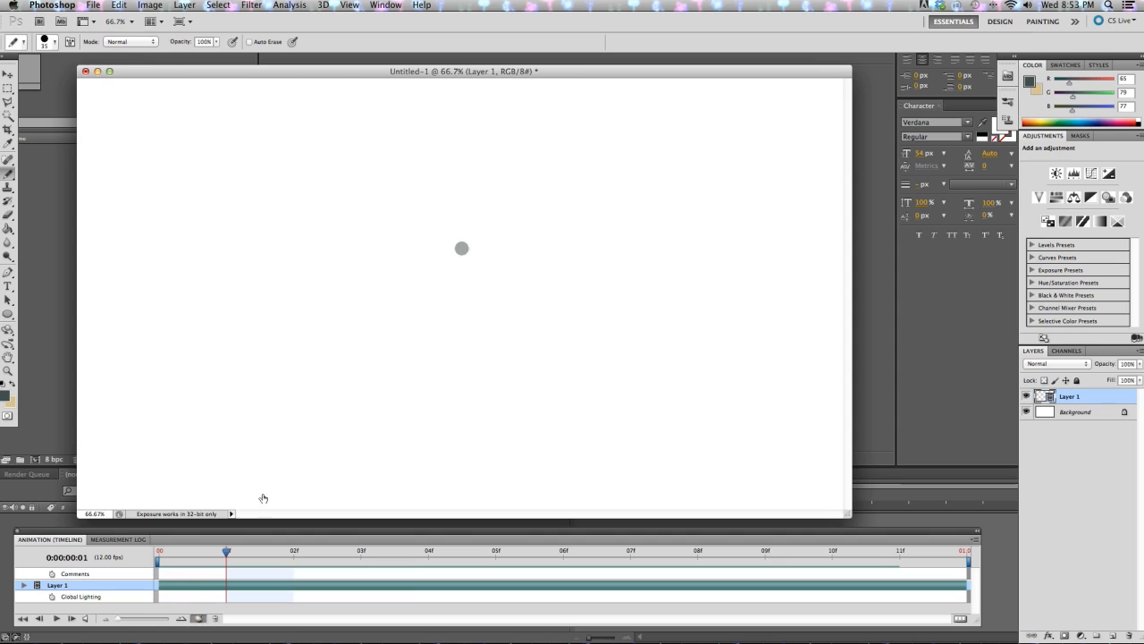
left_click(468, 247)
key("Right")
left_click(478, 248)
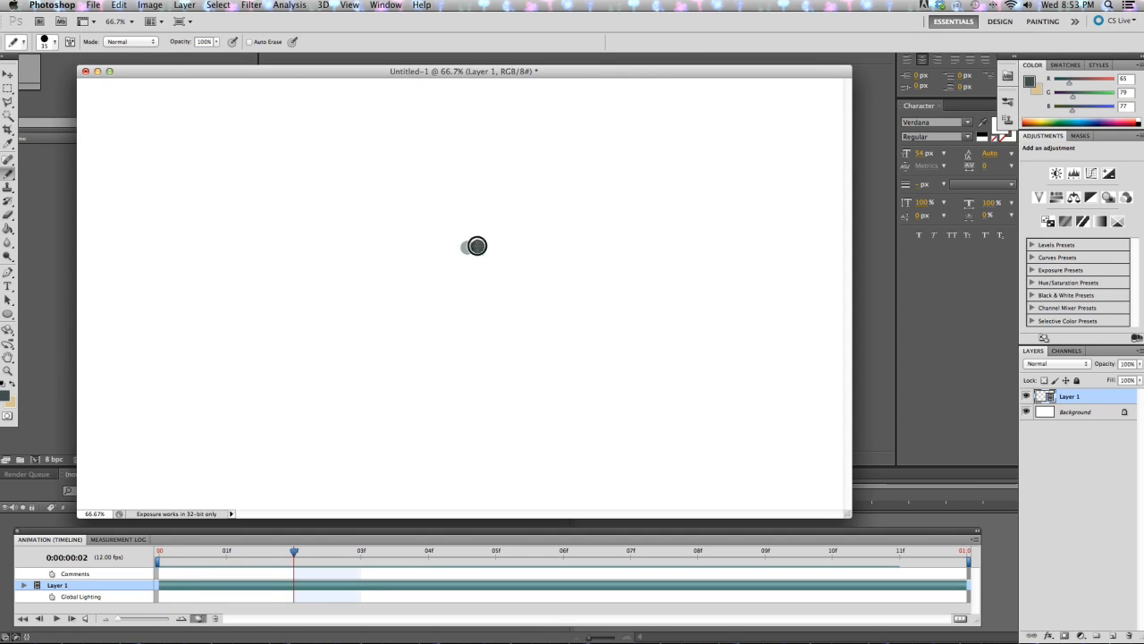
Go back to frame 1 and review the onion skin count, spacing, opacity and blend mode options, accepting them as they are
key("Left")
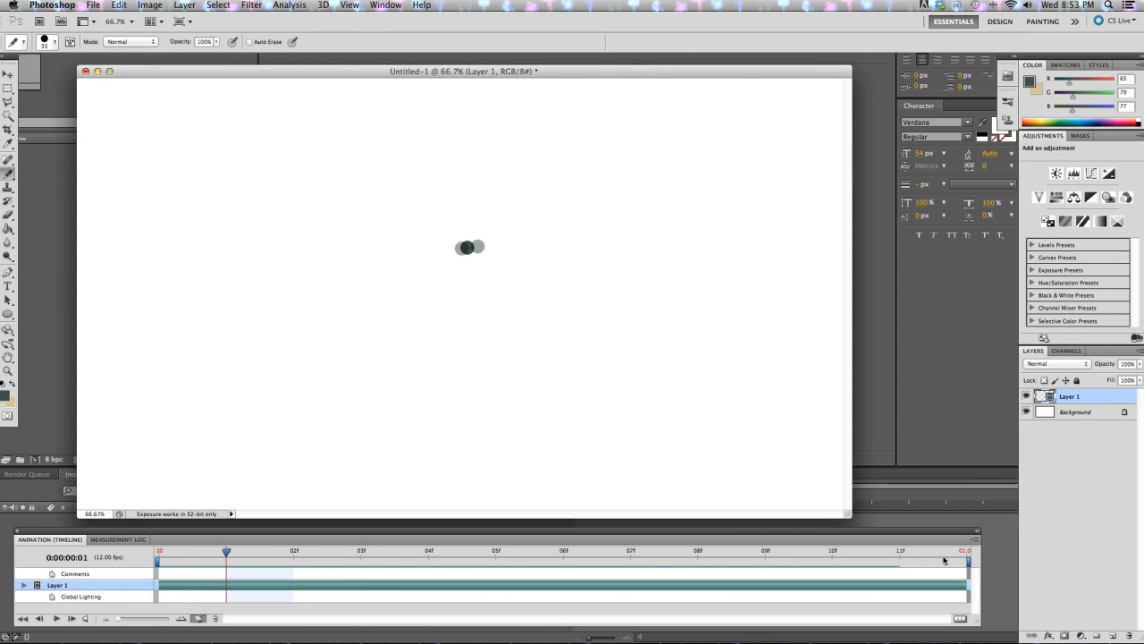
left_click(975, 541)
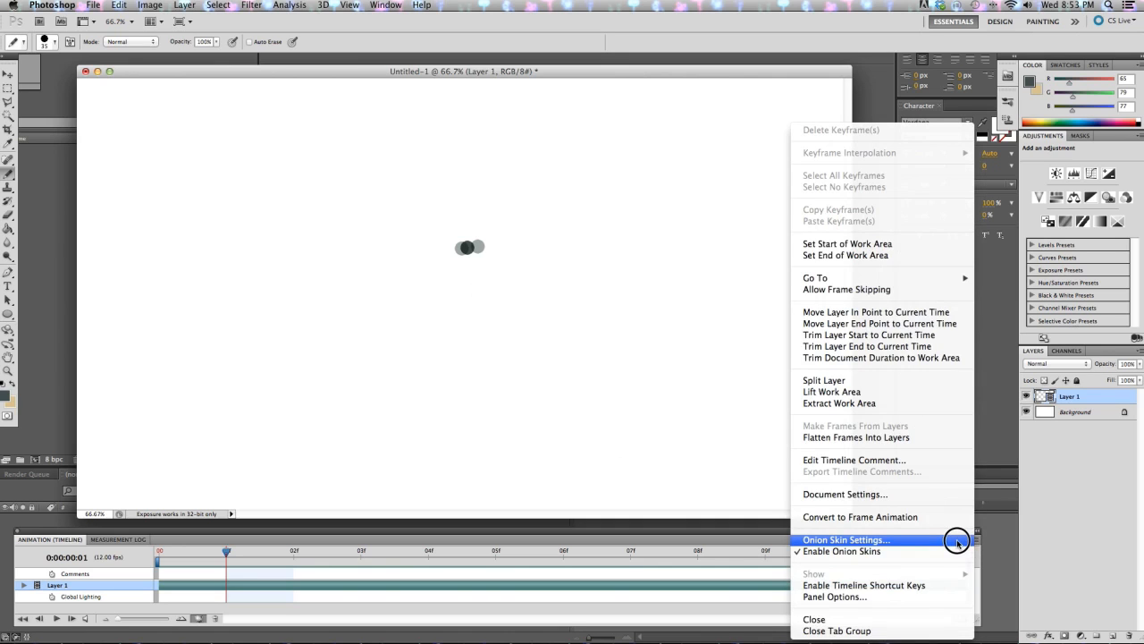
left_click(958, 543)
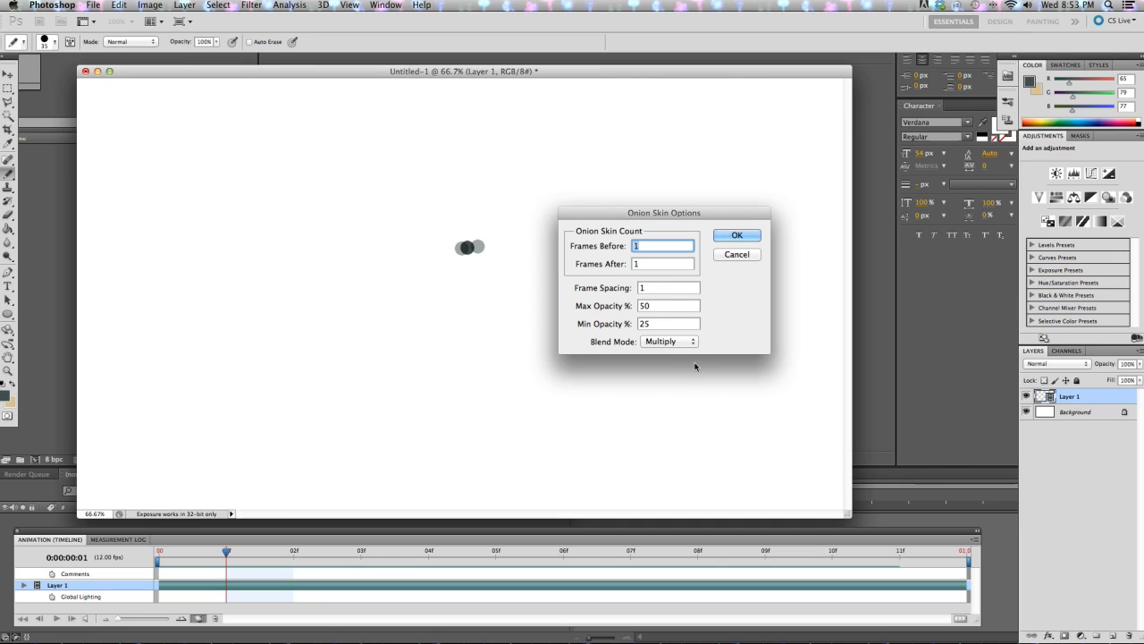
left_click(736, 235)
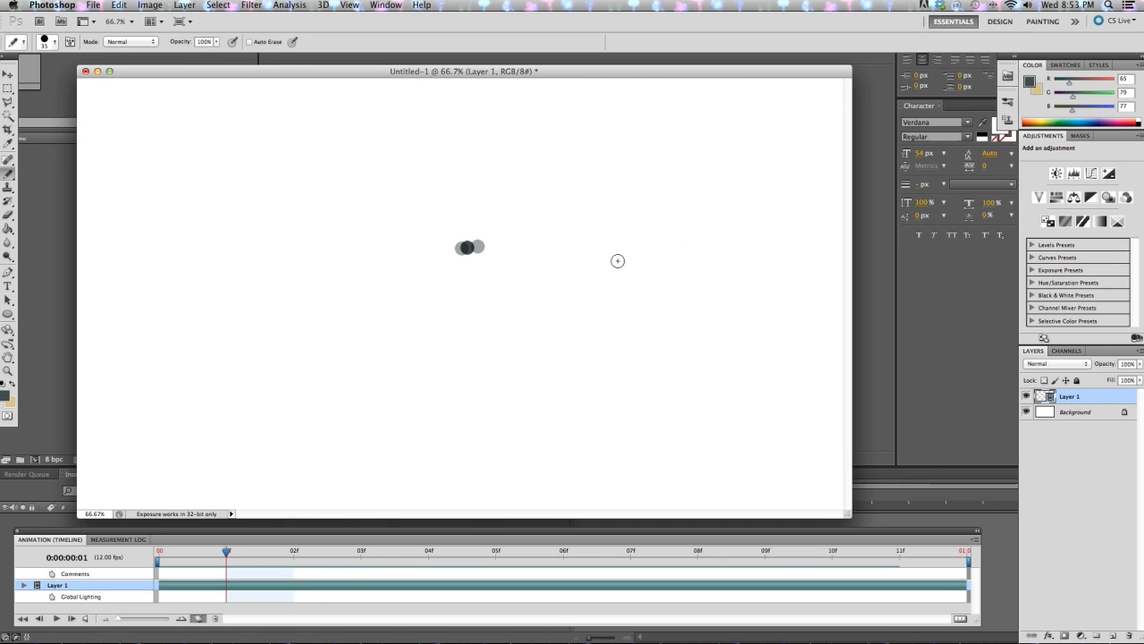
Paint one dot on each of frames 3 to 10, moving it along a clockwise arc to the right, down and back left
key("Right")
key("Right")
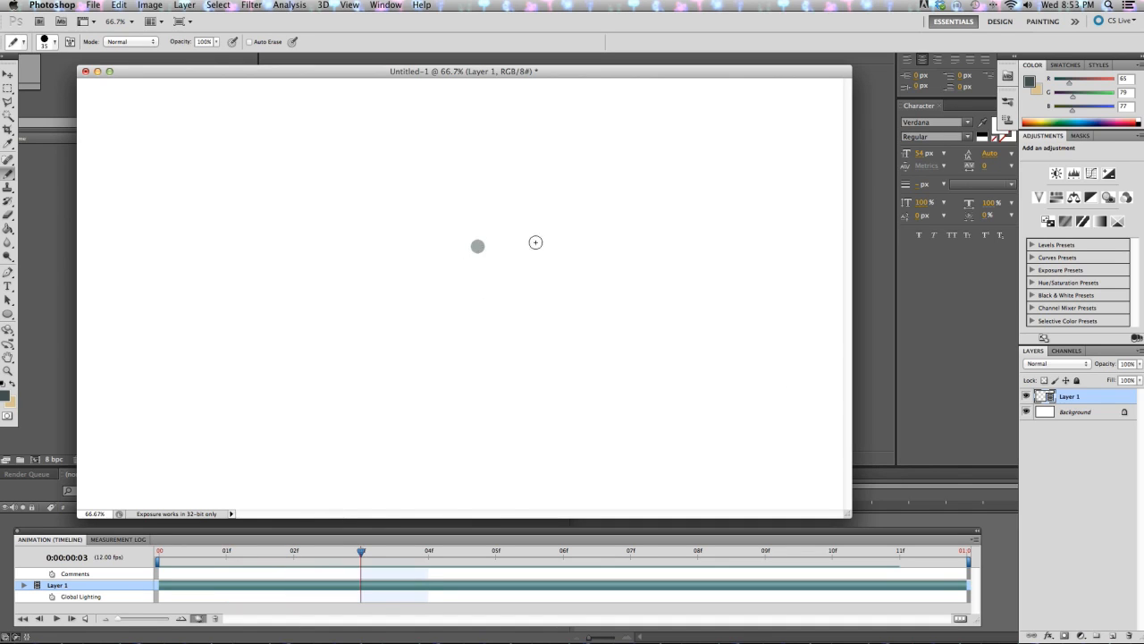
left_click(487, 245)
key("Right")
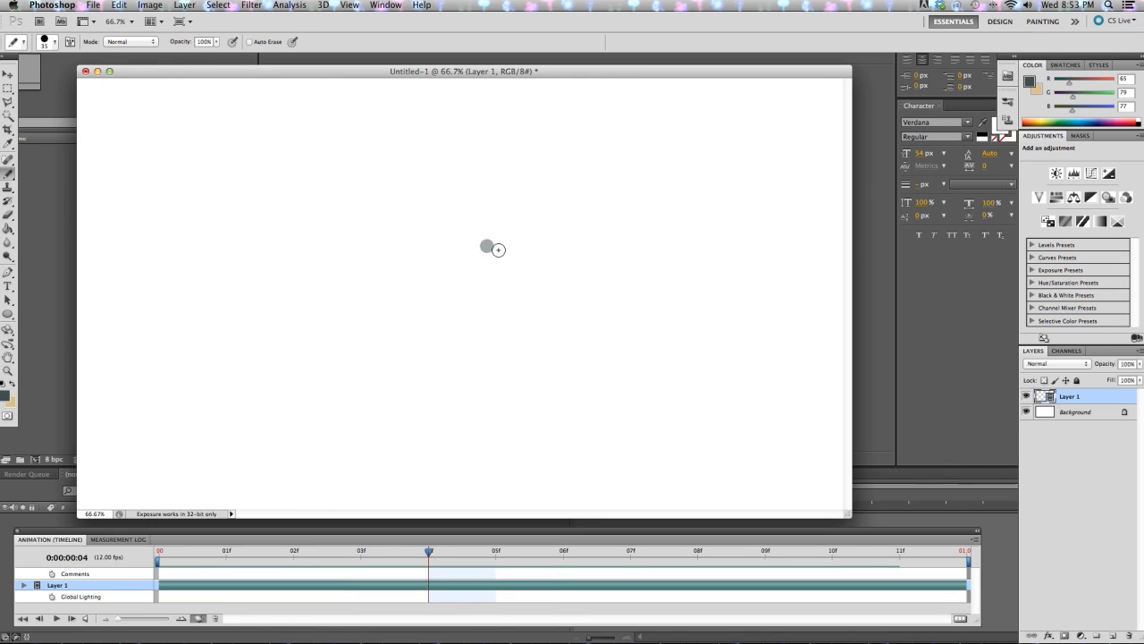
left_click(496, 248)
key("Right")
left_click(504, 256)
key("Right")
left_click(504, 263)
key("Right")
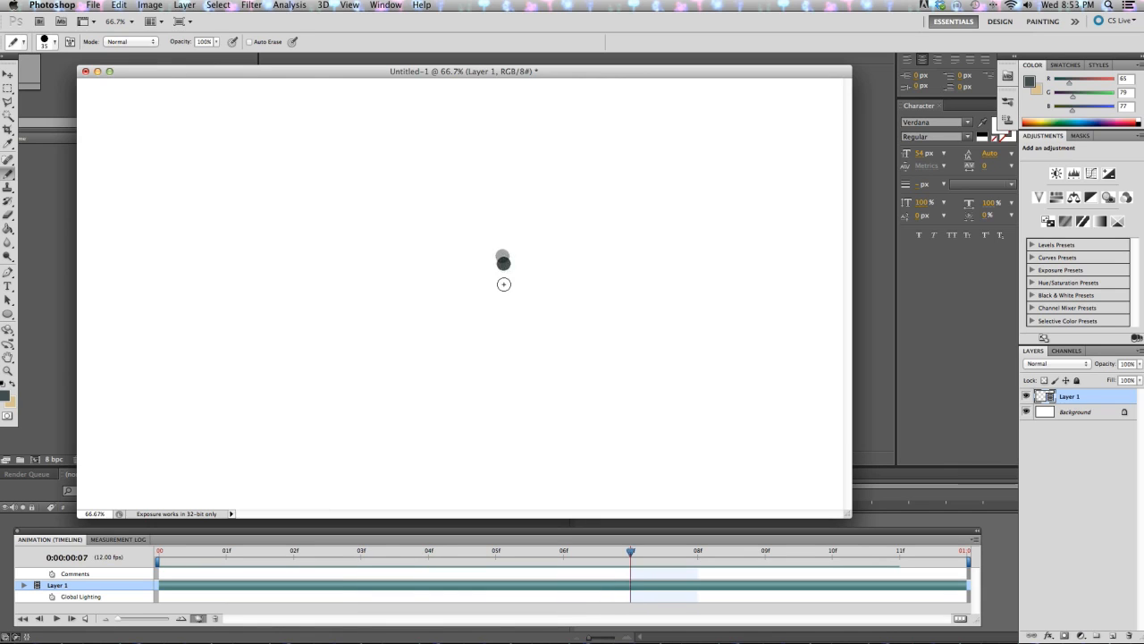
left_click(503, 273)
key("Right")
left_click(498, 280)
key("Right")
left_click(490, 287)
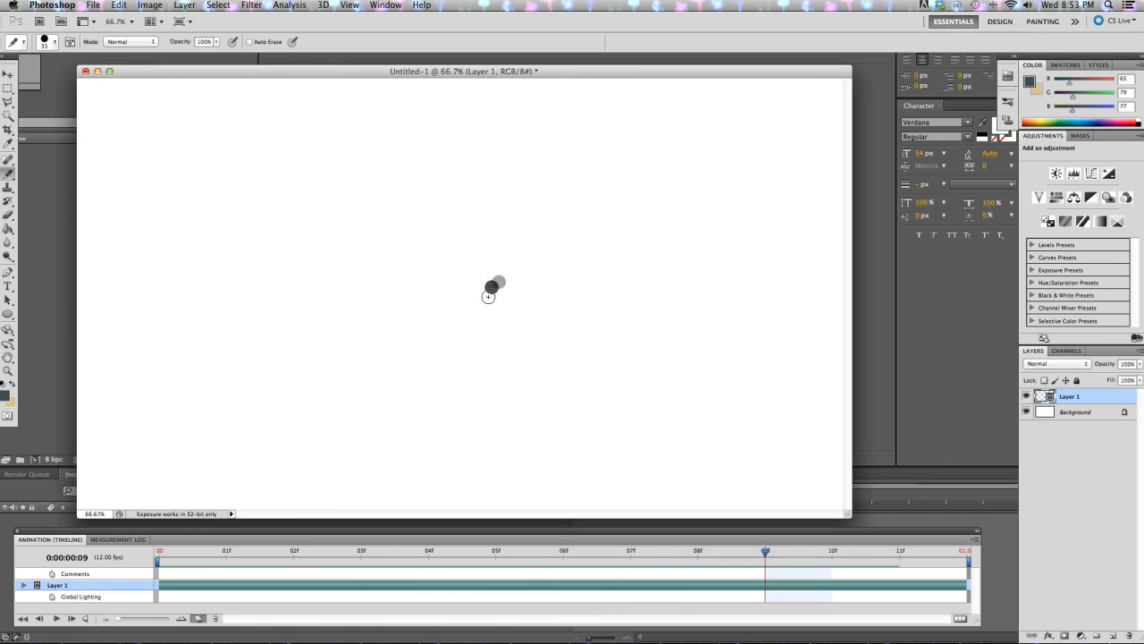
key("Right")
left_click(486, 289)
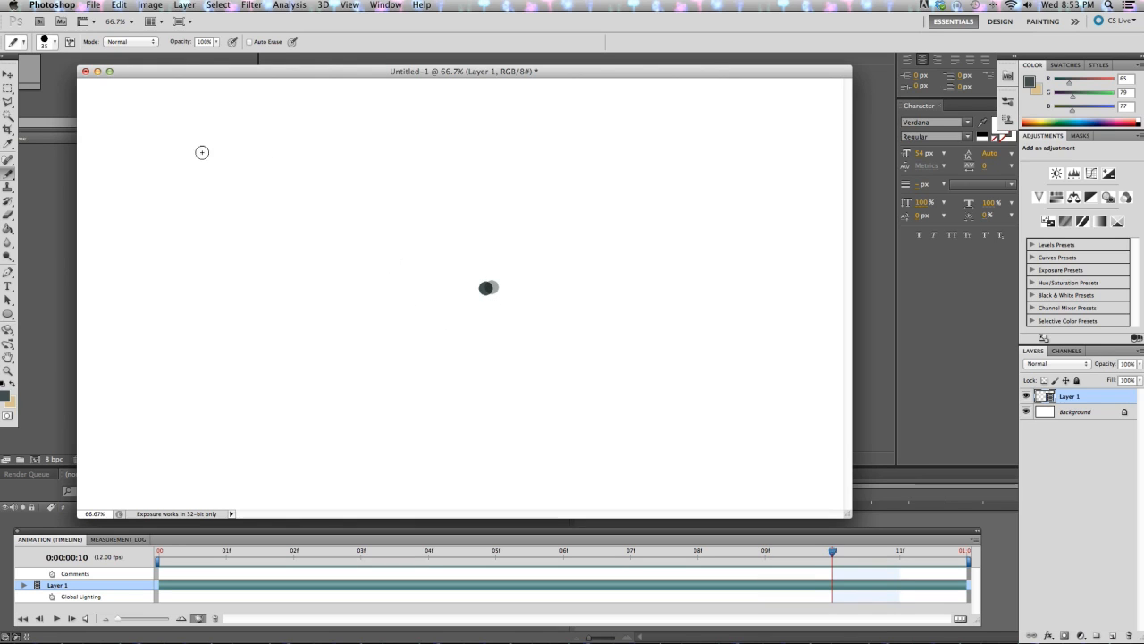
Return to frame 9 and delete that frame from the video layer
key("Left")
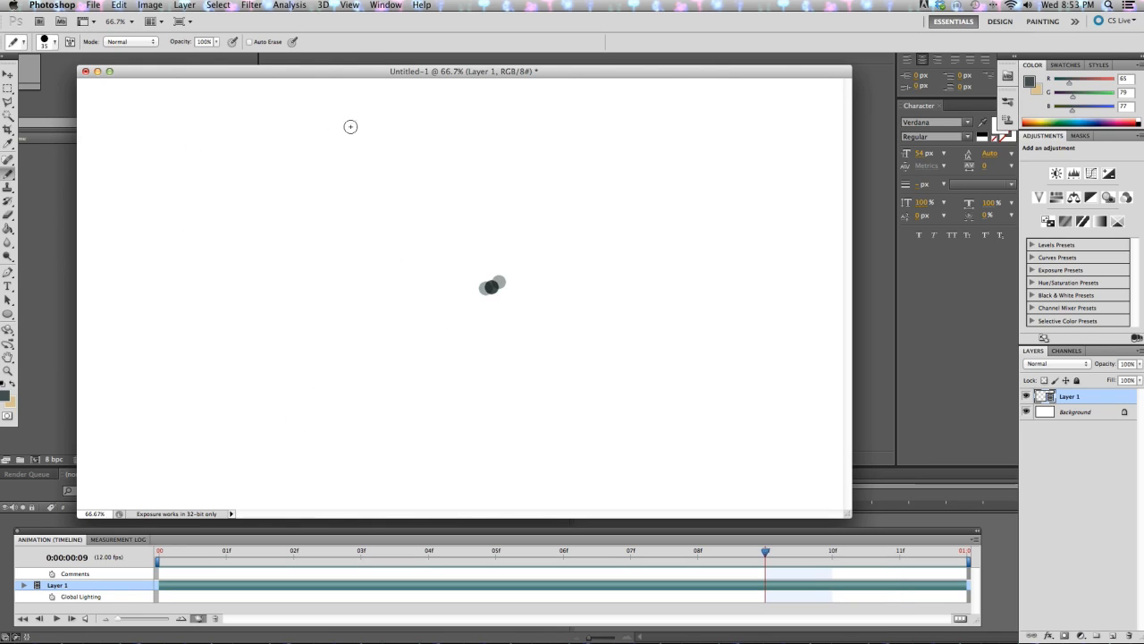
left_click(185, 6)
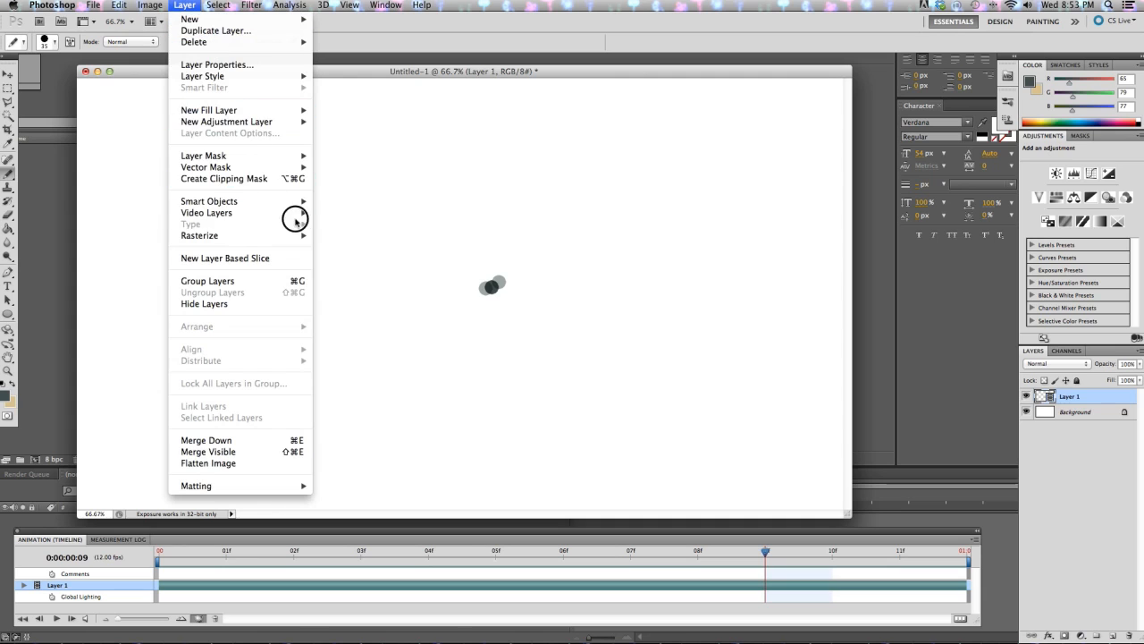
mouse_move(291, 216)
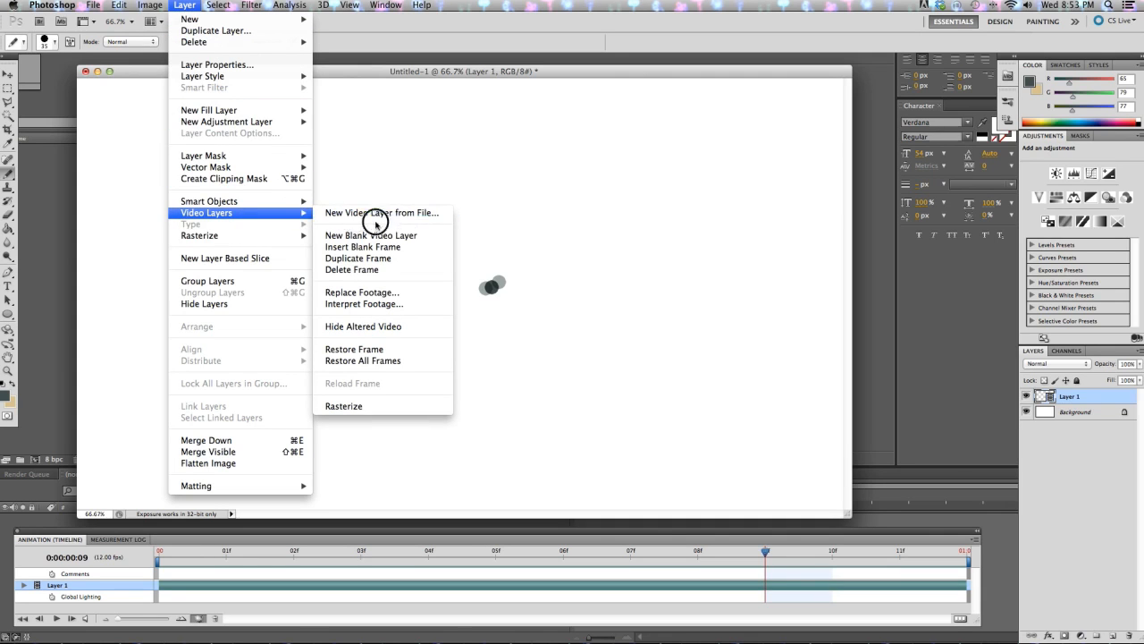
left_click(409, 270)
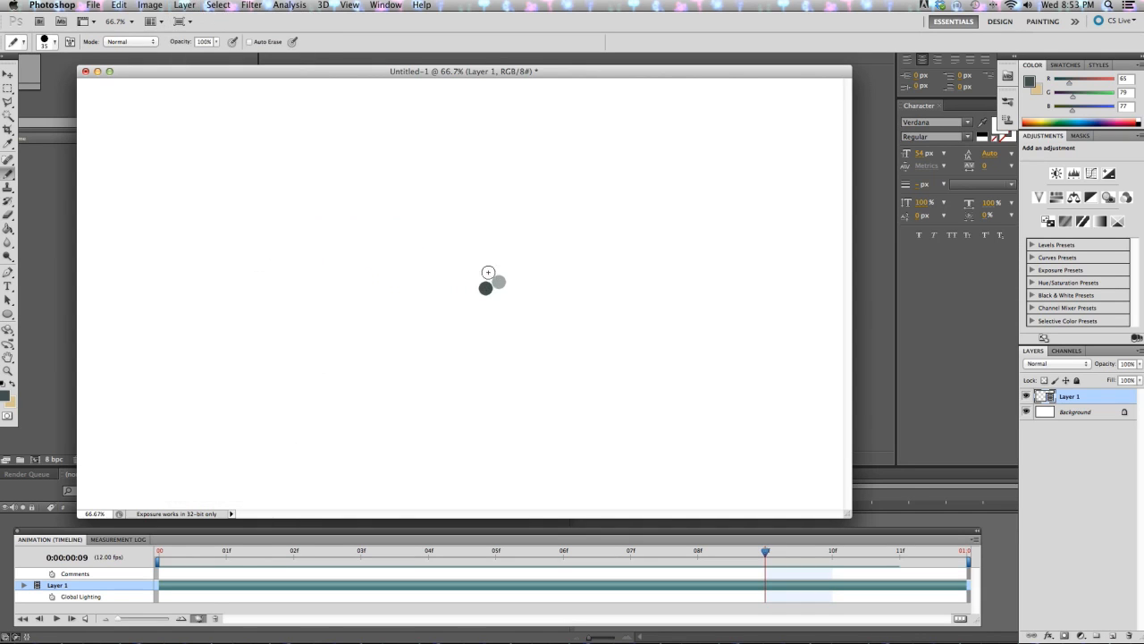
Undo the frame deletion and paint the closing dot of the arc on frame 11
key("super+z")
key("Right")
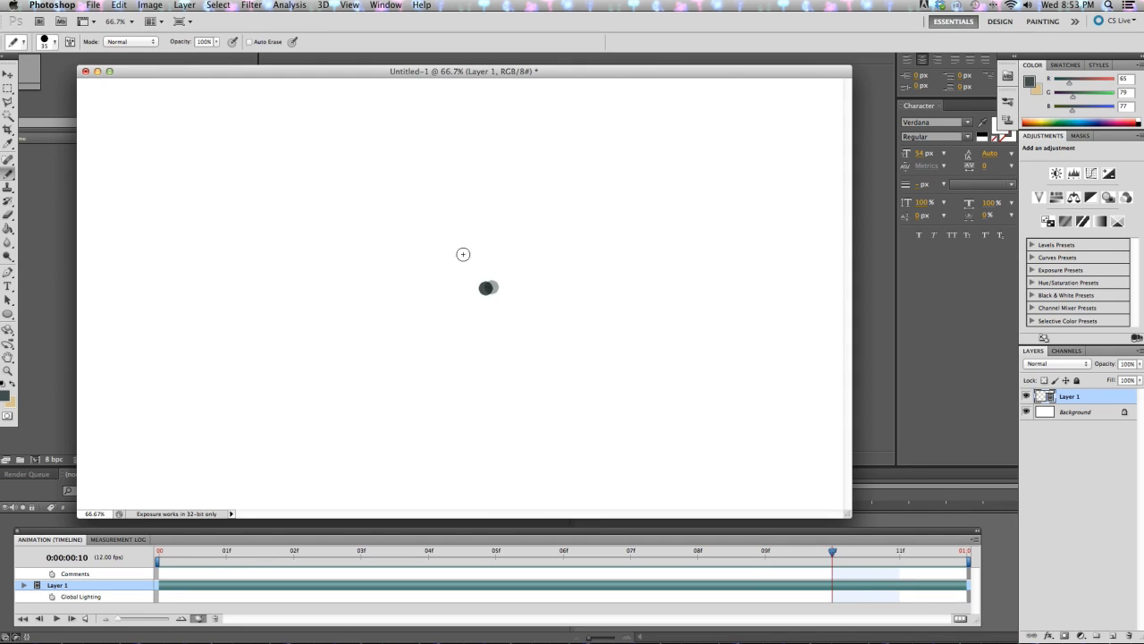
key("Right")
key("Left")
key("Right")
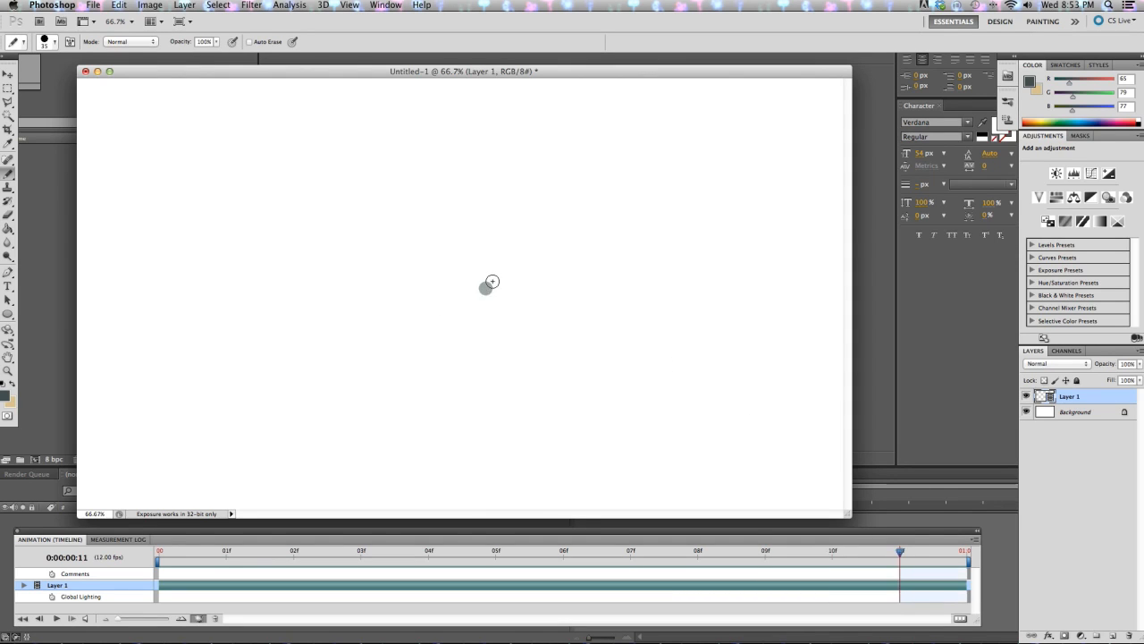
left_click(479, 285)
Step back through the frames to frame 0 and forward to frame 8 to check the dot's circular motion
key("Left")
key("Left")
key("Left")
key("Left")
key("Left")
key("Left")
key("Left")
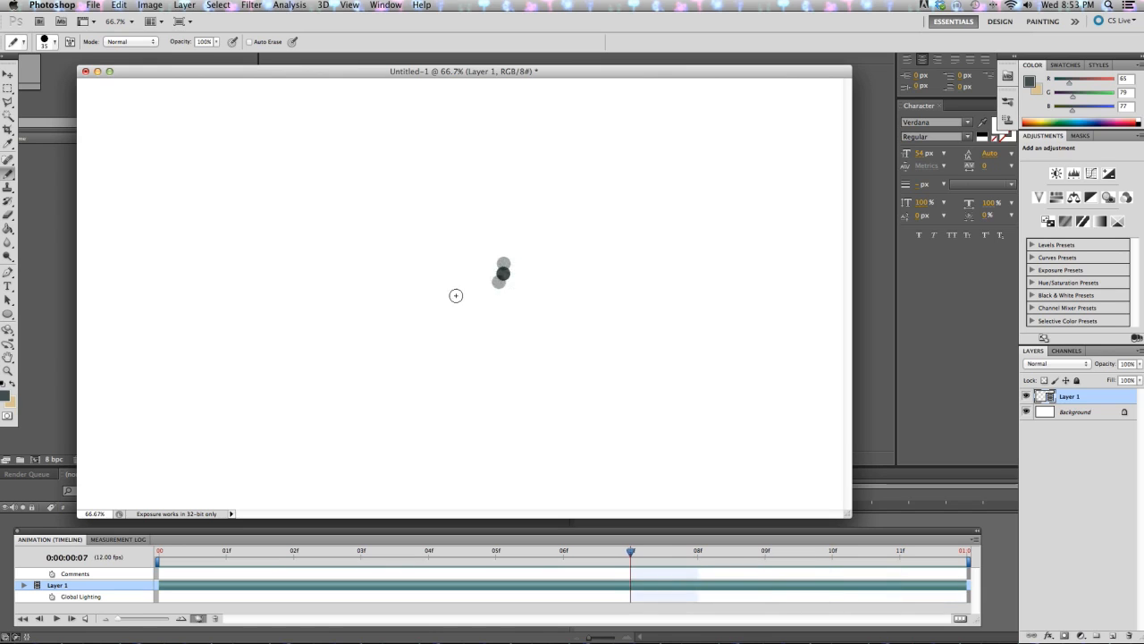
key("Left")
key("Left")
key("Left")
key("Left")
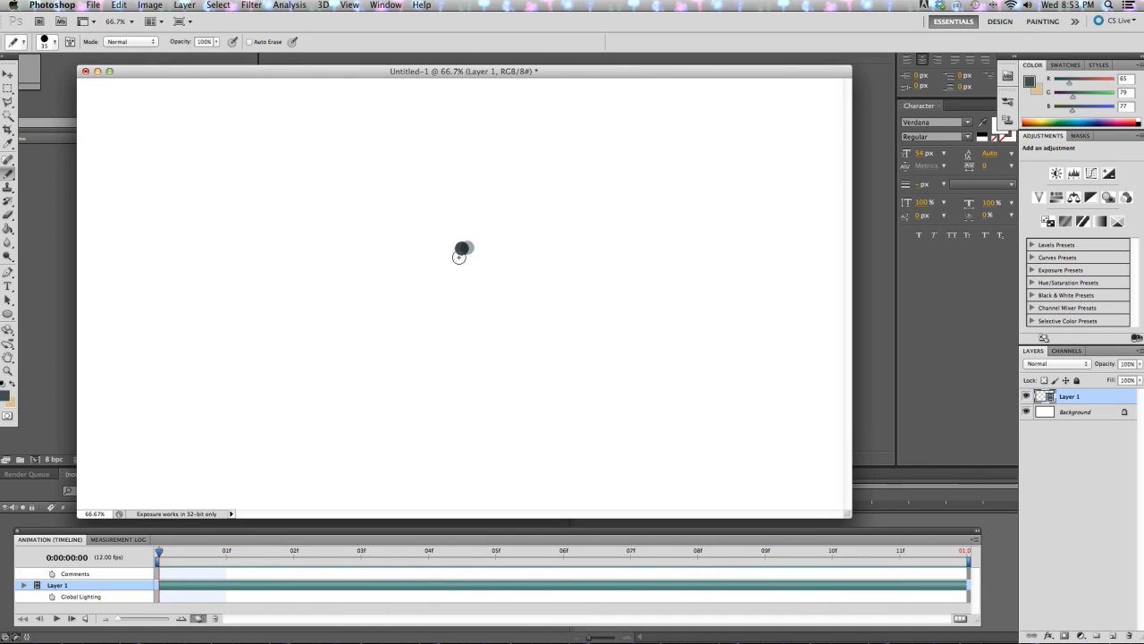
key("Right")
key("Right")
key("Right")
key("Right")
key("Right")
key("Right")
key("Right")
key("Right")
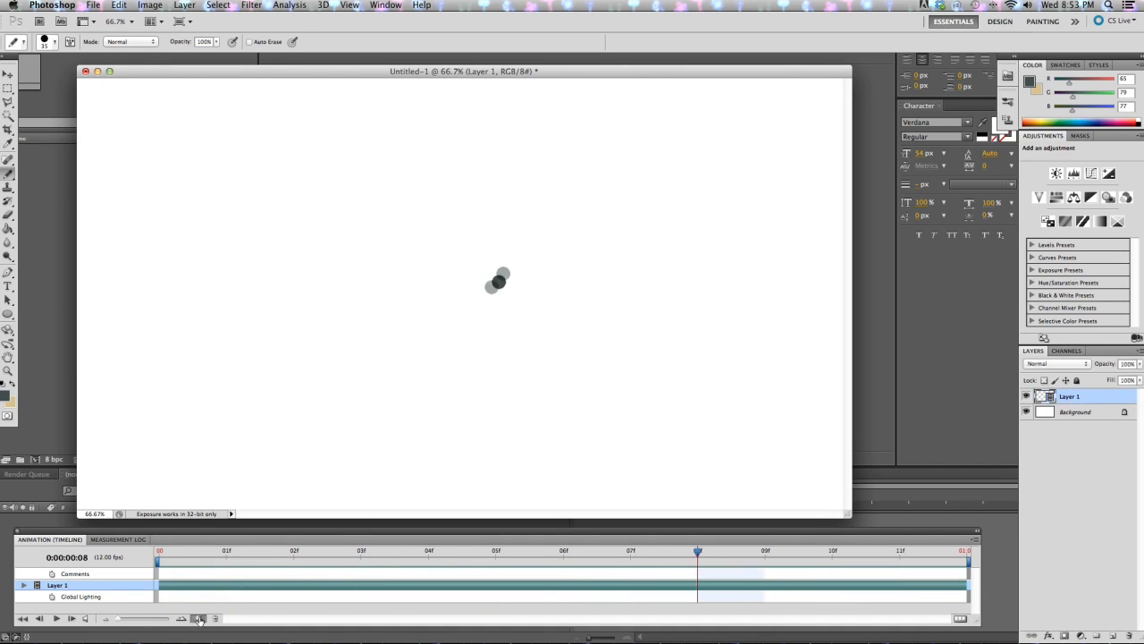
Disable onion skins and play the dot animation
left_click(198, 618)
key("space")
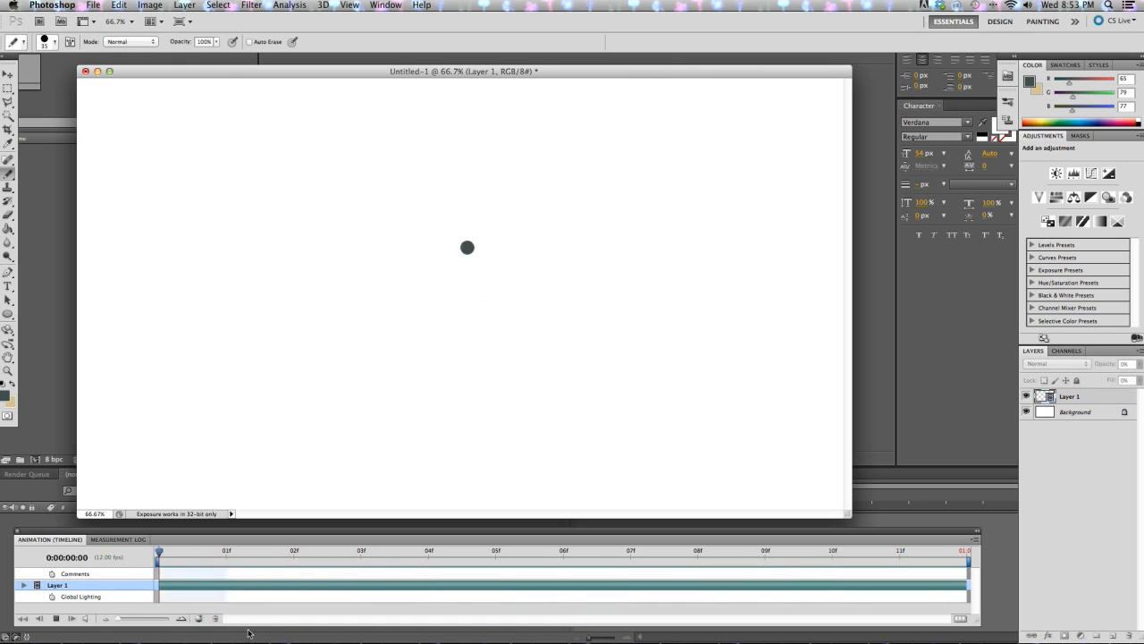
key("space")
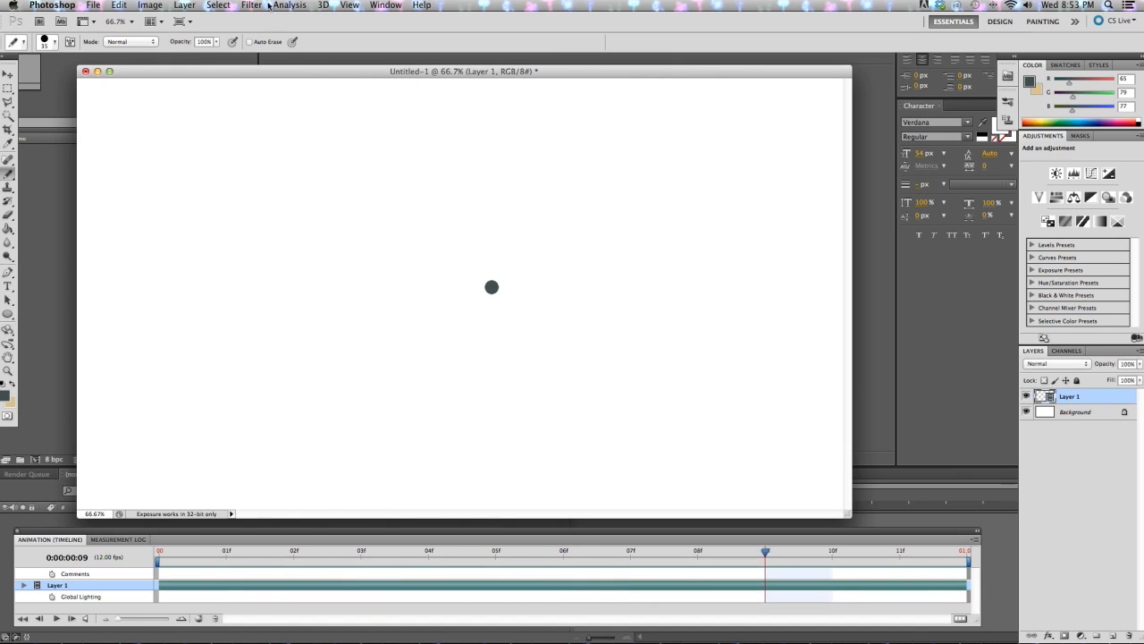
Add a new blank video layer above Layer 1
left_click(184, 5)
mouse_move(230, 213)
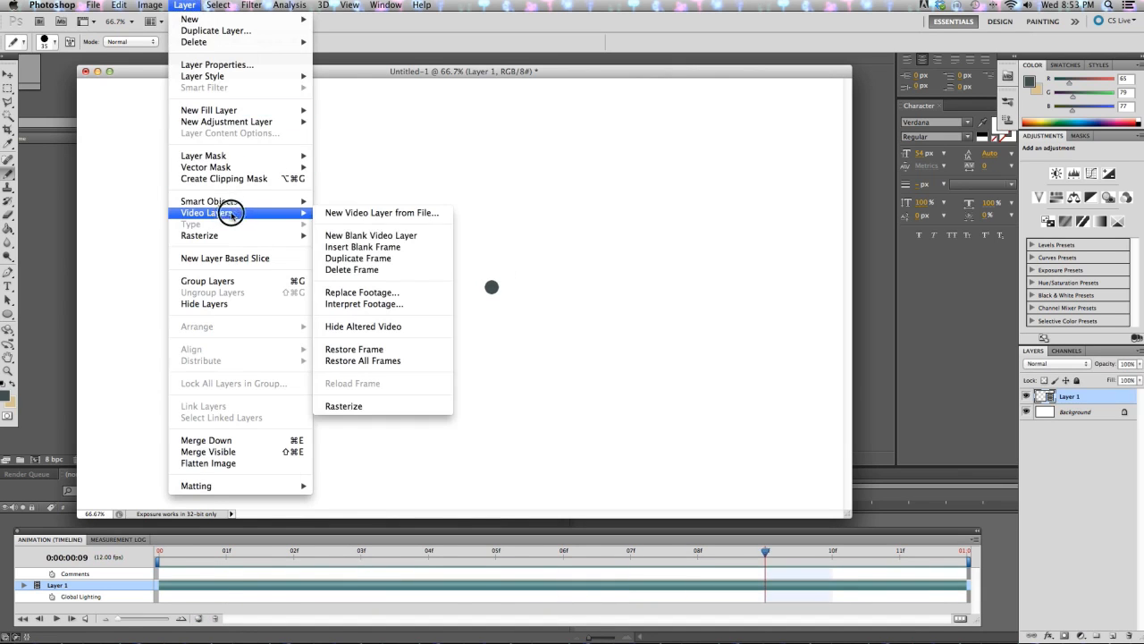
left_click(417, 235)
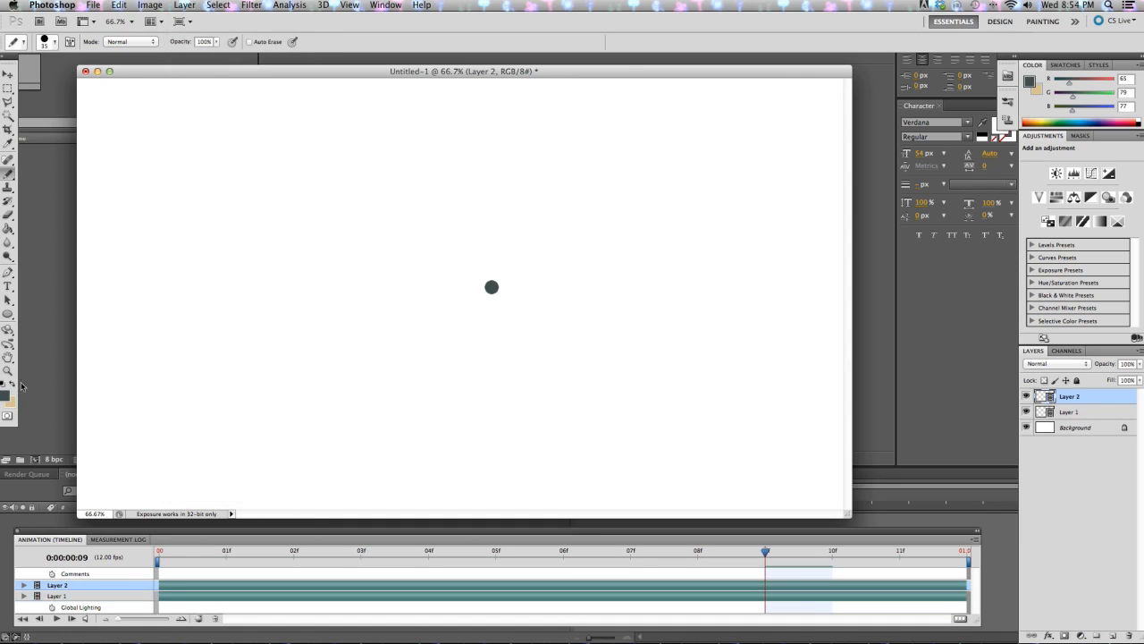
Set the foreground colour to teal (RGB 32, 140, 126) and move Layer 2 below Layer 1
left_click(6, 395)
left_click(855, 345)
left_click(861, 312)
left_click(1019, 230)
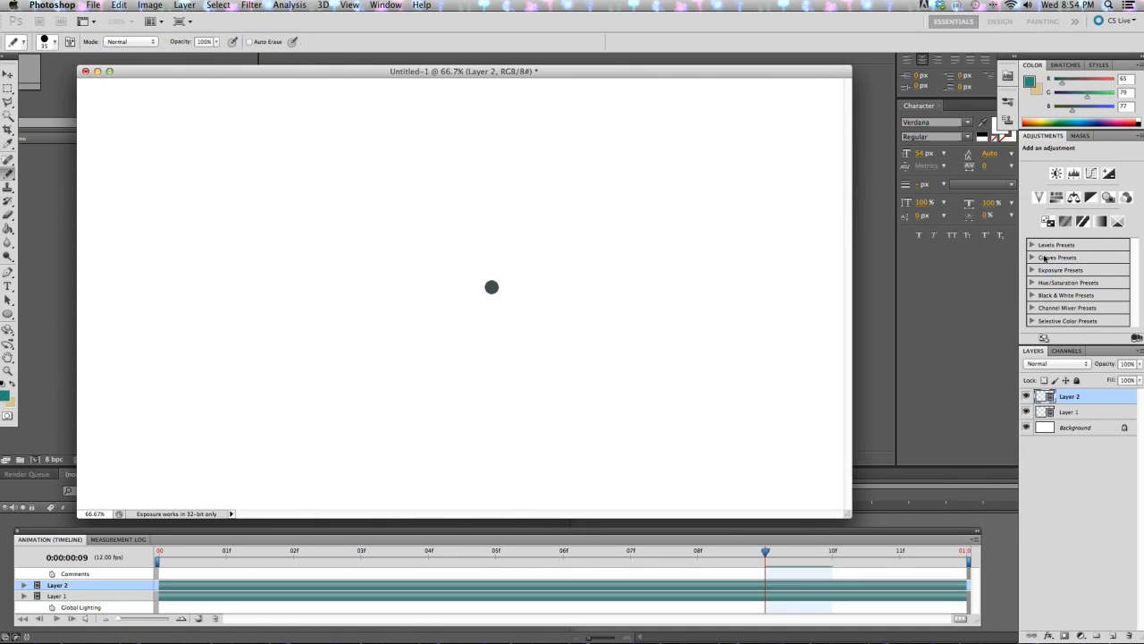
left_click_drag(1077, 401, 1076, 414)
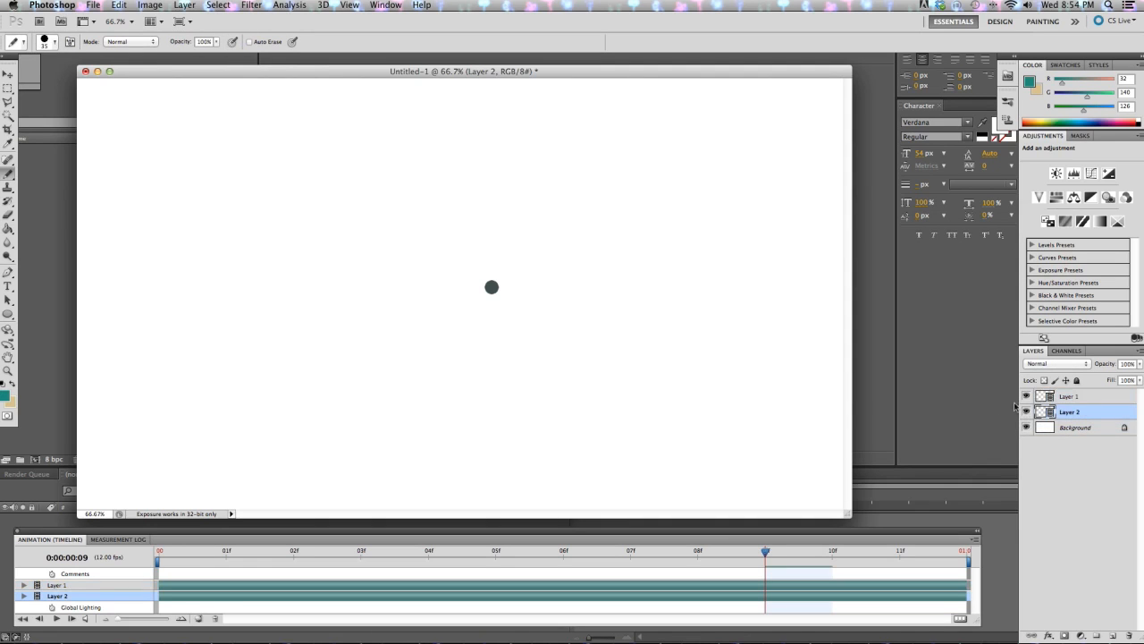
Enlarge the pencil to 70 px and paint a teal dot on frames 9 to 11 of Layer 2, near the small dark dot
key("bracketright")
key("bracketright")
key("bracketright")
left_click(506, 283)
key("Right")
key("Right")
left_click(486, 287)
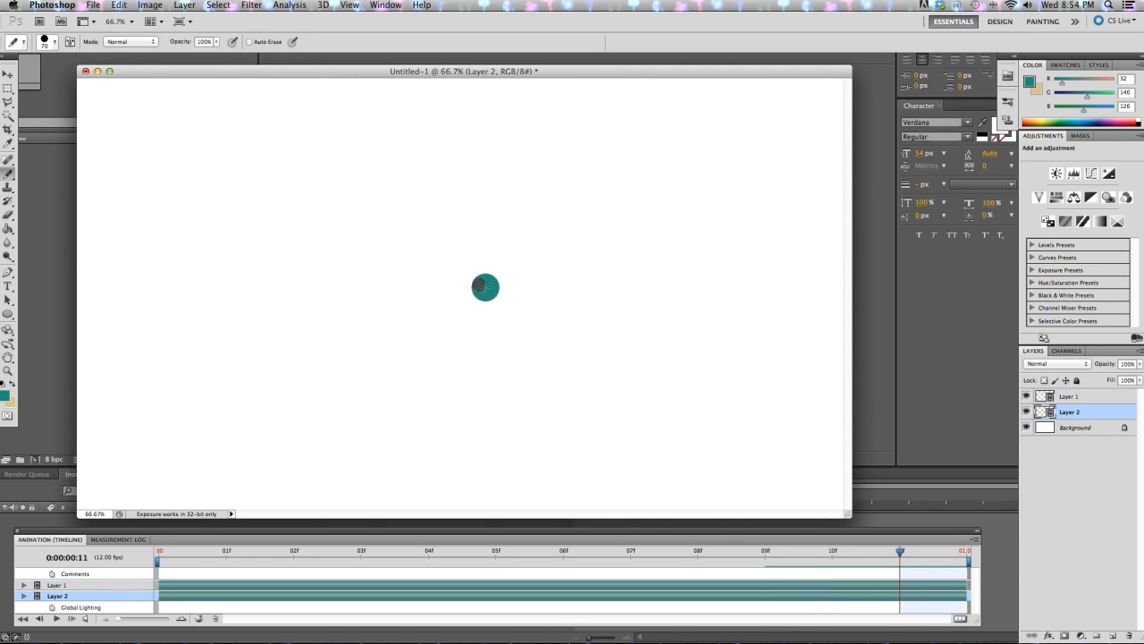
key("Left")
key("Left")
key("Left")
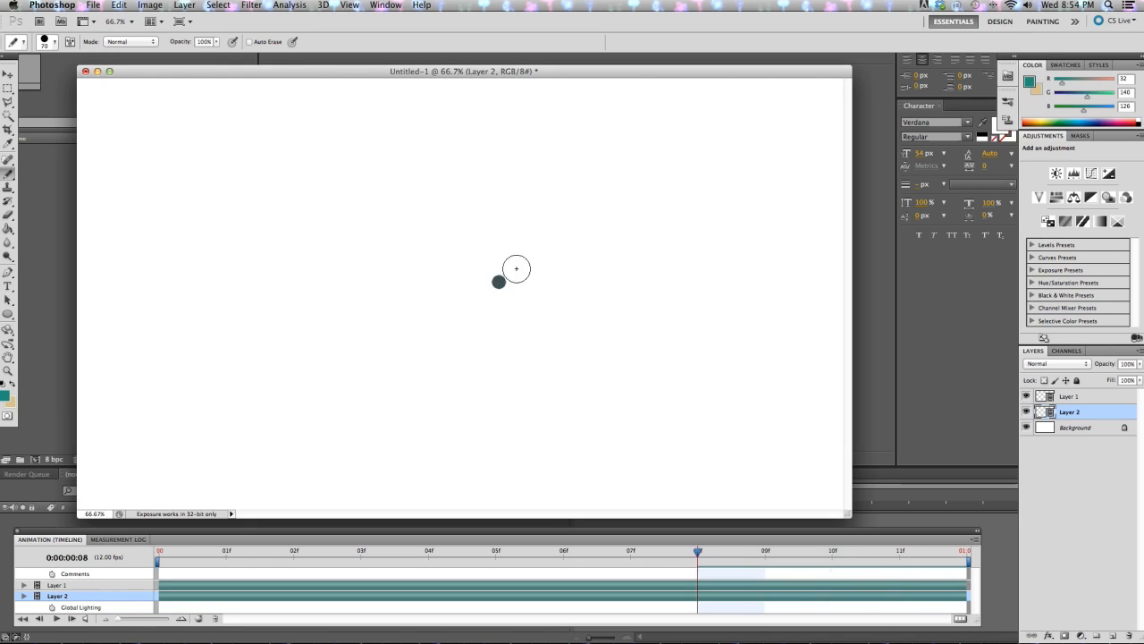
Paint a teal dot on each frame from 8 back to 0, moving it counterclockwise over the top and down around the loop
left_click(513, 260)
key("Left")
left_click(500, 244)
key("Left")
left_click(480, 238)
key("Left")
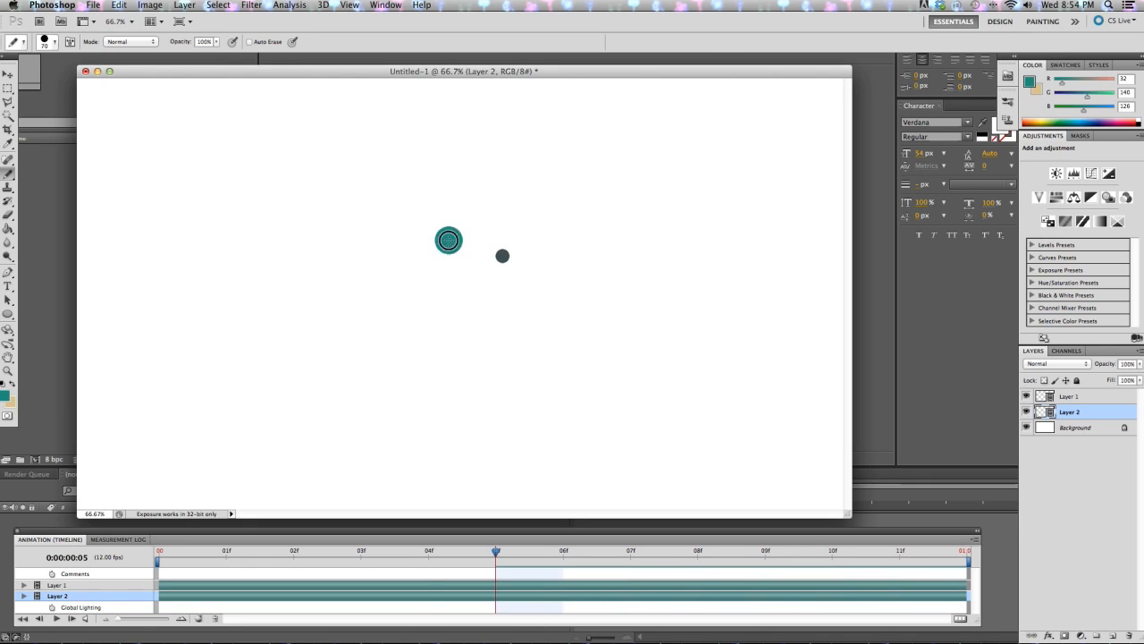
left_click(444, 249)
key("Left")
left_click(442, 264)
key("Left")
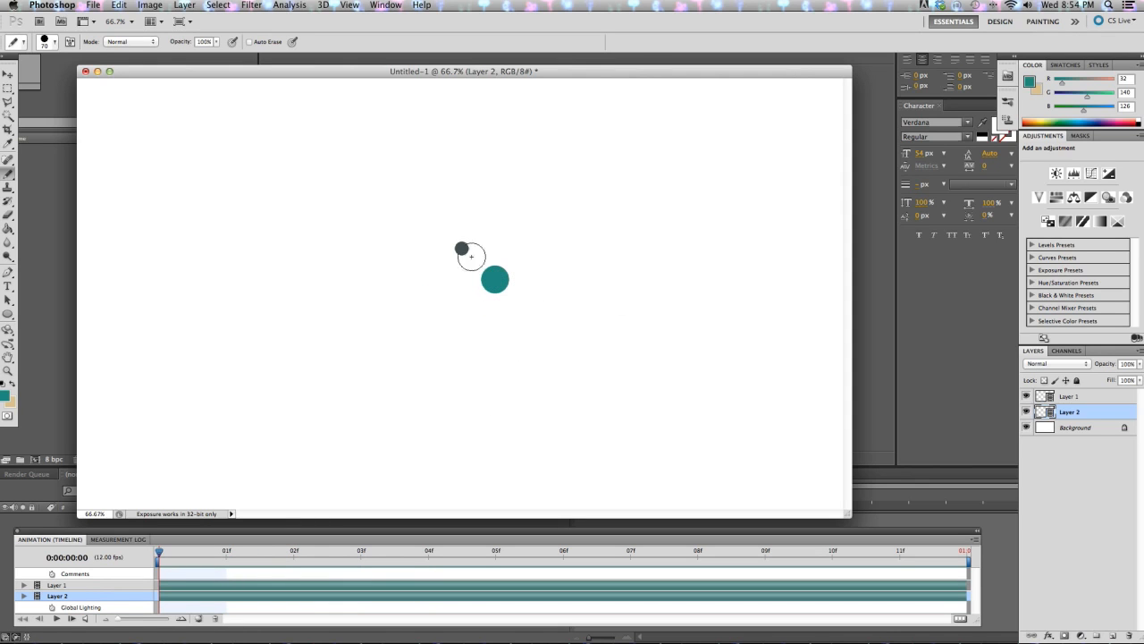
Add another blank video layer and place it below Layer 2, above the Background
left_click(184, 4)
mouse_move(274, 217)
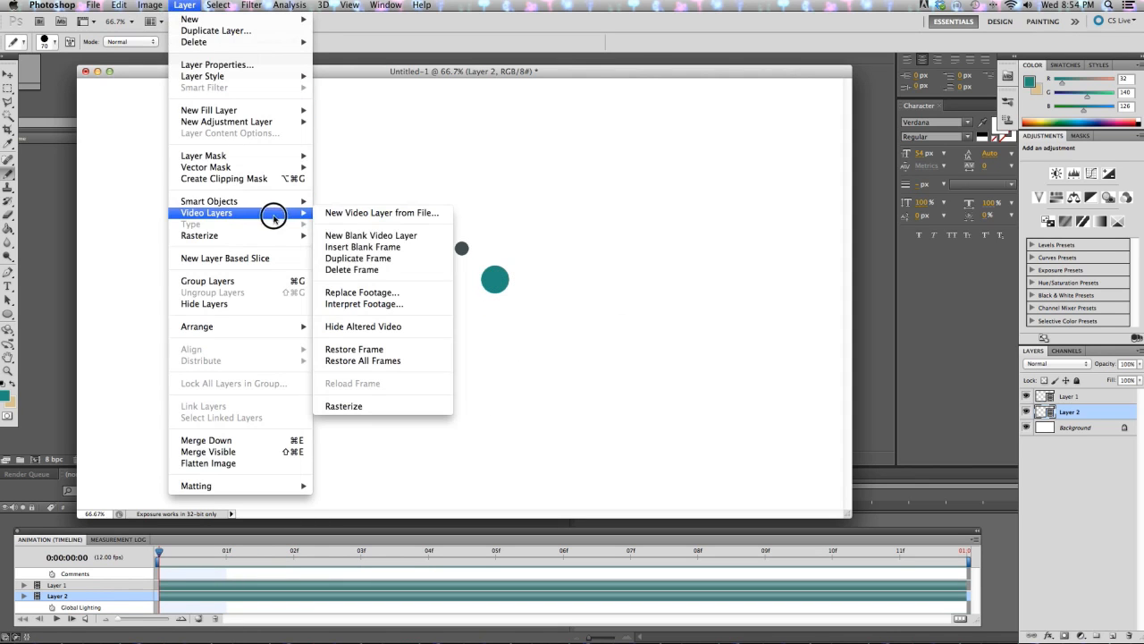
left_click(375, 235)
left_click_drag(1070, 411, 1068, 435)
Set the foreground colour to golden yellow (RGB 210, 180, 43)
left_click(3, 398)
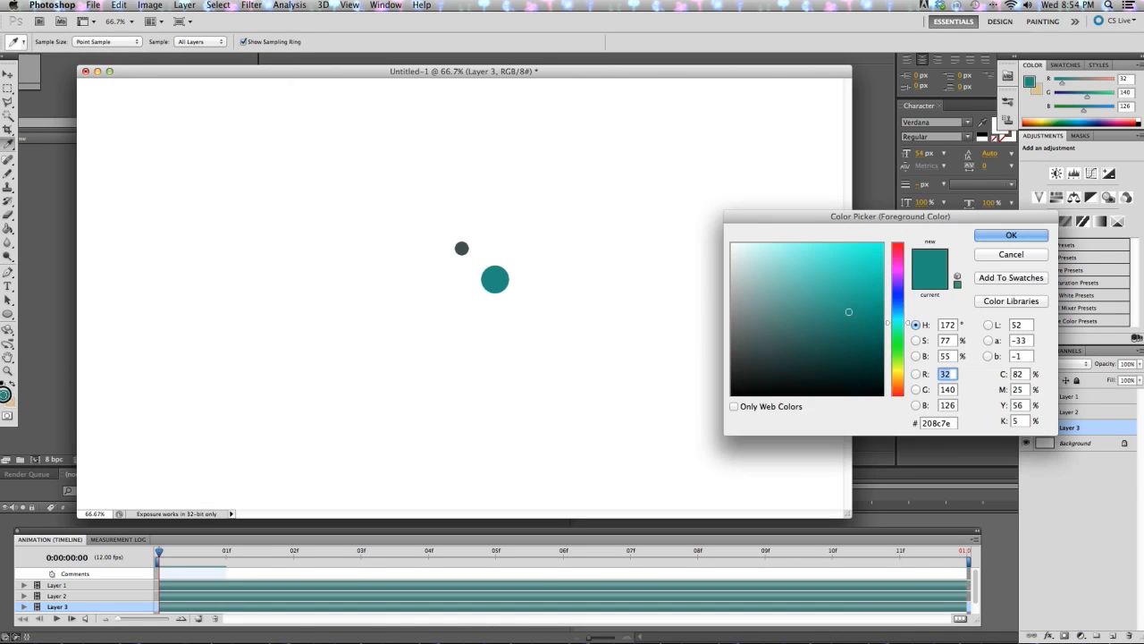
left_click(896, 369)
left_click_drag(878, 332, 864, 294)
left_click_drag(897, 370, 852, 276)
left_click(896, 375)
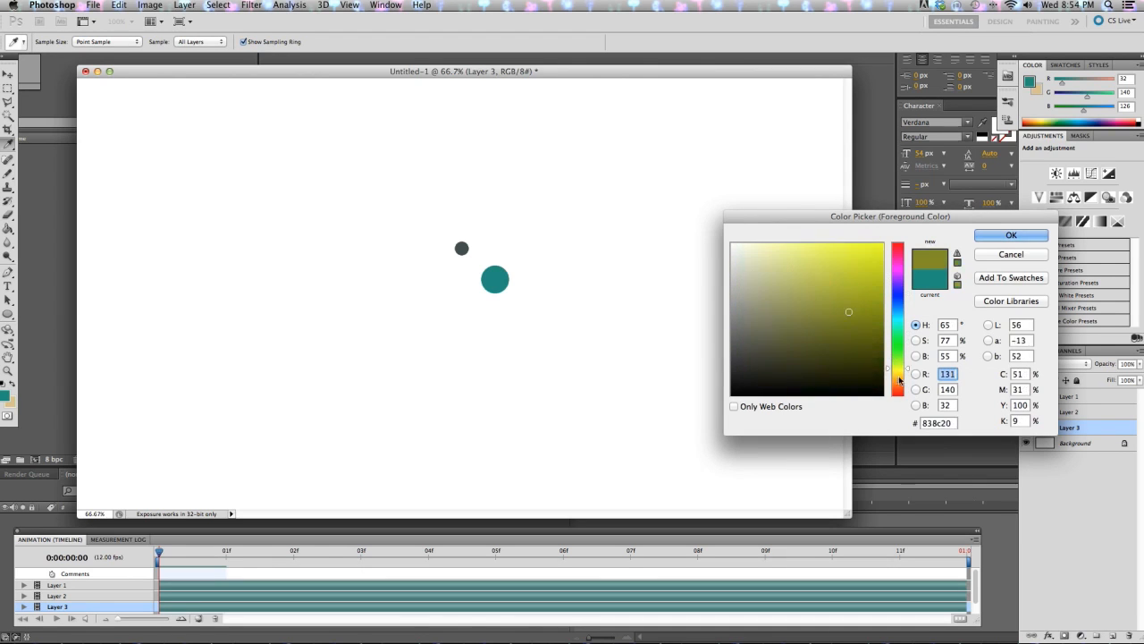
left_click(852, 269)
left_click(1011, 236)
Enlarge the pencil to 150 px and paint a yellow dot on frames 0 to 6 of Layer 3, moving it counterclockwise
key("b")
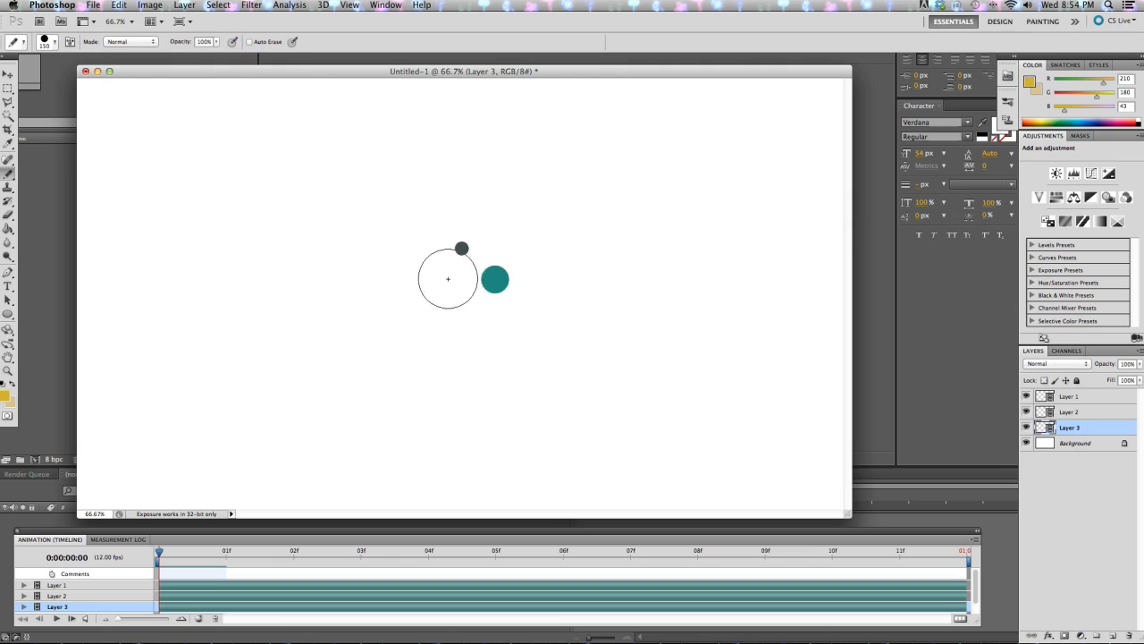
left_click(449, 275)
key("Right")
left_click(466, 283)
key("Right")
left_click(479, 276)
key("Right")
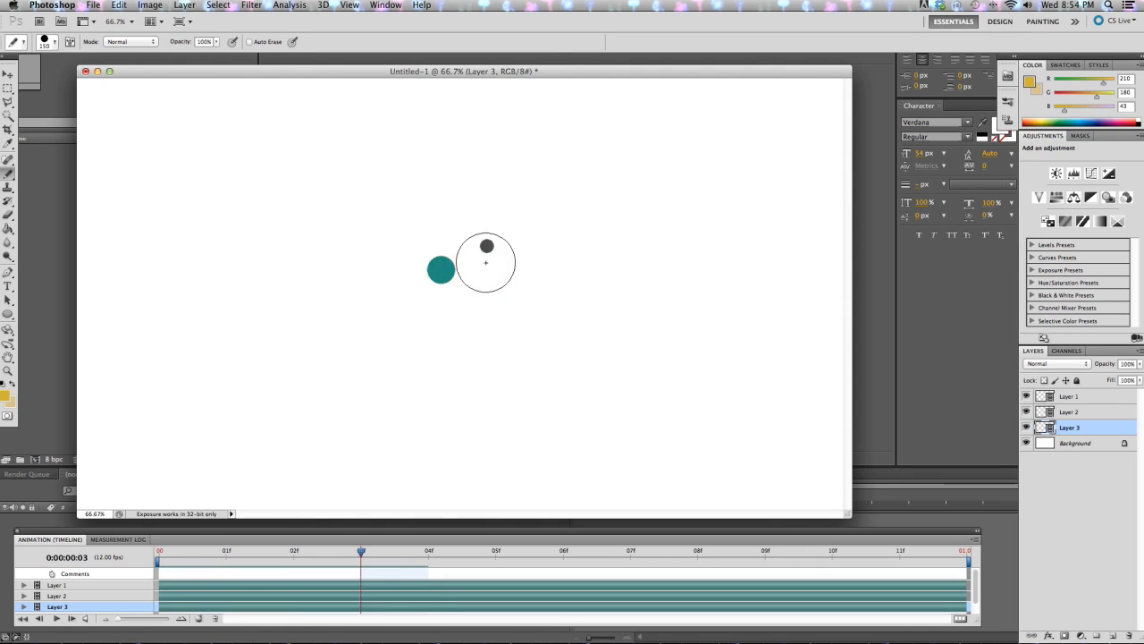
left_click(490, 263)
key("Right")
left_click(488, 253)
key("Right")
left_click(472, 243)
key("Right")
left_click(453, 243)
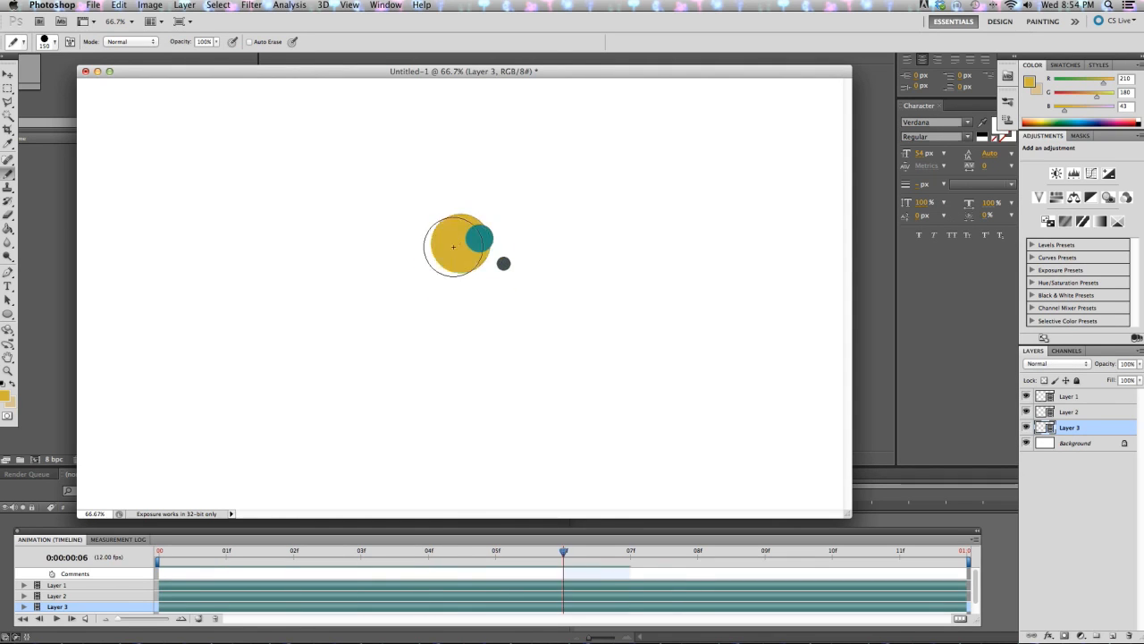
Paint the yellow dot on frames 7 to 11, moving it gradually down the loop's left side
key("Right")
left_click(450, 245)
key("Right")
left_click(447, 250)
key("Right")
left_click(446, 256)
key("Right")
left_click(448, 260)
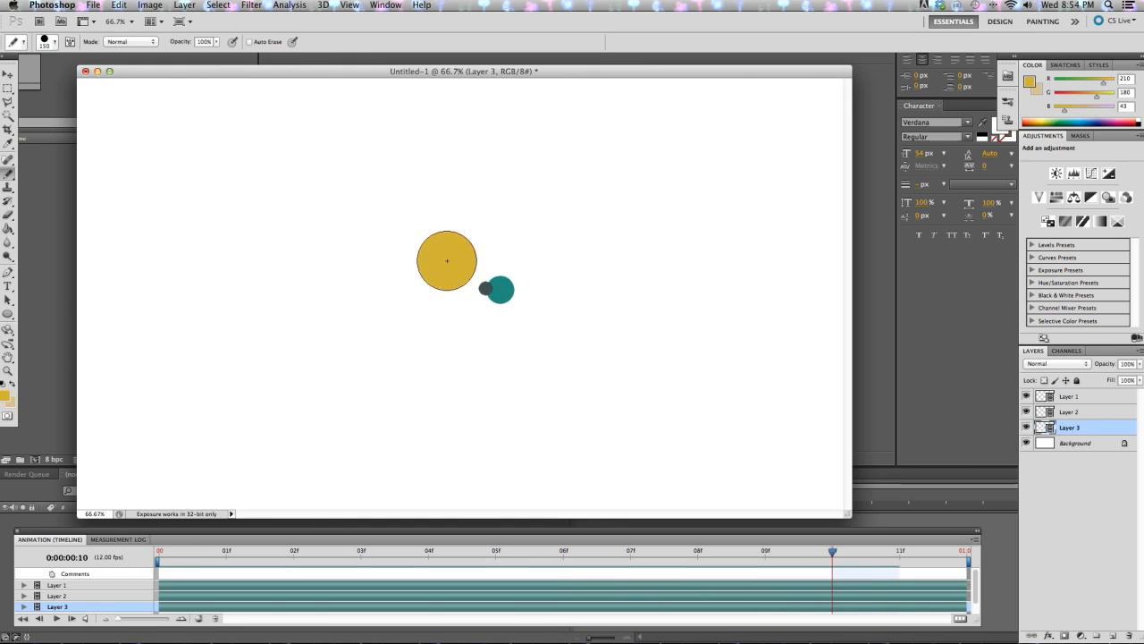
key("Right")
left_click(449, 266)
Play back the three-layer animation and hide the Background layer
key("space")
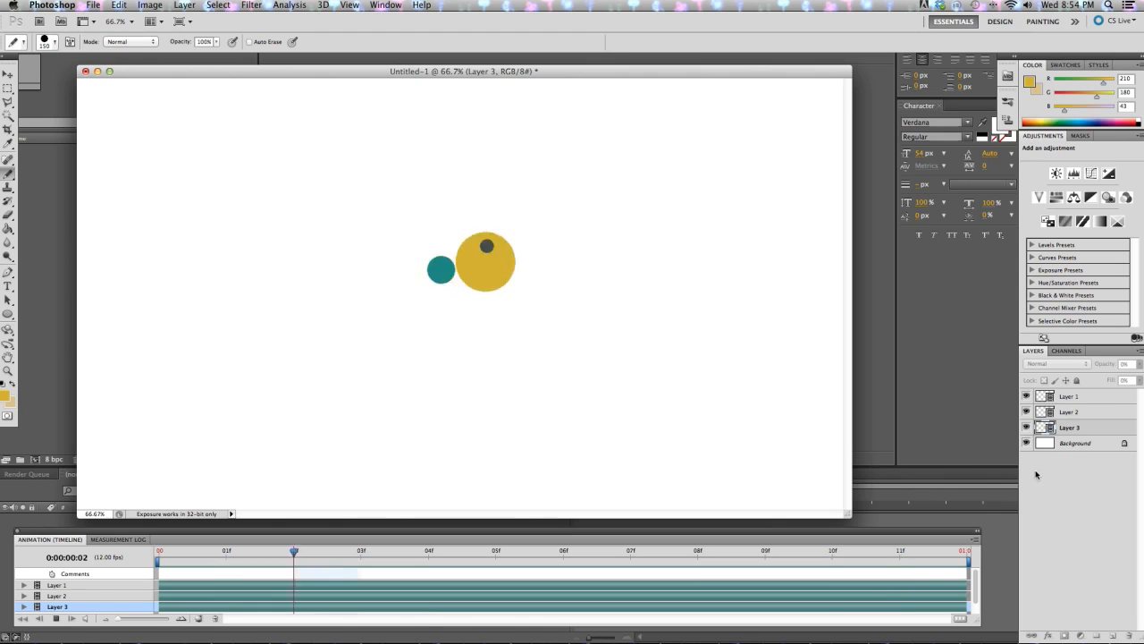
key("space")
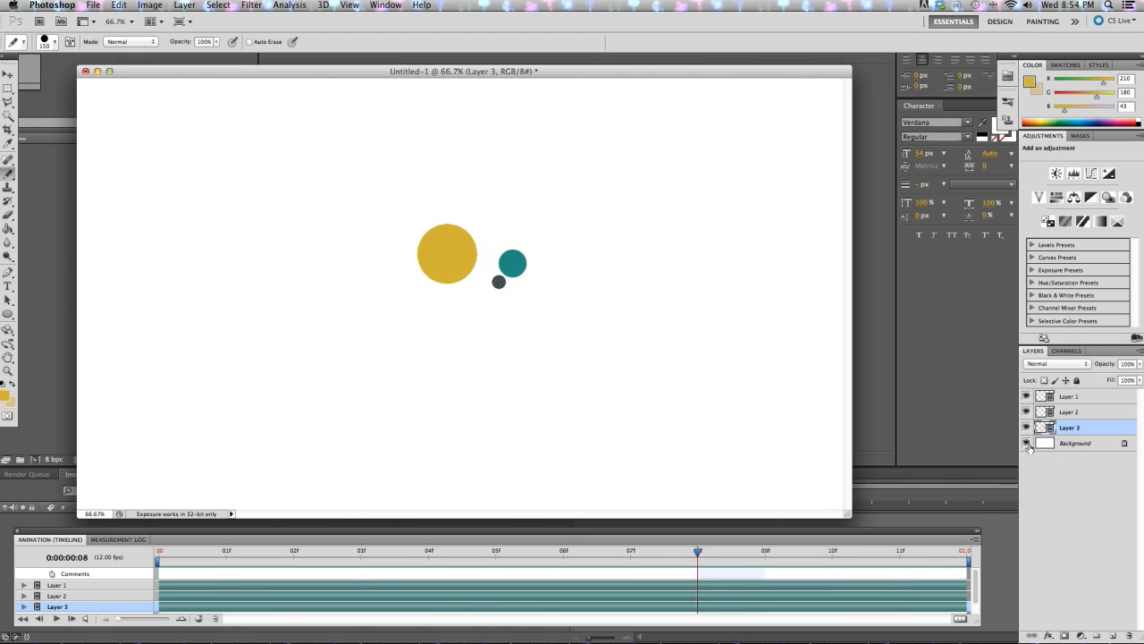
left_click(1027, 443)
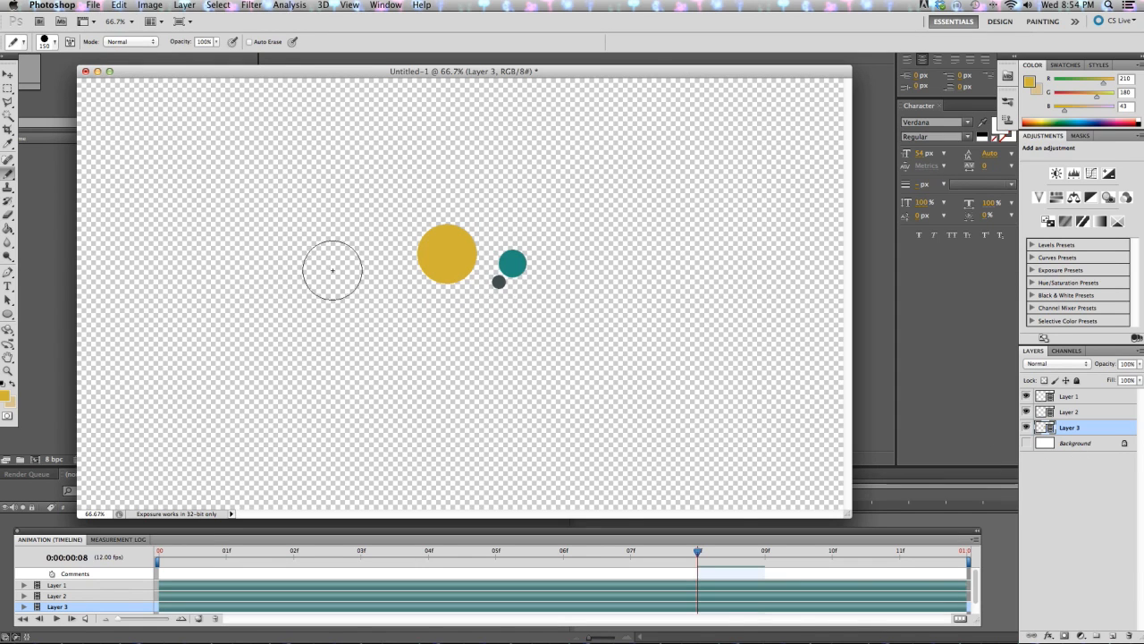
Open the Render Video settings for export and name the PNG image sequence balls
left_click(93, 6)
mouse_move(206, 283)
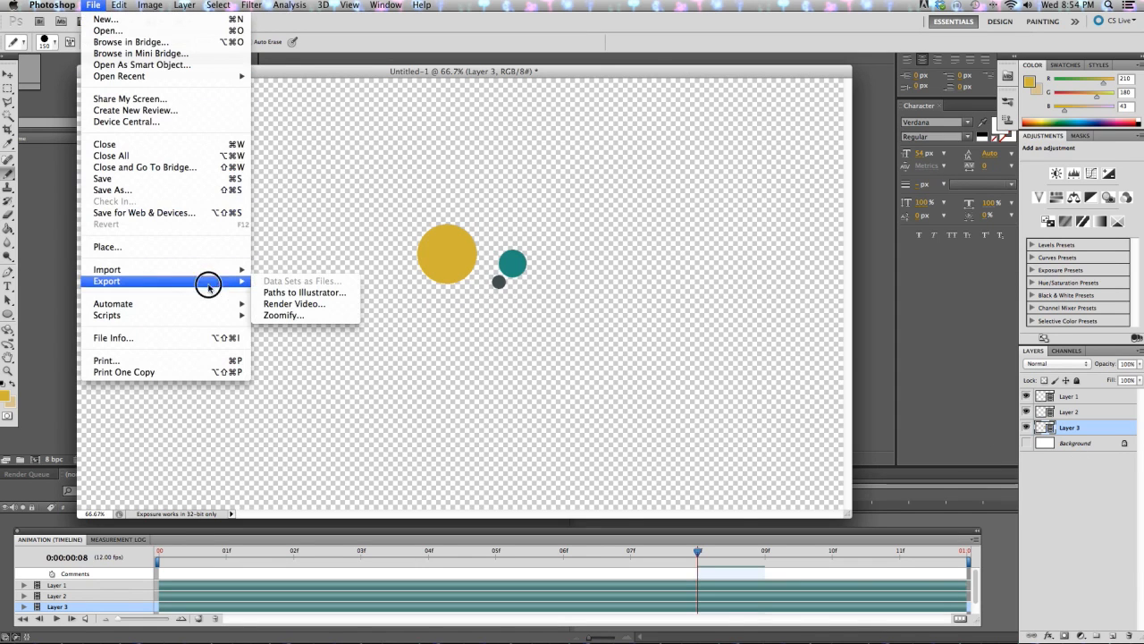
left_click(327, 303)
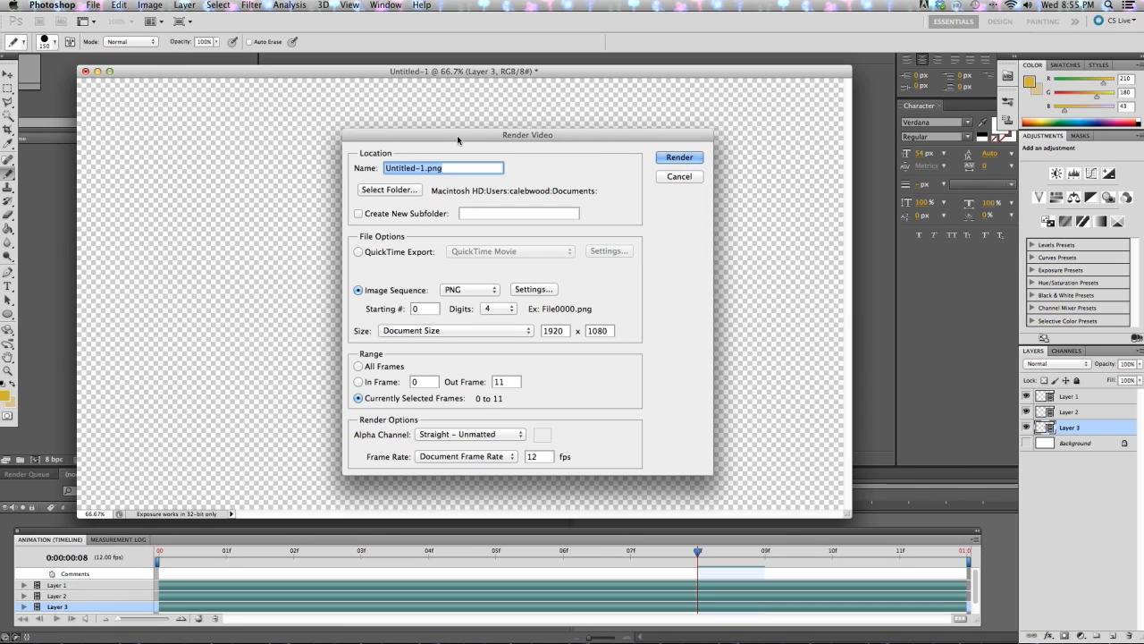
type("balls")
Render the PNG sequence into a new Desktop folder named balls
left_click(389, 189)
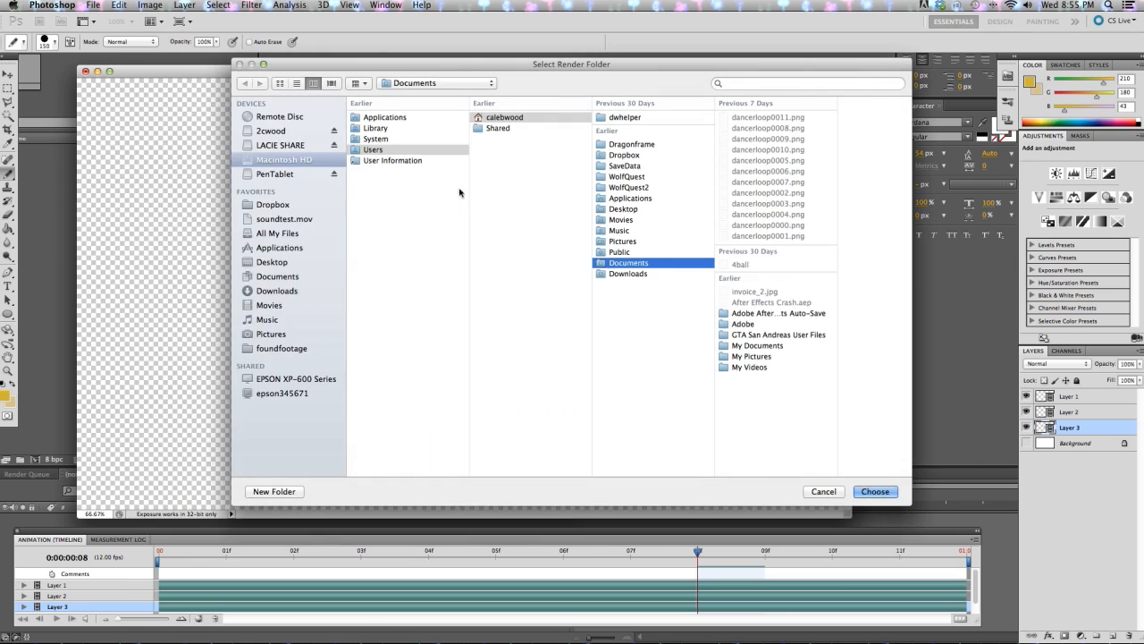
left_click(270, 262)
left_click(273, 490)
type("bal")
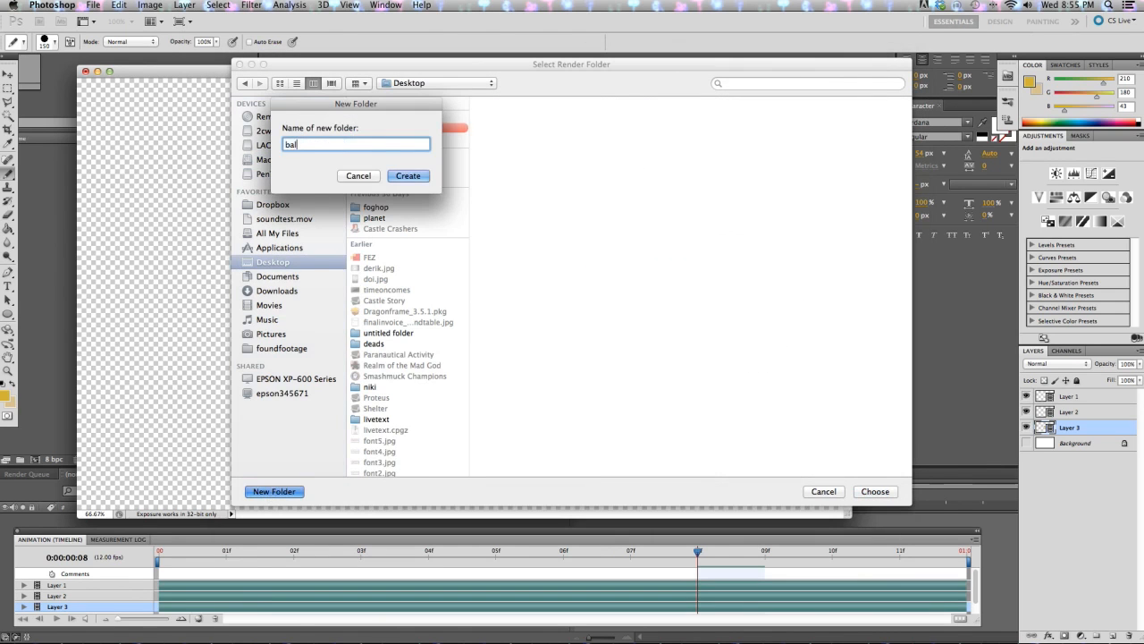
type("ls")
key("Return")
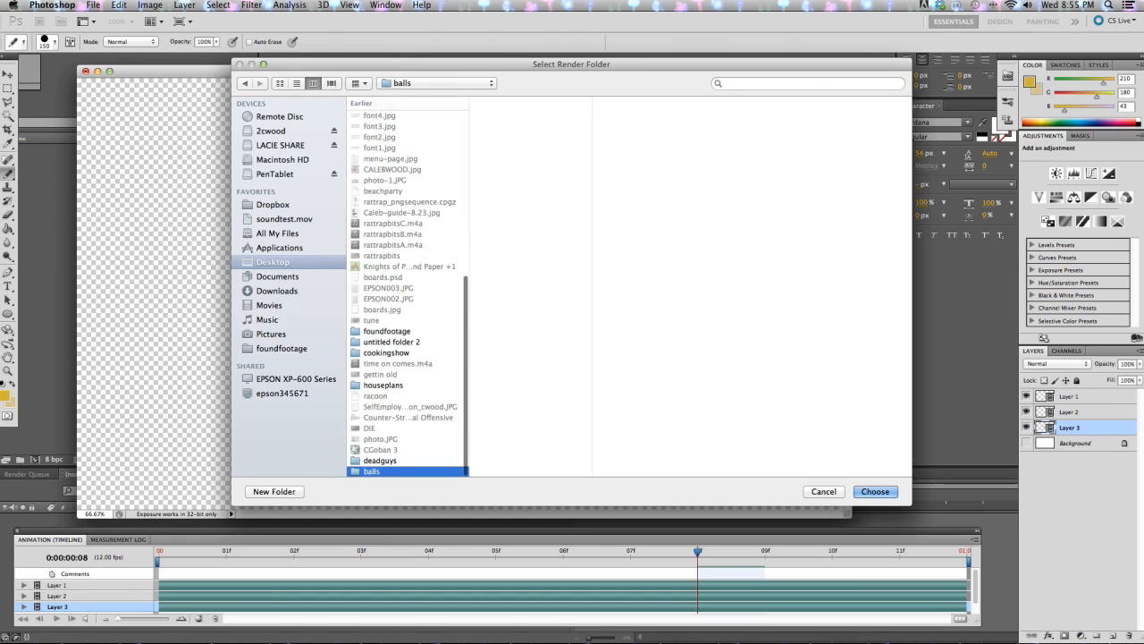
left_click(875, 492)
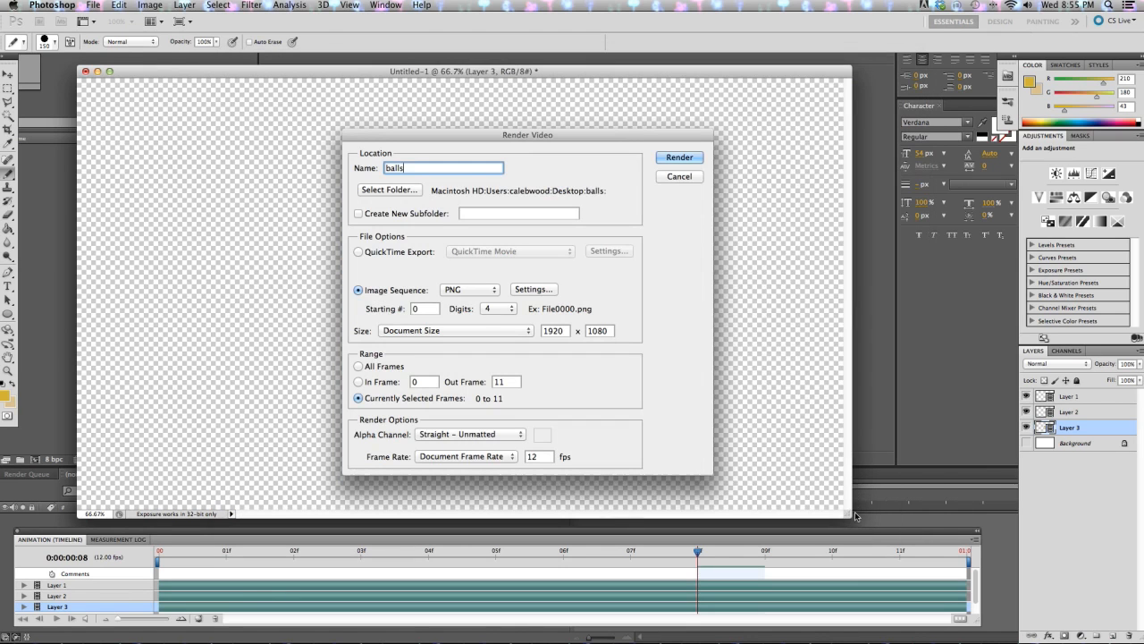
left_click(678, 158)
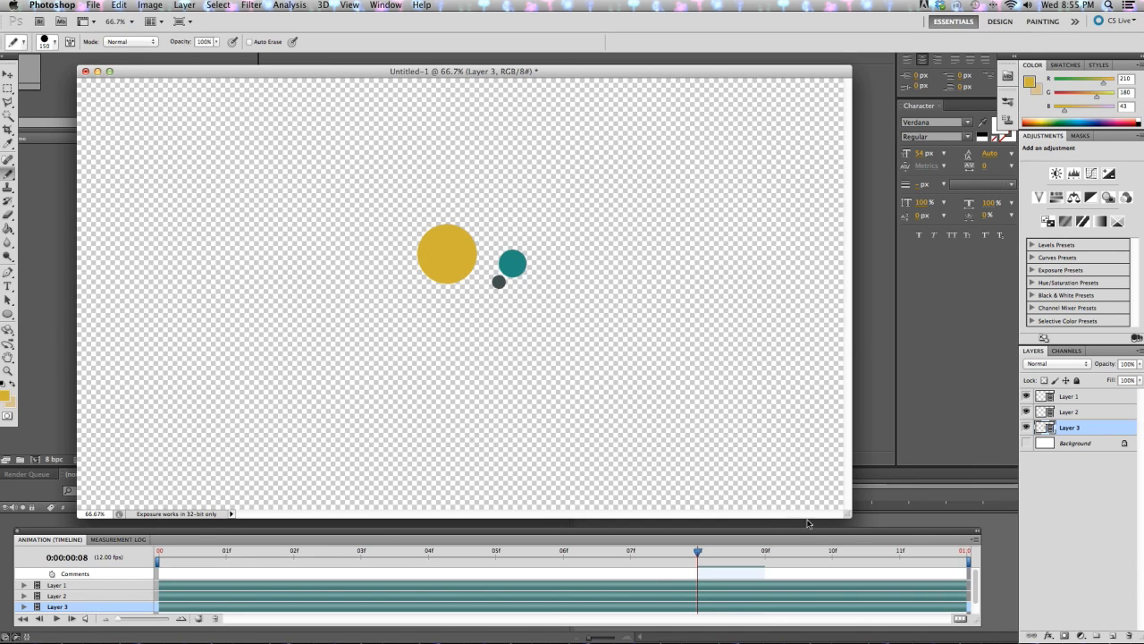
Shorten the timeline's work area to end at frame 5, and extend it back to the full duration
left_click_drag(968, 560, 497, 563)
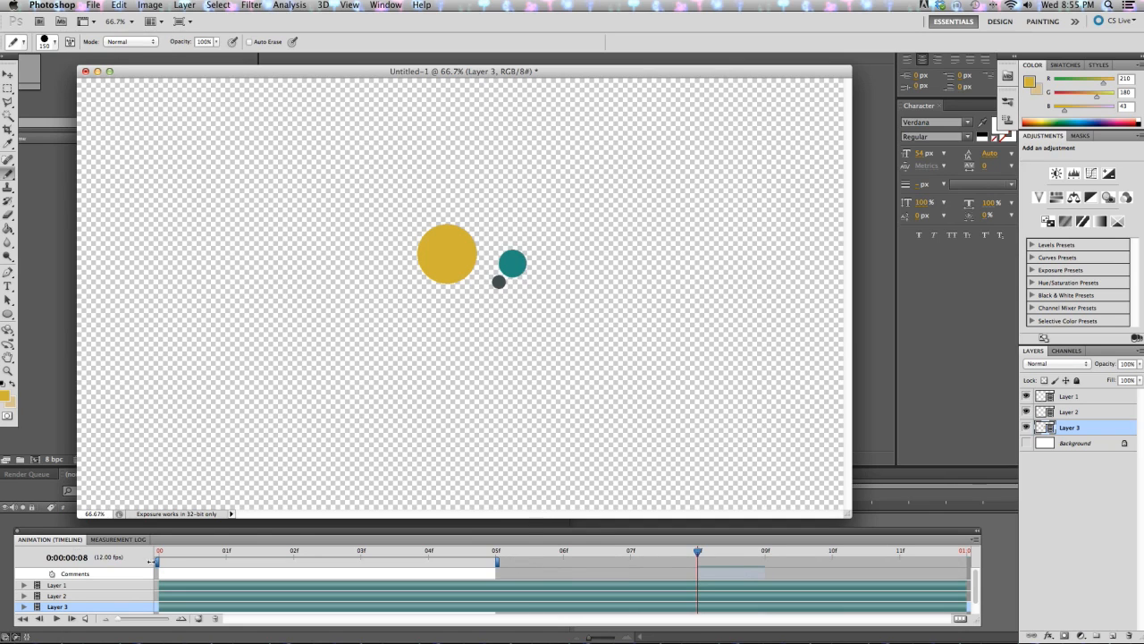
left_click_drag(174, 560, 141, 563)
left_click_drag(508, 560, 988, 570)
Switch to After Effects and import the Desktop balls folder's files as a PNG sequence, starting from balls0000.png
left_click(62, 355)
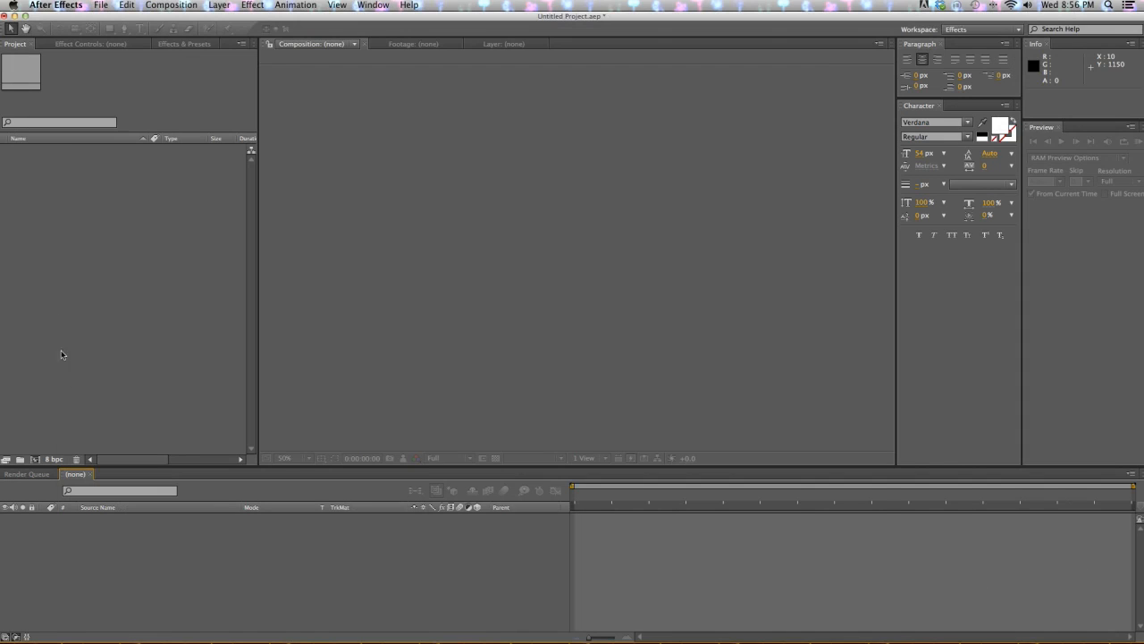
right_click(58, 306)
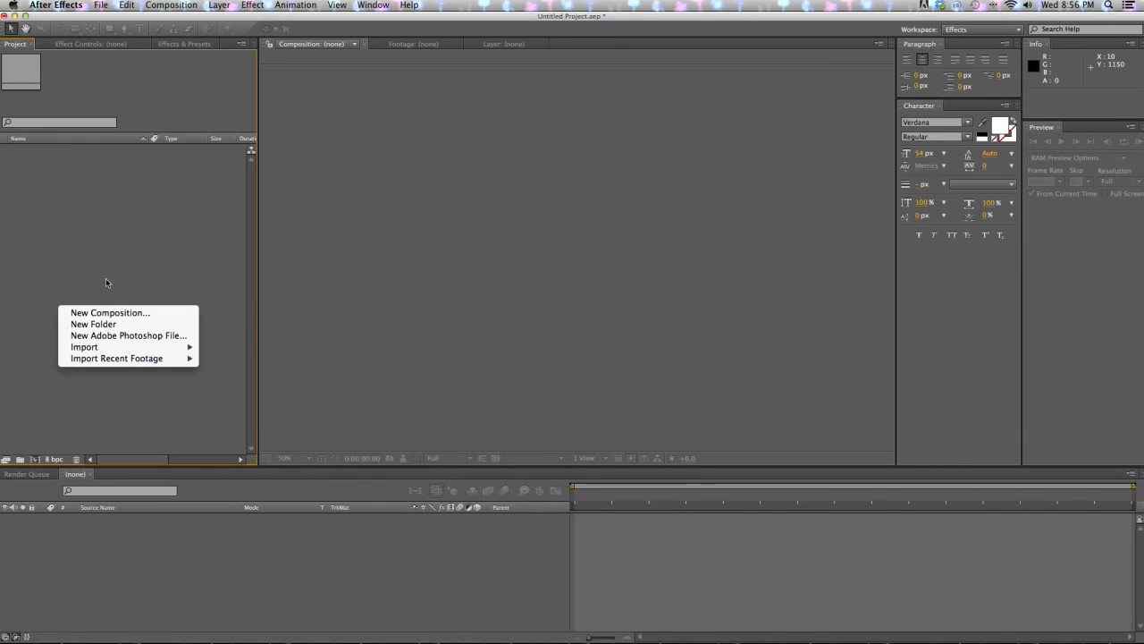
mouse_move(170, 347)
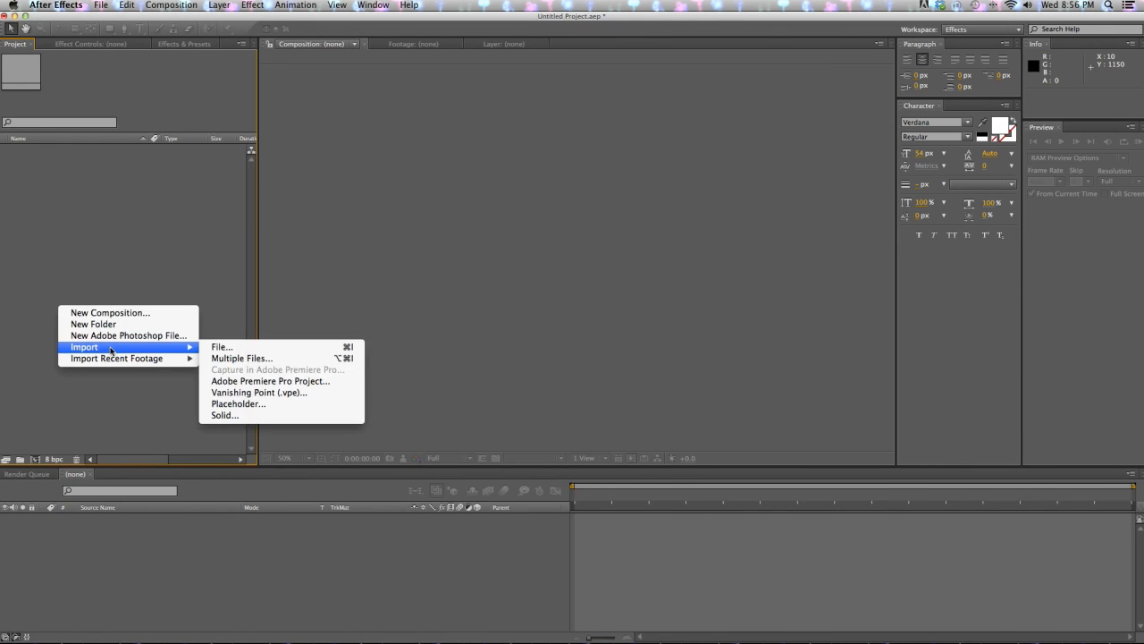
left_click(230, 347)
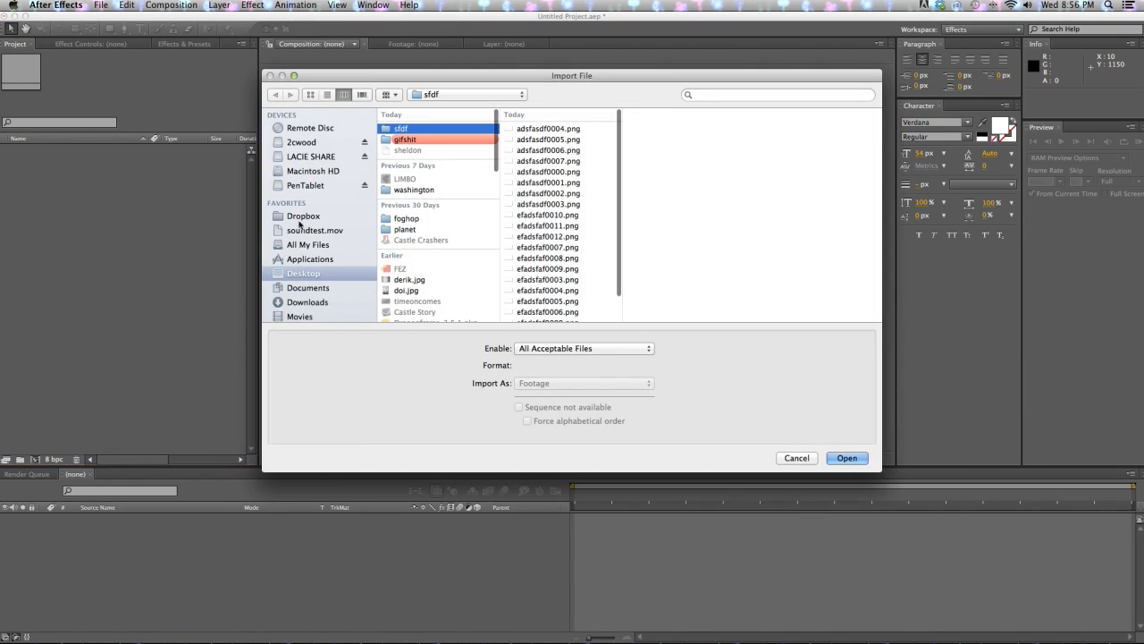
scroll(456, 180, "down", 5)
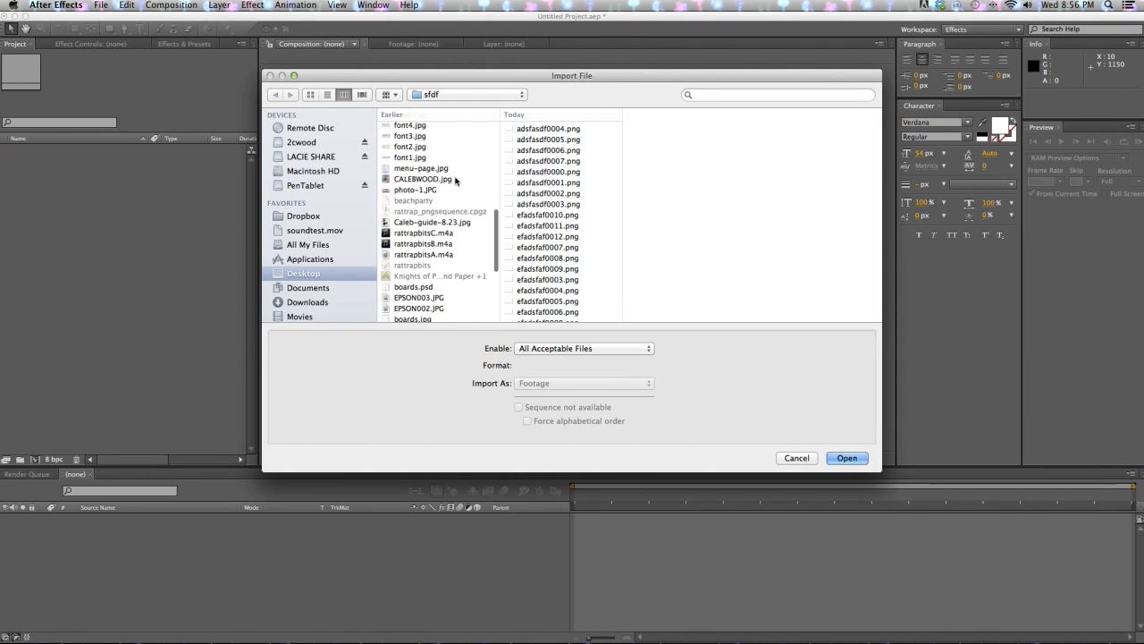
scroll(461, 179, "down", 5)
left_click(420, 317)
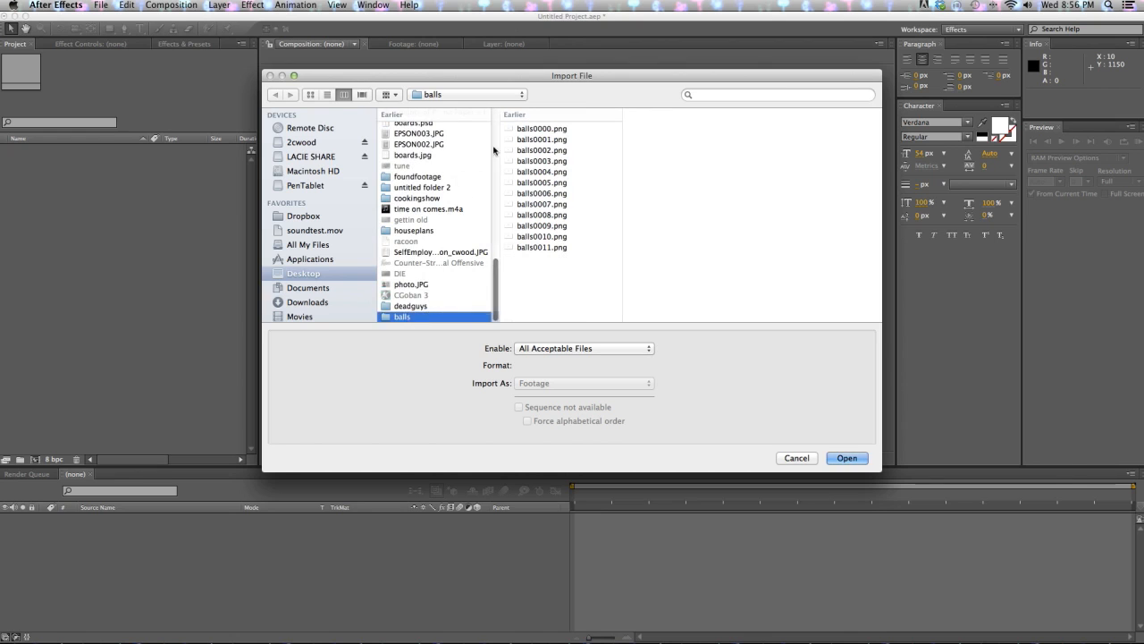
left_click(526, 128)
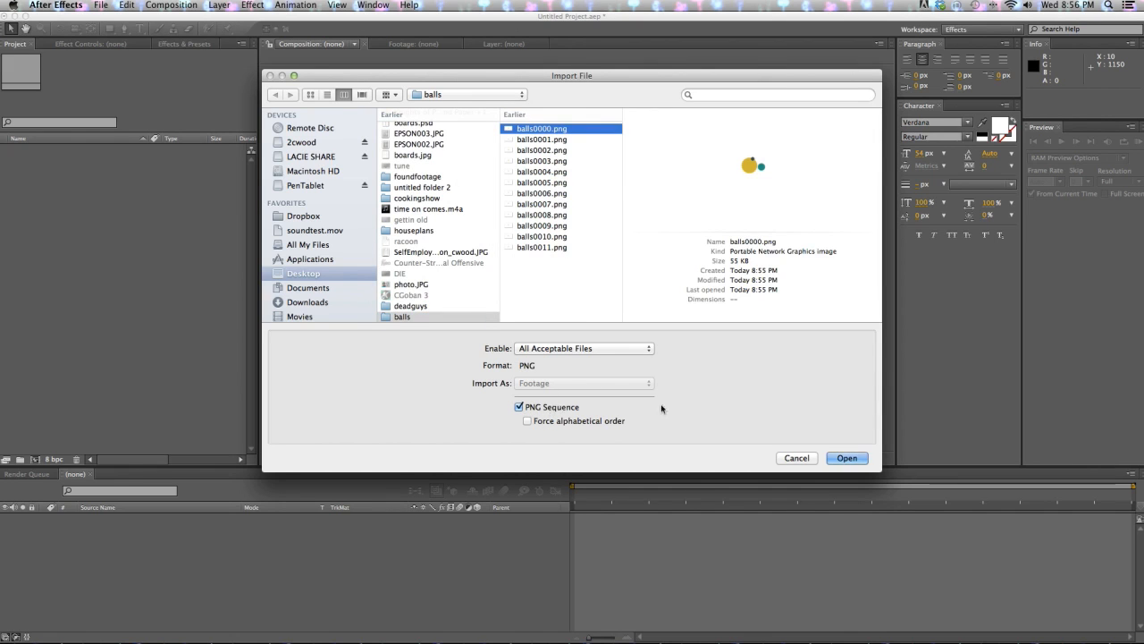
left_click(846, 458)
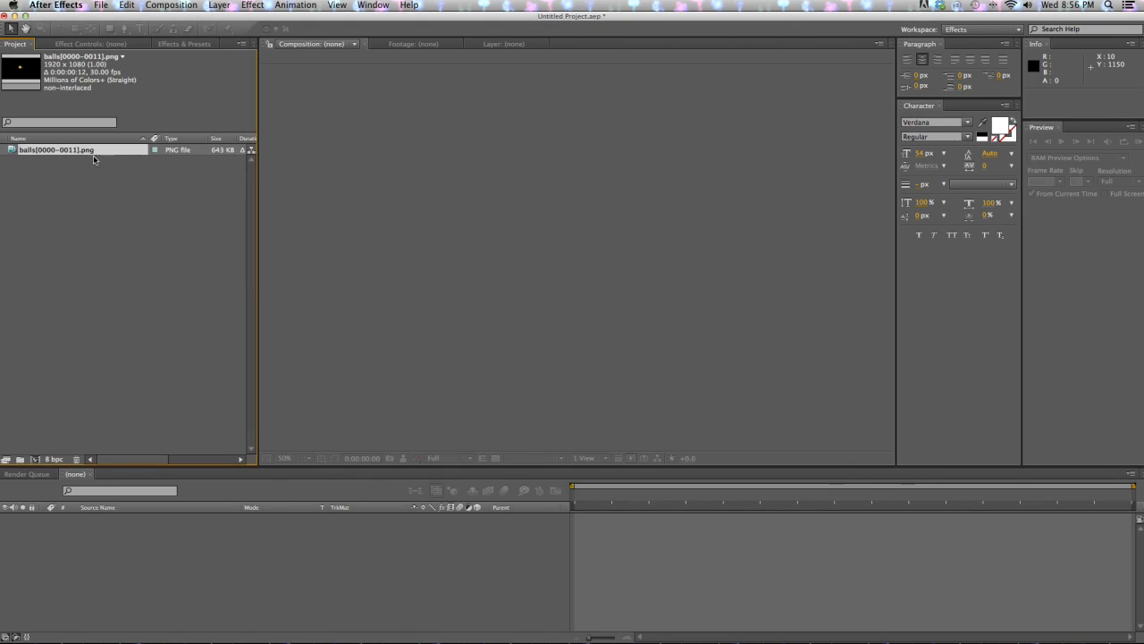
Interpret the imported balls sequence at an assumed frame rate of 12 frames per second
right_click(92, 152)
mouse_move(139, 192)
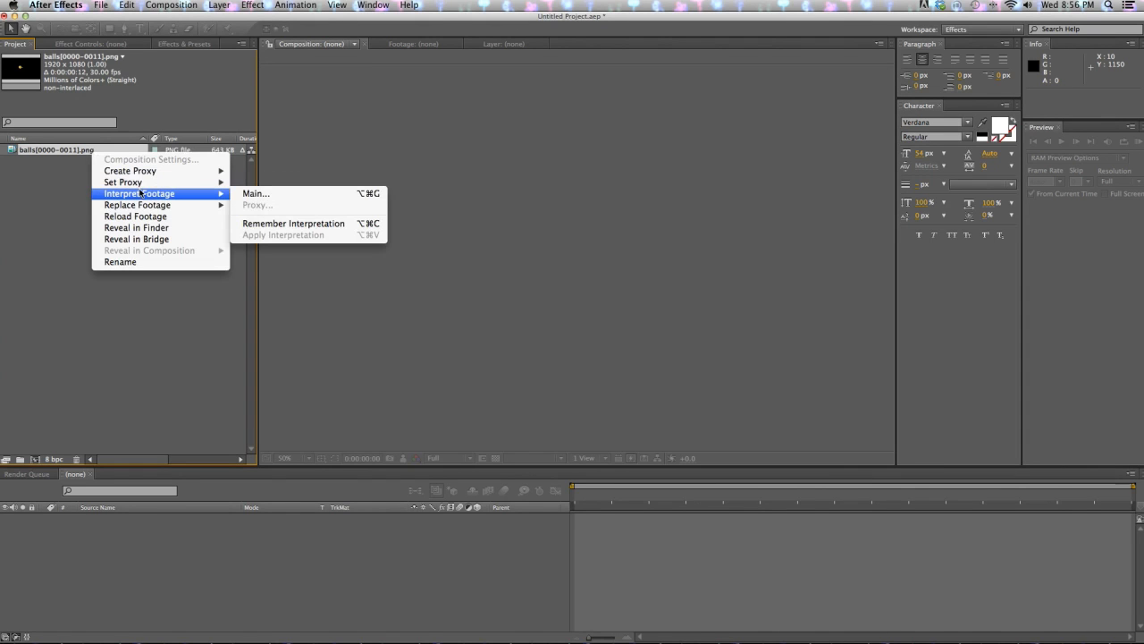
left_click(256, 193)
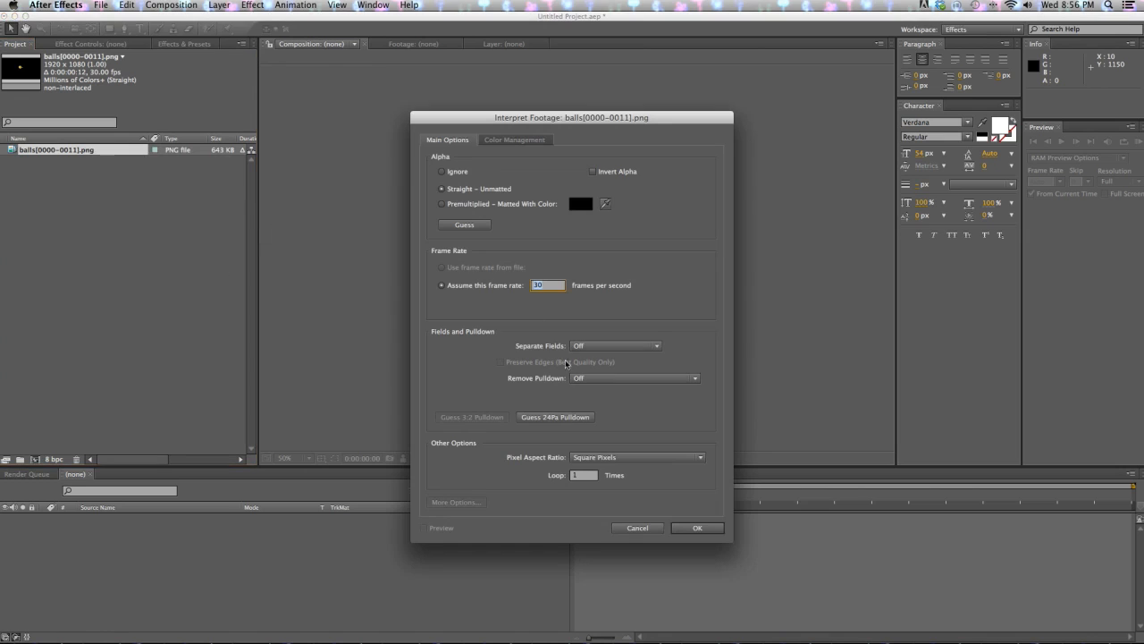
type("12")
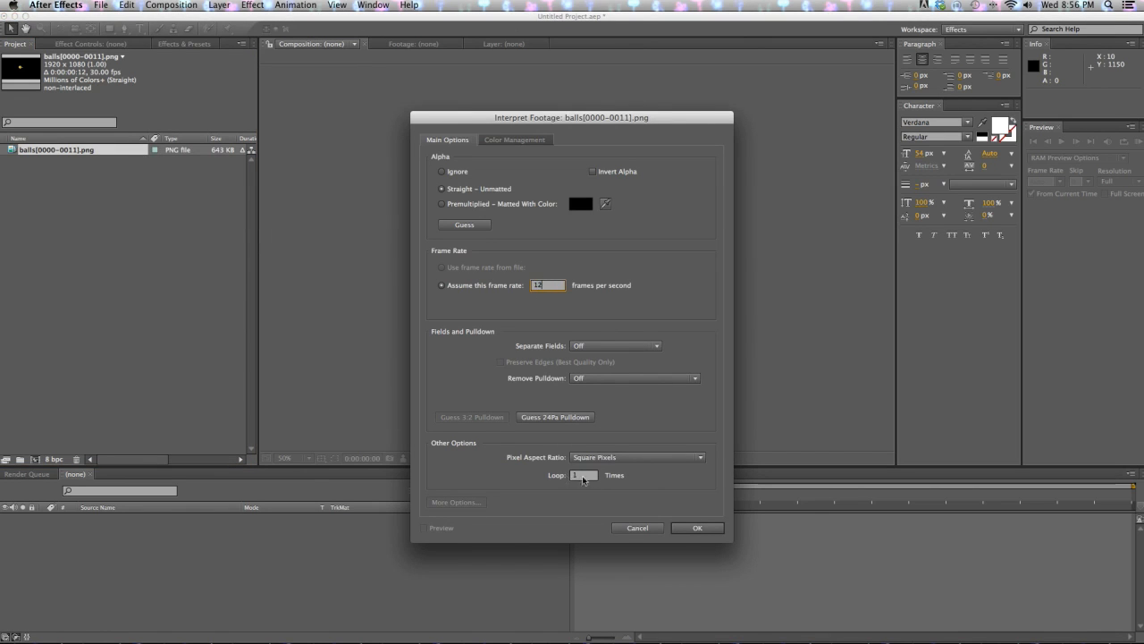
left_click(696, 529)
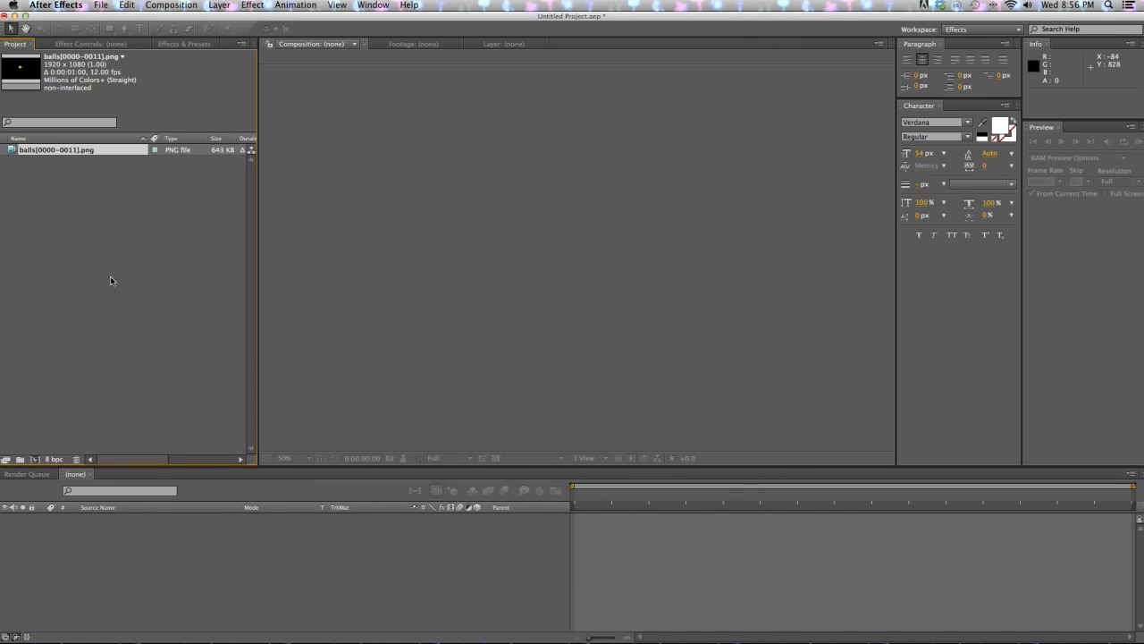
Create a new composition from the balls sequence and play it back
left_click_drag(39, 148, 36, 461)
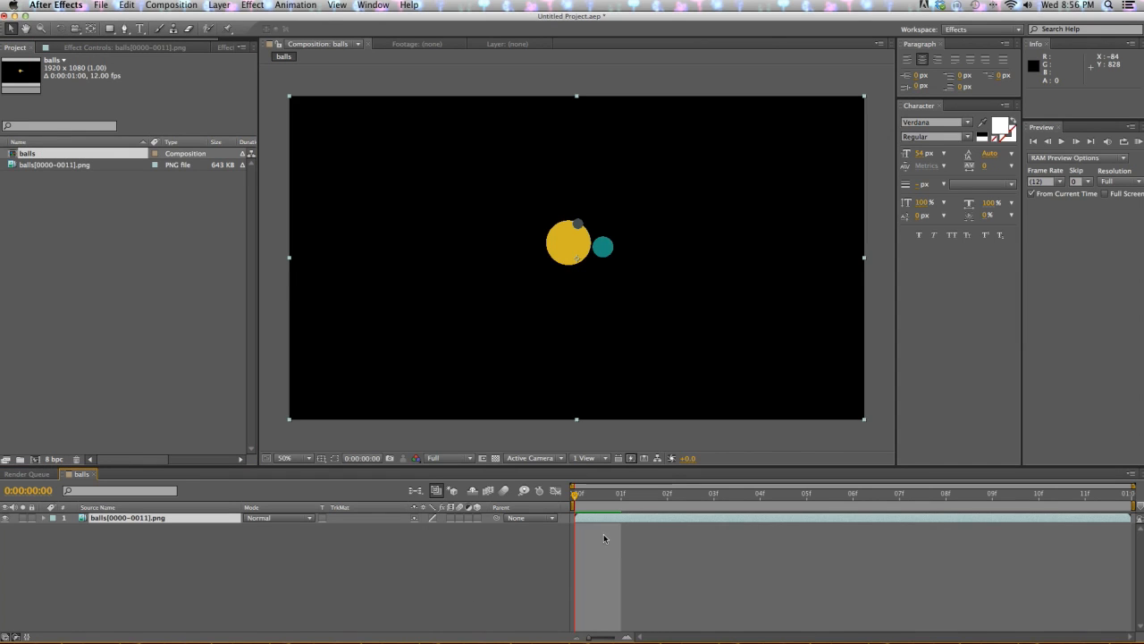
key("space")
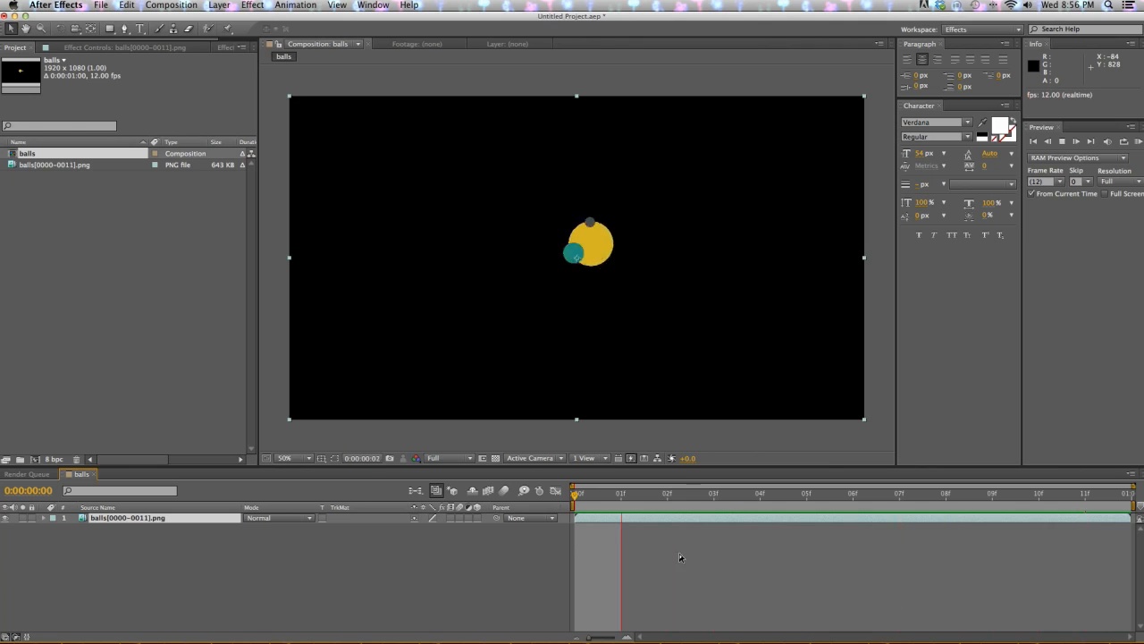
Duplicate the balls layer with the copy rotated 180° about its centre, and play back the composition
left_click(652, 520)
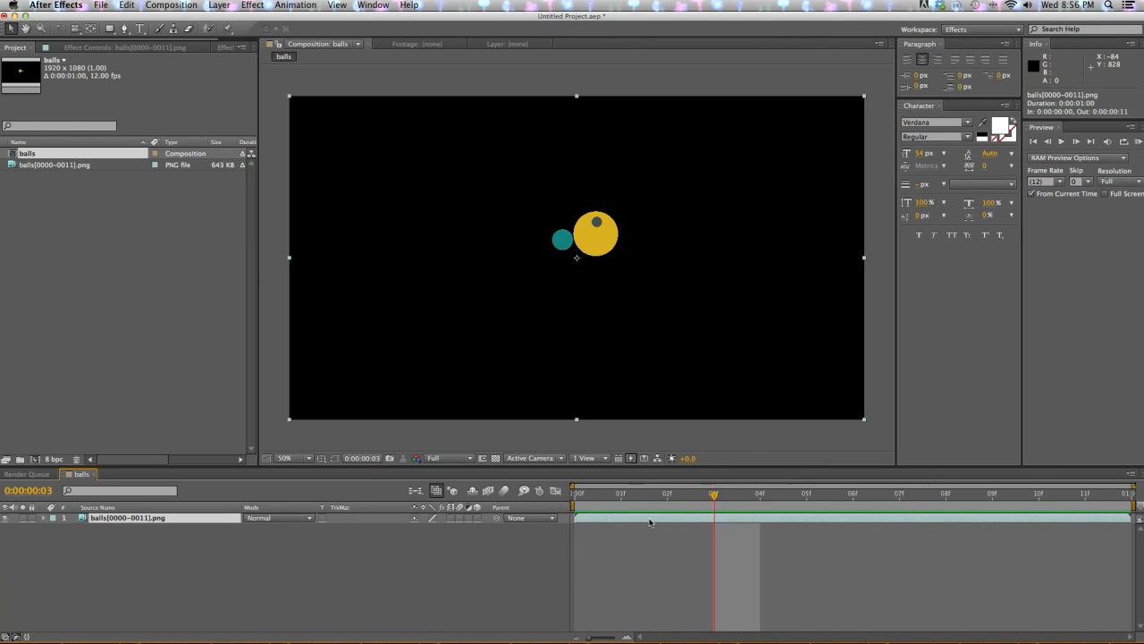
key("super+d")
key("w")
left_click_drag(764, 259, 238, 359)
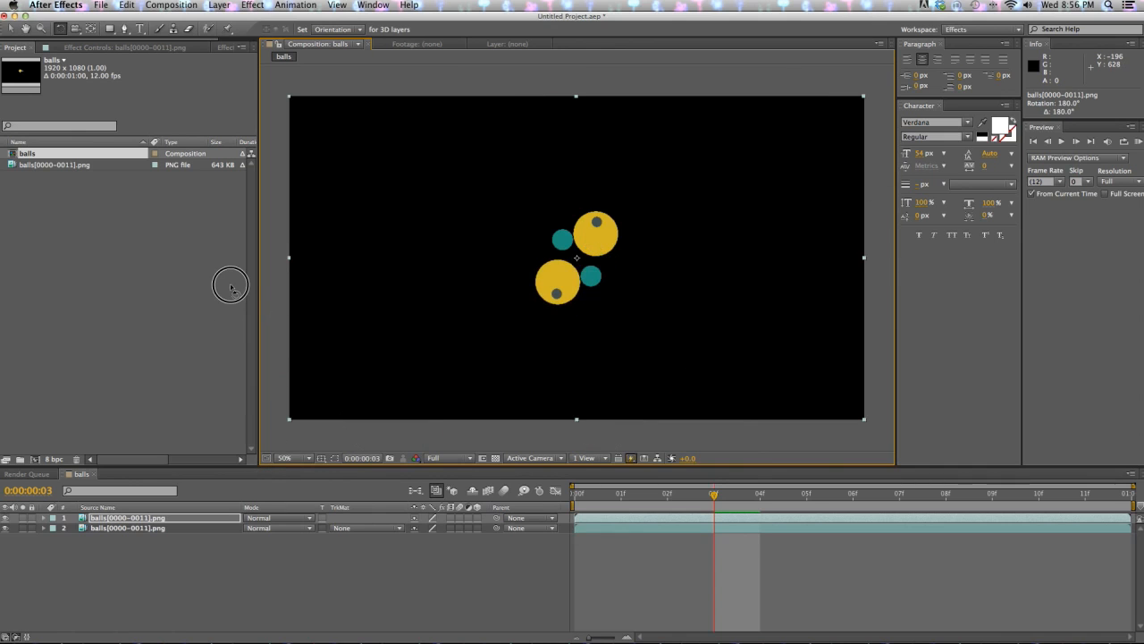
key("space")
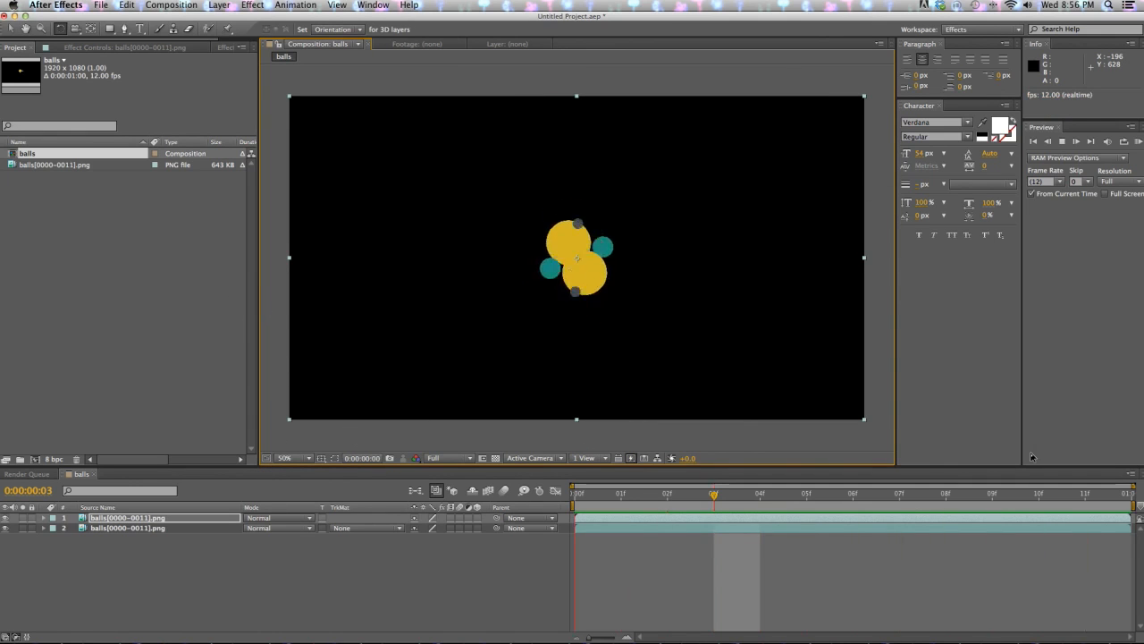
key("space")
Select both balls layers in the composition
left_click(959, 577)
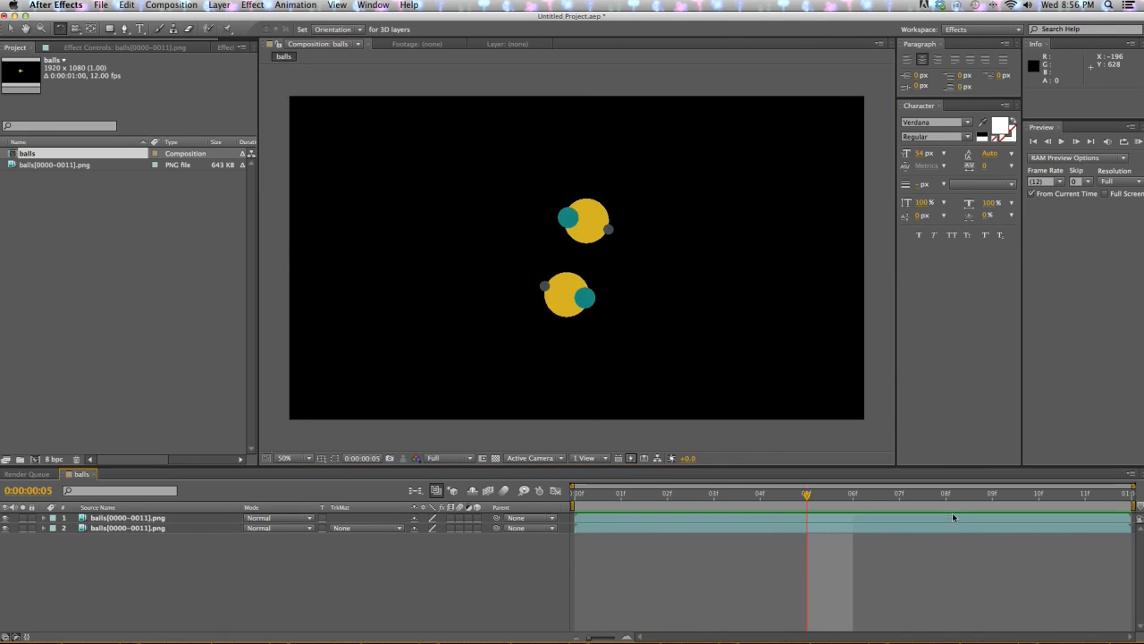
left_click(953, 516)
left_click(951, 528, "shift")
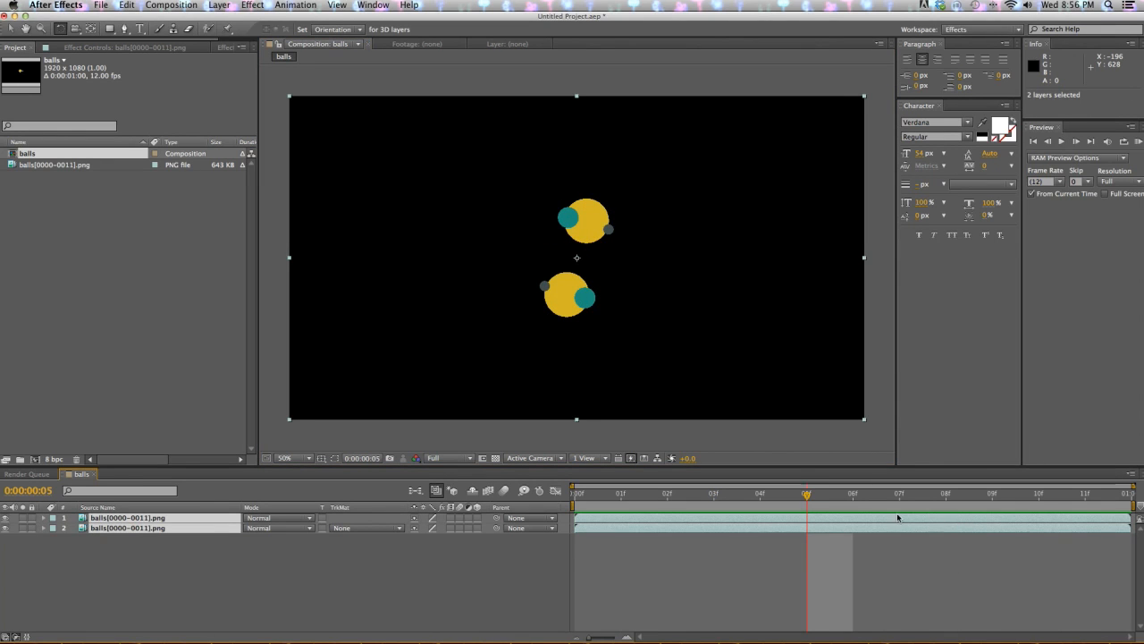